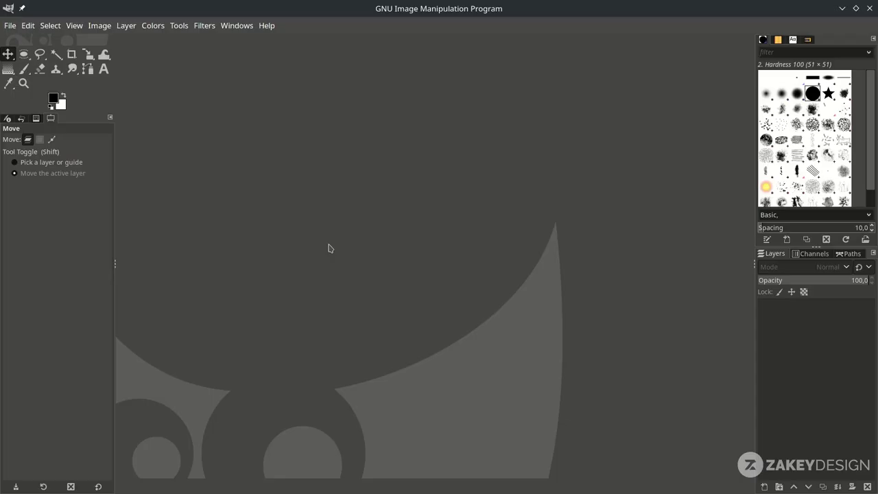
Step: Create a new image from the A4 (300 ppi) template in portrait orientation
click(10, 25)
click(21, 39)
click(470, 171)
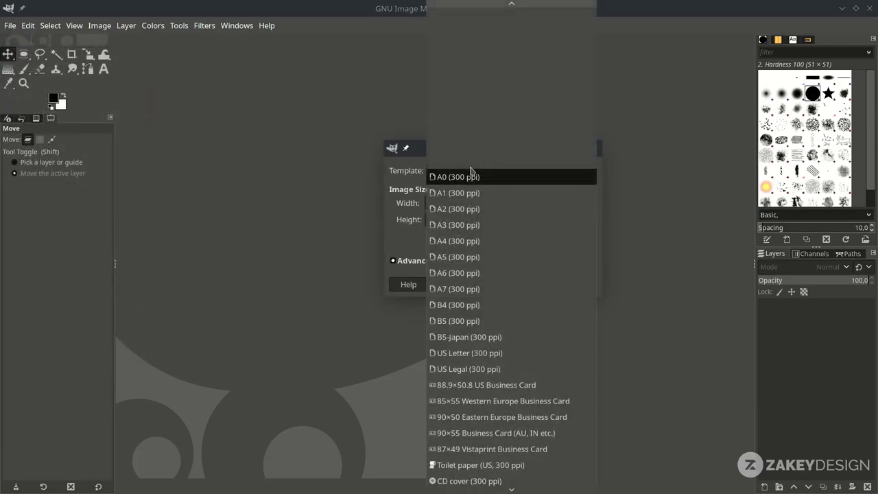
click(478, 241)
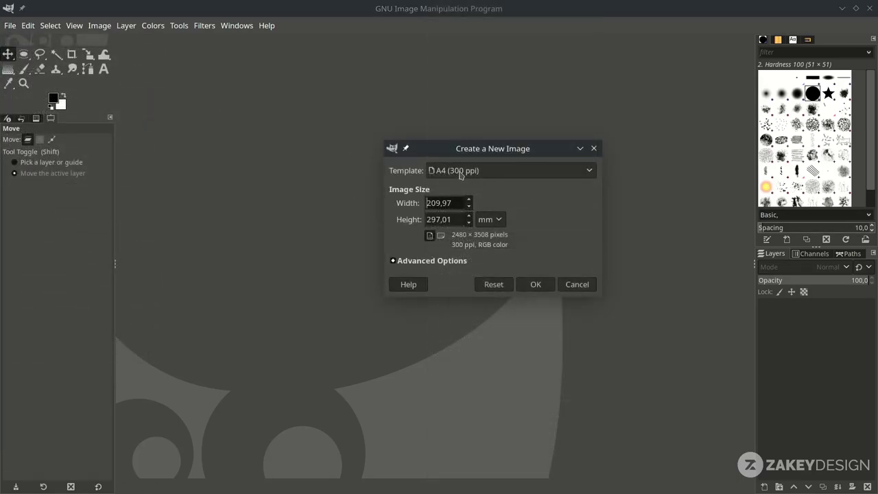
click(527, 287)
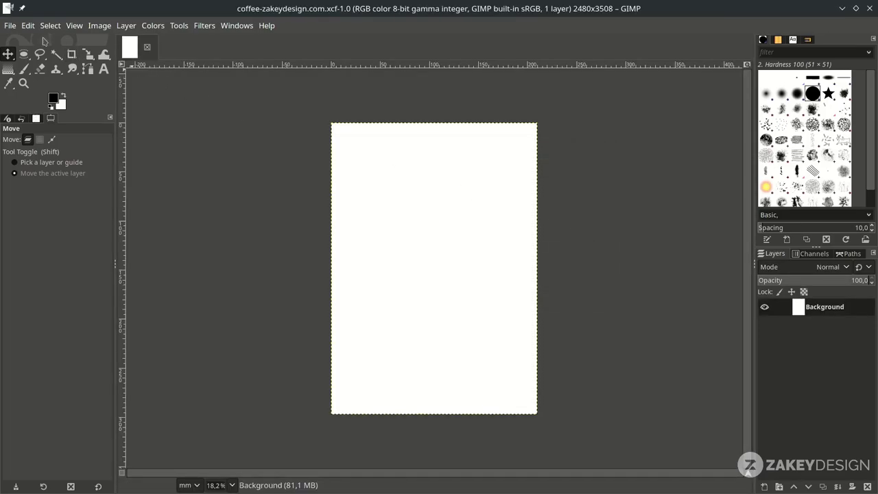
Step: Open the dark_table_texture JPG from the Coffee folder as a new layer
click(20, 27)
click(35, 80)
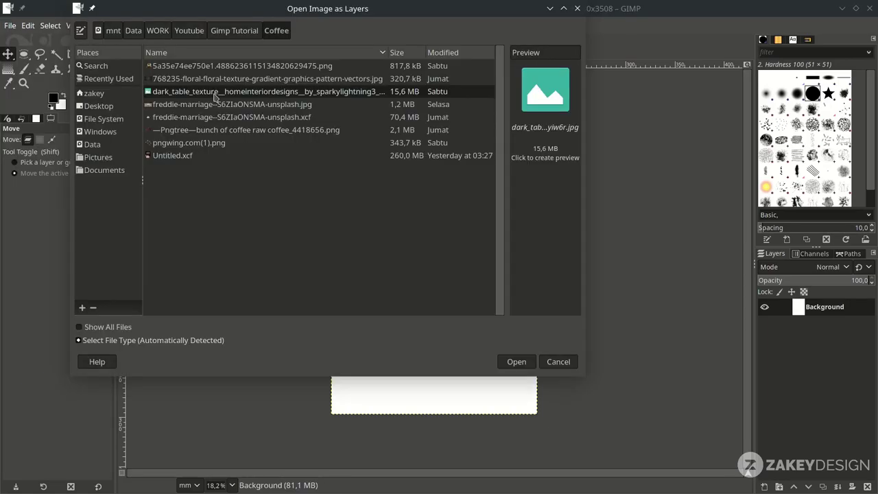
double_click(215, 96)
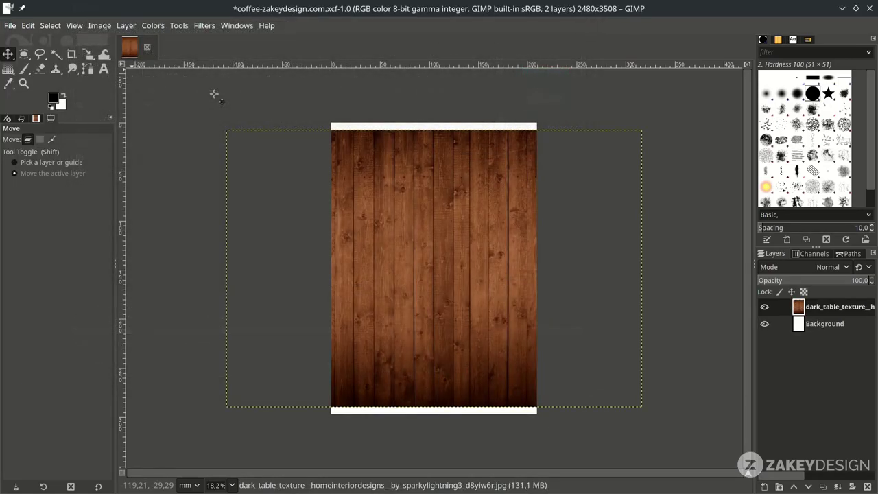
Step: Scale the wood texture layer proportionally to about 313 × 209 mm and align it with the page's lower edge
scroll(480, 309, down, 1)
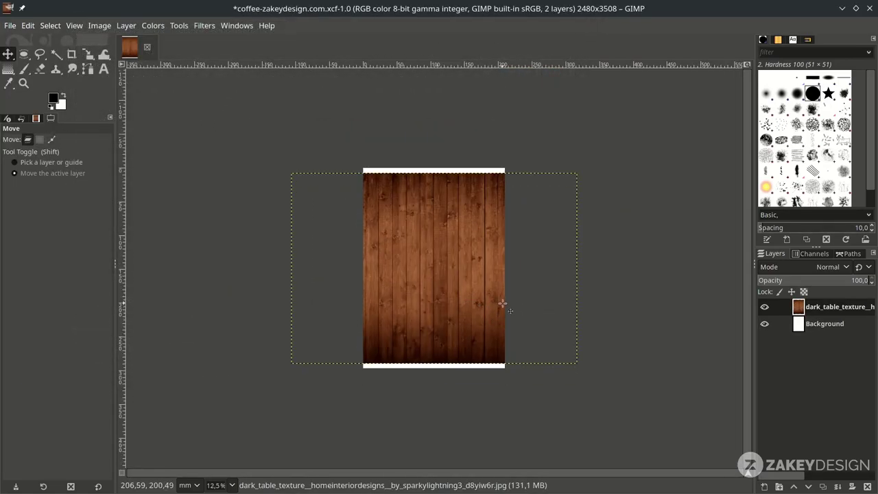
key(shift)
key(shift+s)
click(514, 303)
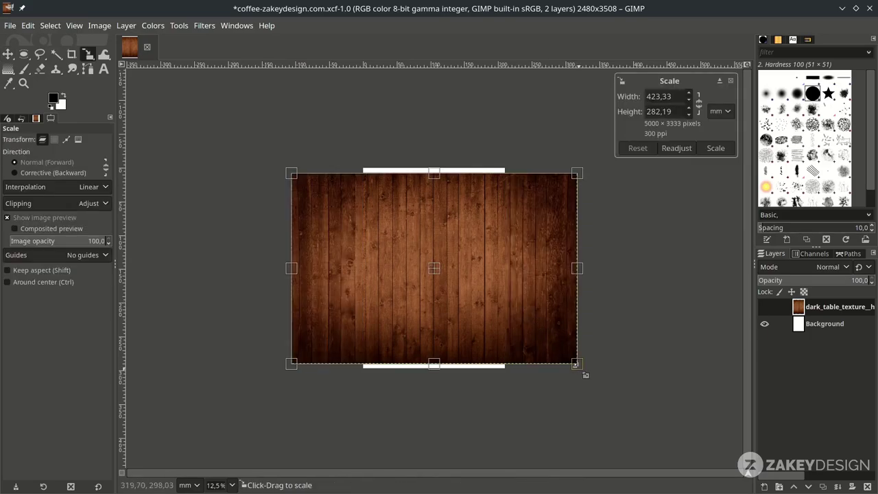
scroll(577, 357, up, 1)
drag(578, 357, 393, 263)
drag(382, 231, 379, 275)
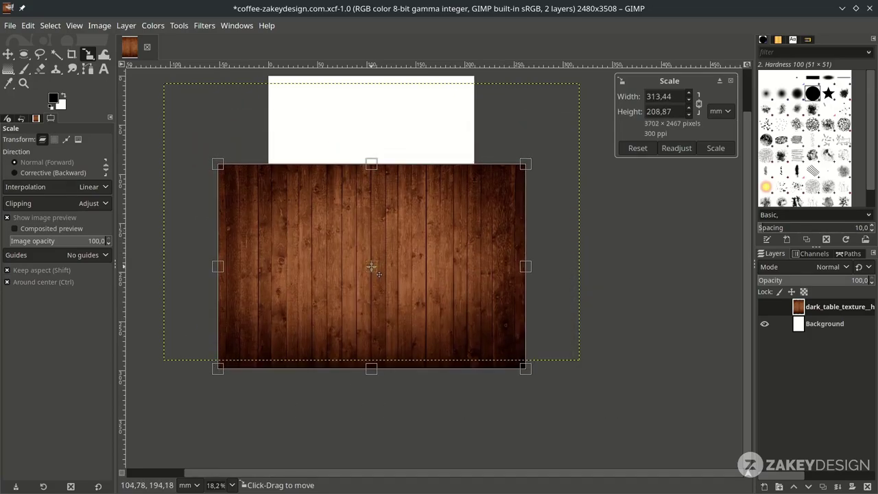
key(Return)
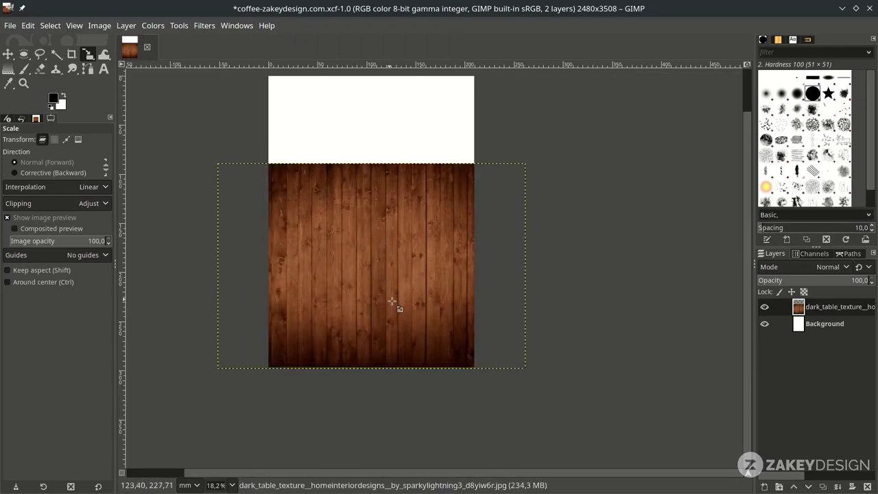
Step: Apply a Perspective transform to the wood layer, lowering its upper corners and narrowing its upper edge to about the page width to form a tabletop
click(88, 54)
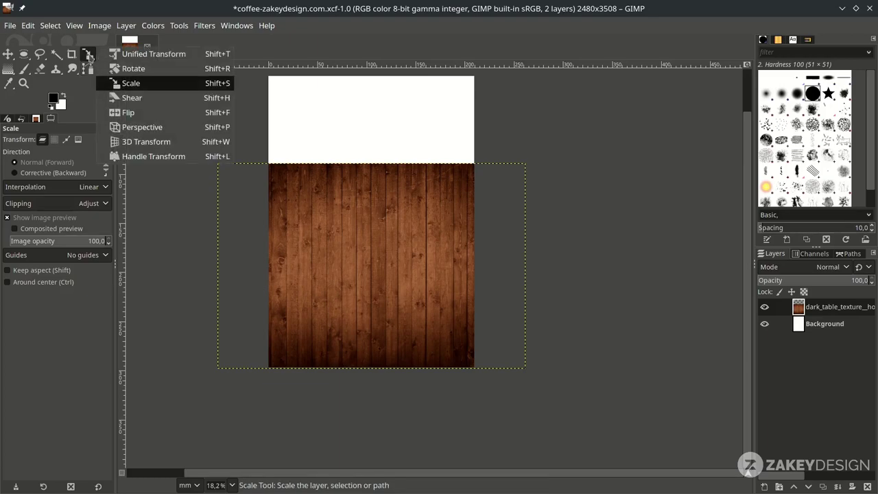
click(157, 128)
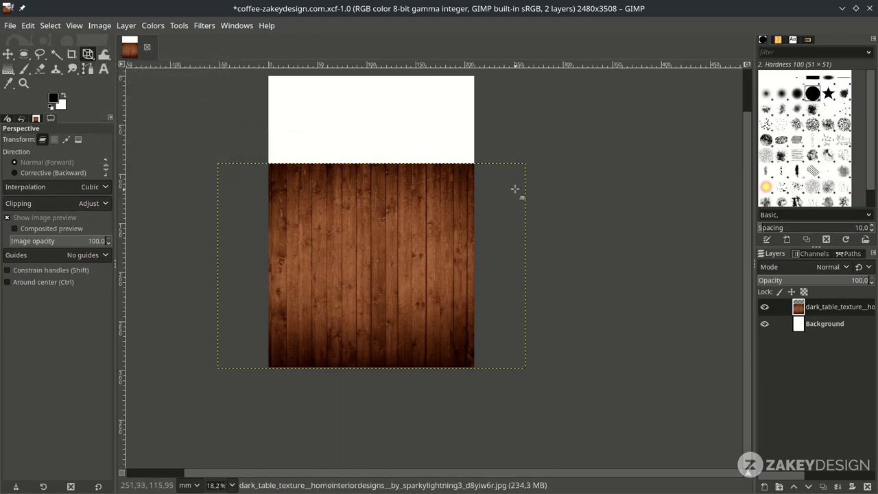
click(513, 166)
drag(525, 165, 497, 217)
drag(222, 161, 256, 245)
drag(496, 218, 481, 247)
mouse_move(252, 242)
mouse_down()
mouse_move(257, 254)
mouse_move(267, 251)
mouse_up()
drag(481, 245, 481, 253)
drag(226, 279, 226, 279)
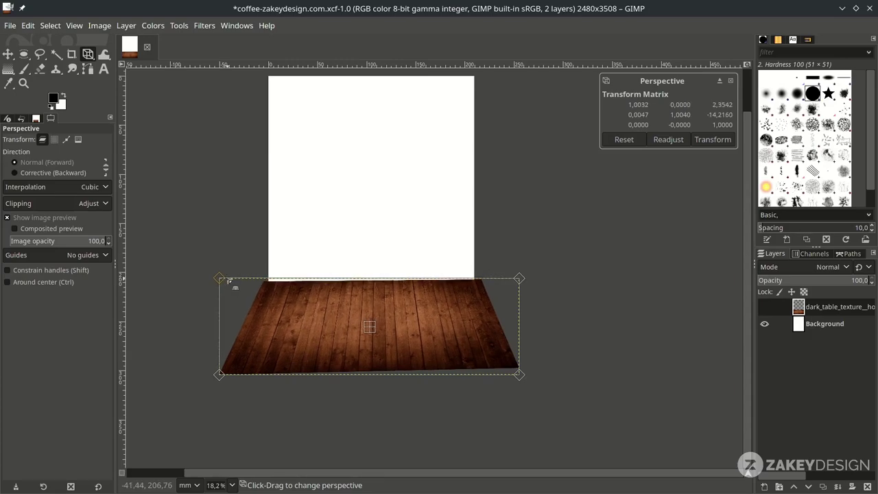
key(Return)
Step: Add a new transparent layer named Bg above the wood texture
scroll(384, 260, up, 2)
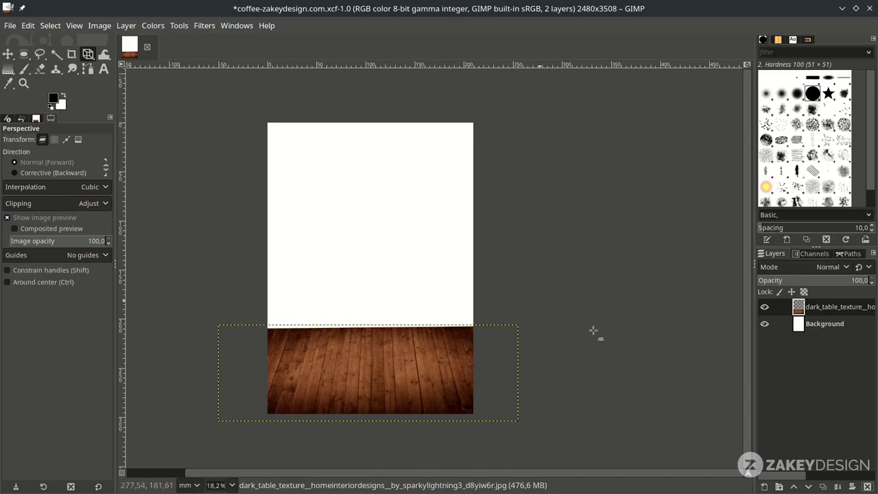
click(762, 485)
text(B)
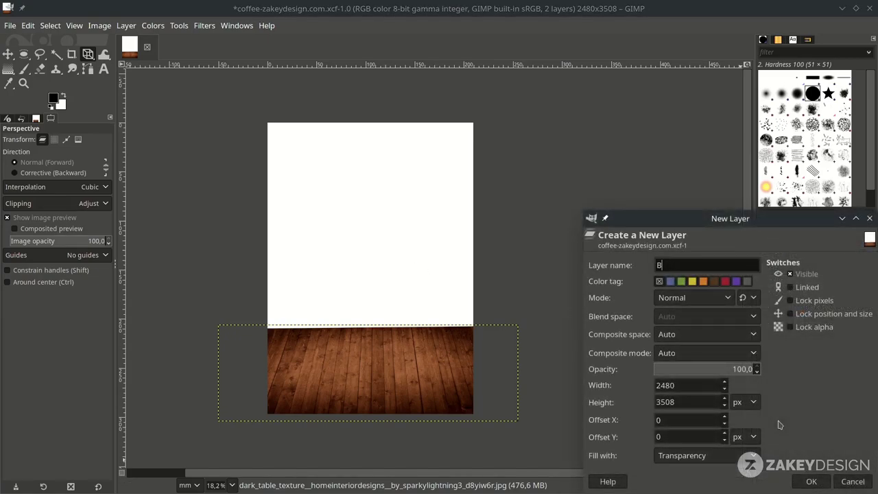
text(g)
key(Return)
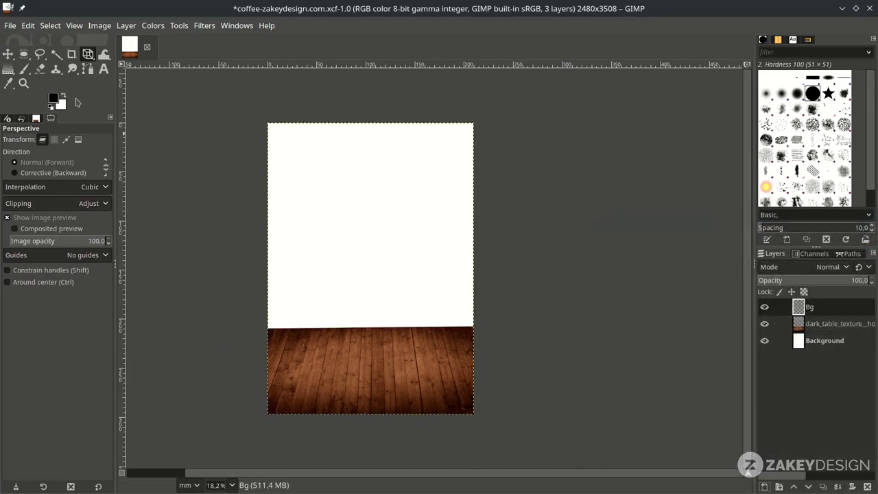
Step: Set the foreground color to the dark red 260404
click(55, 97)
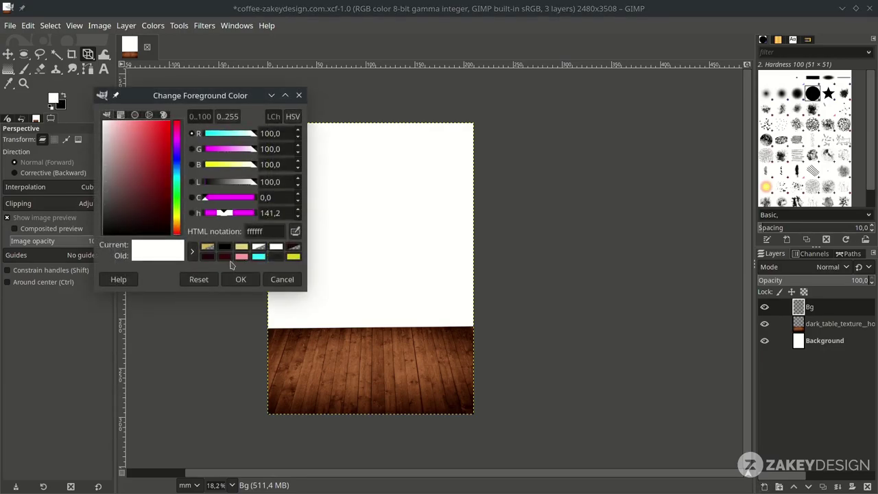
click(208, 257)
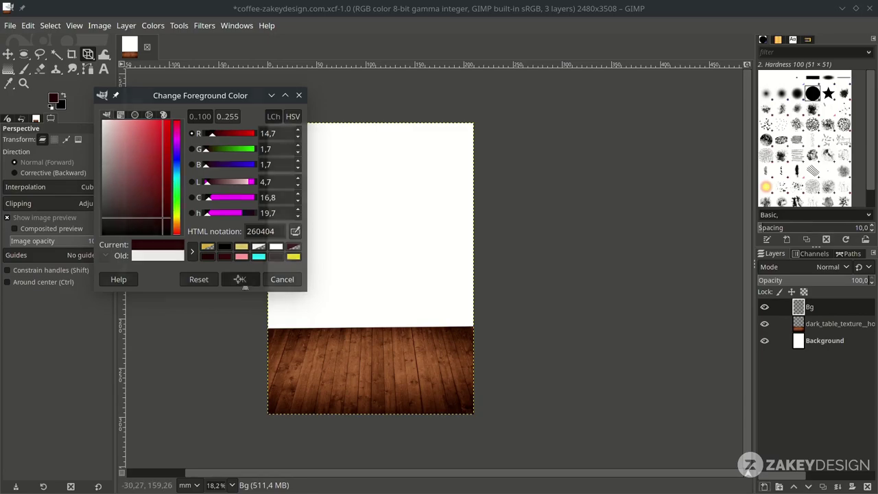
click(241, 280)
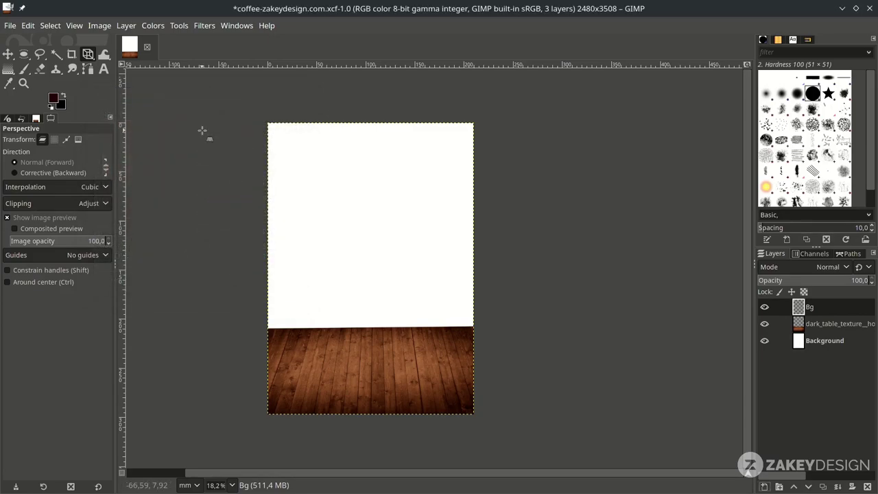
Step: Fill the Bg layer with a Radial FG to BG (RGB) gradient starting near the page's centre, and place the layer below the wood texture
click(9, 70)
click(82, 212)
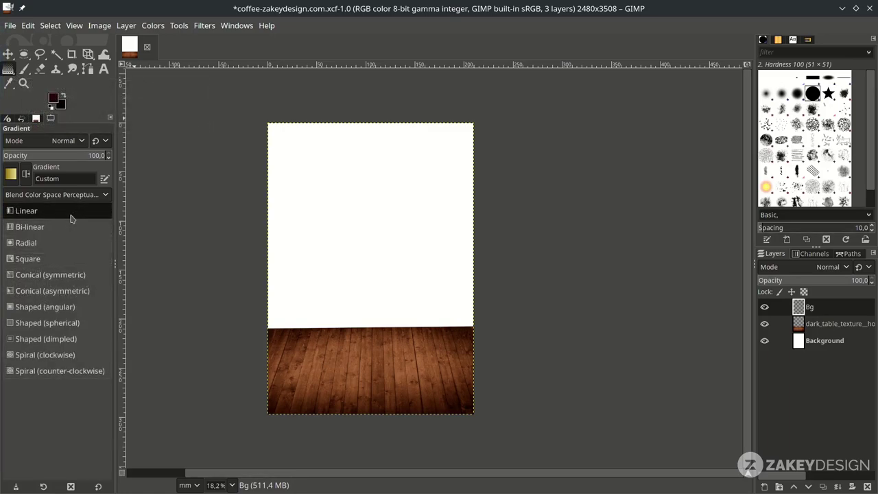
click(53, 244)
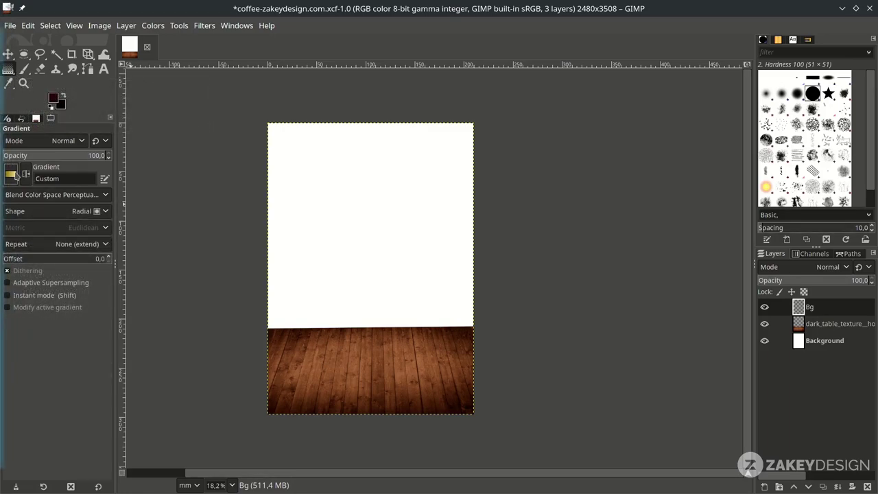
click(11, 174)
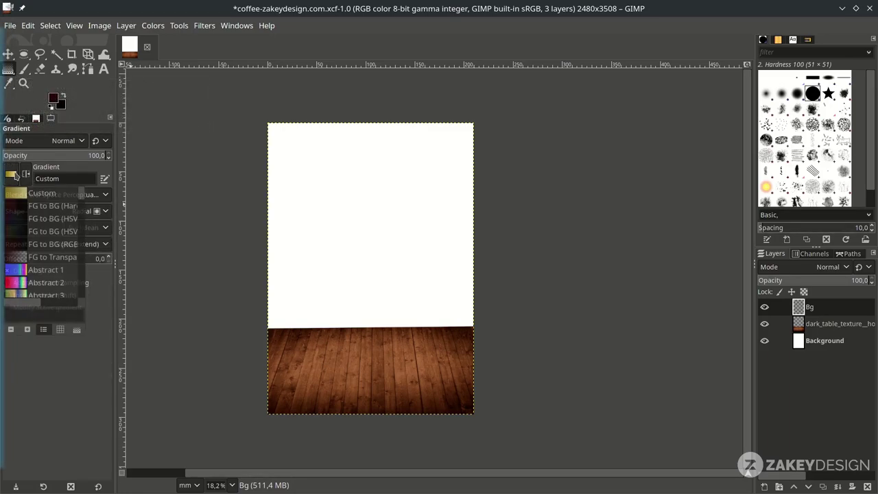
click(48, 245)
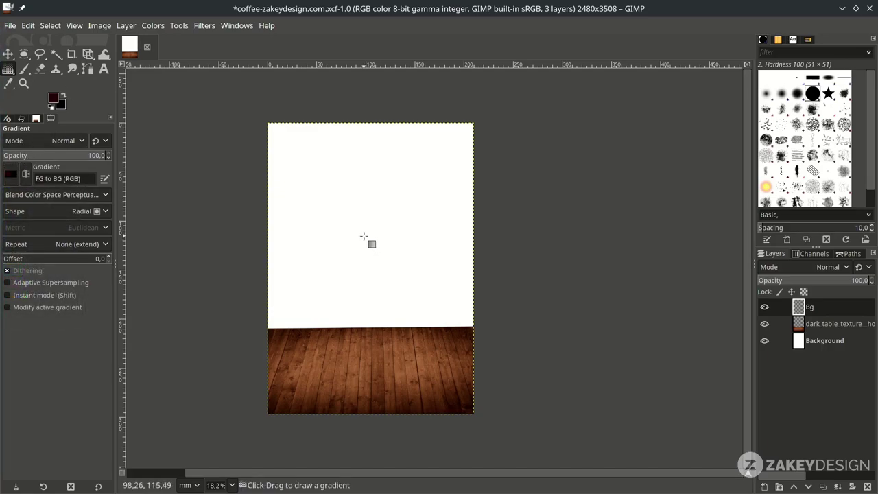
drag(361, 236, 531, 390)
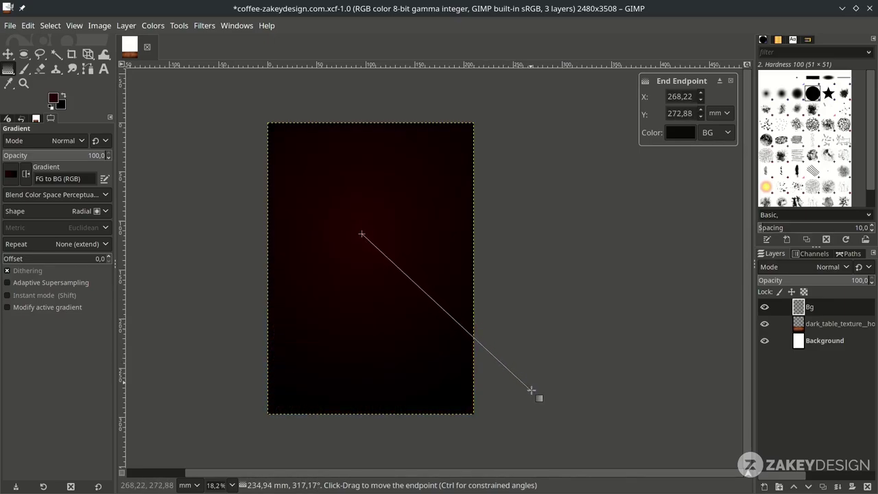
click(366, 240)
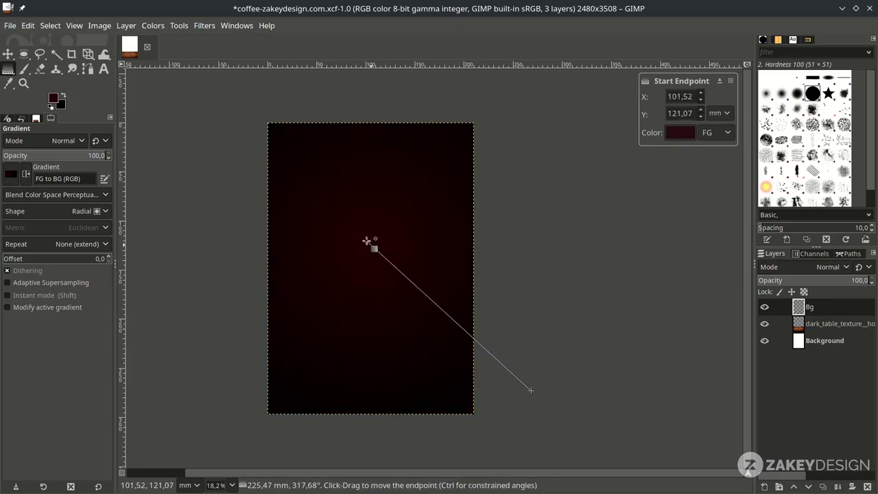
key(Return)
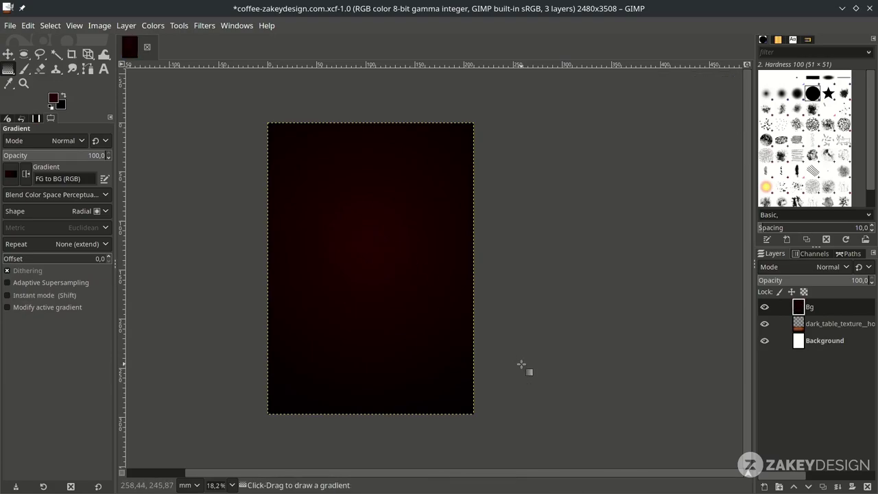
drag(837, 313, 822, 340)
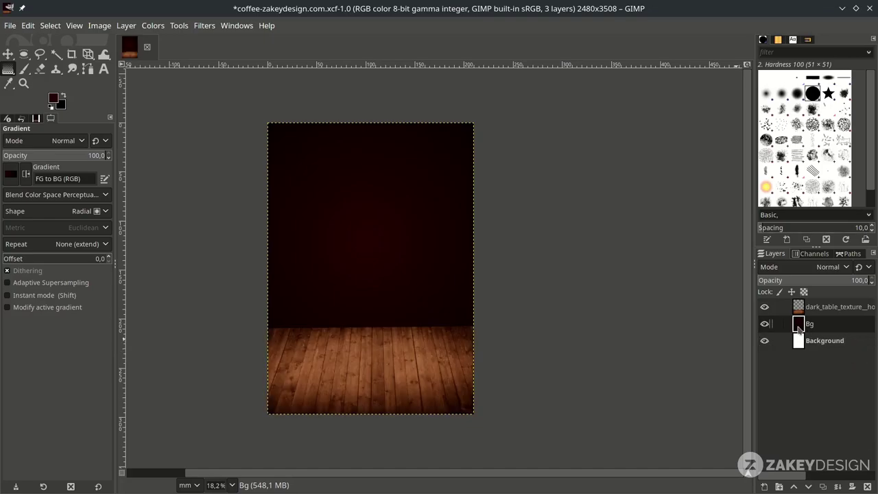
Step: Open the 768235-floral-floral-texture-gradient-graphics-pattern-vectors image as a new layer above Bg
click(10, 25)
click(43, 83)
click(514, 361)
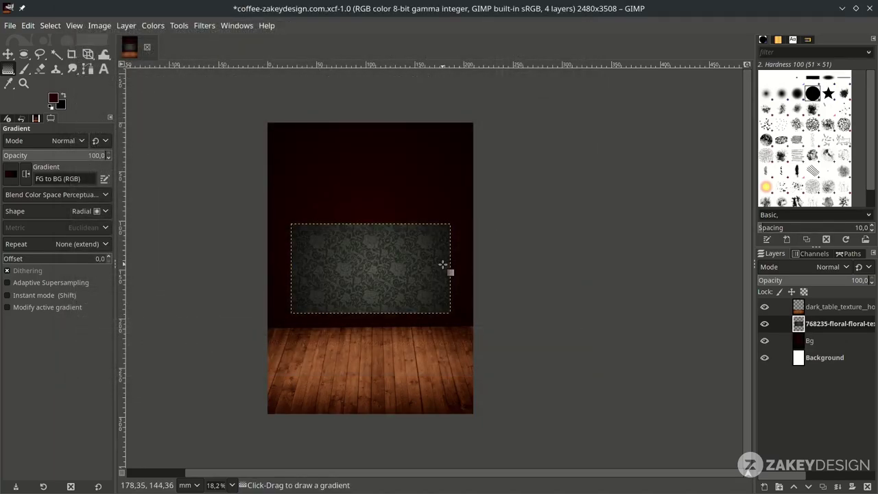
Step: Scale the floral texture layer proportionally to about 414 × 233 mm and align it with the page's upper edge
key(shift+s)
click(447, 295)
drag(491, 341, 700, 453)
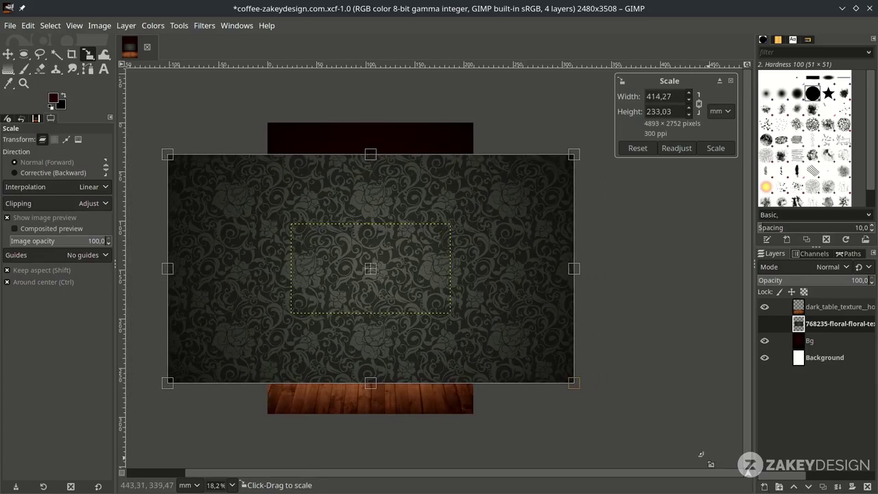
drag(370, 268, 369, 237)
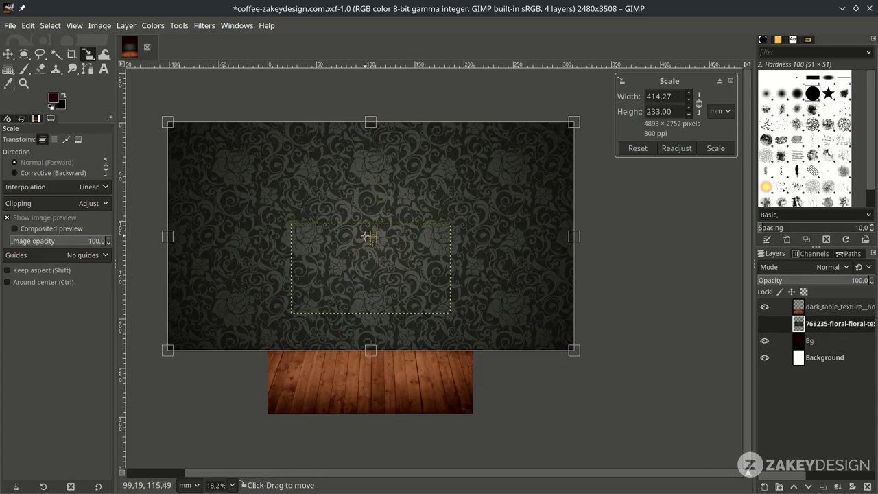
key(Return)
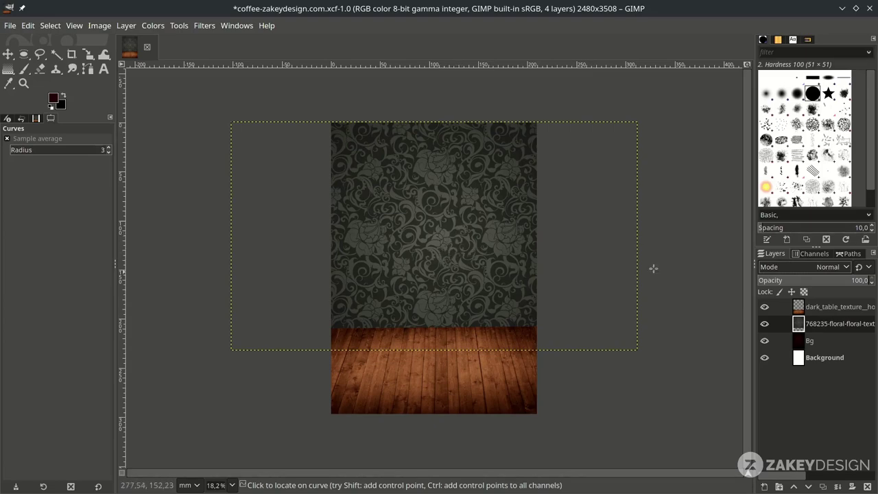
Step: Set the floral layer's blend mode to Dodge and brighten it with Curves, raising the Value curve at input 97 to output 149
click(791, 269)
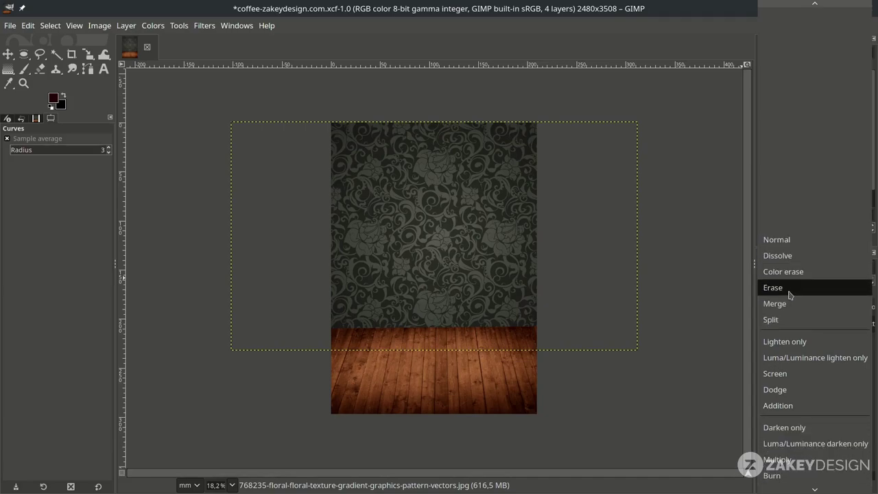
click(791, 390)
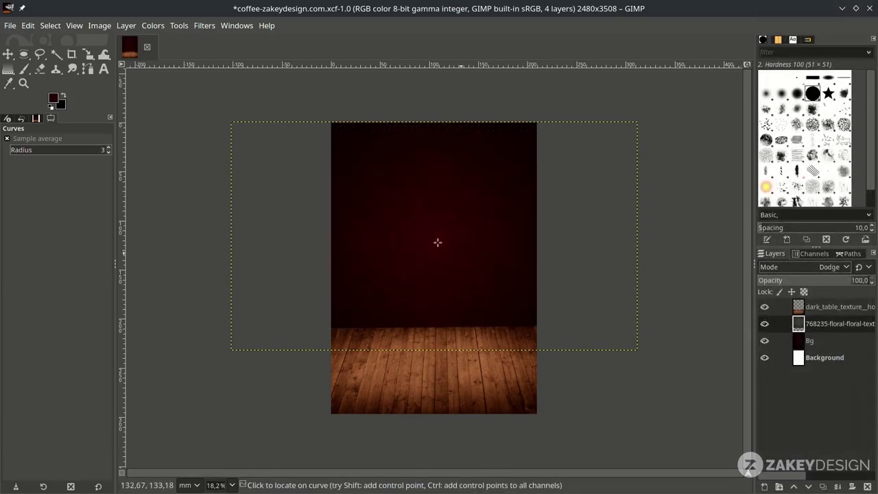
click(153, 26)
click(175, 166)
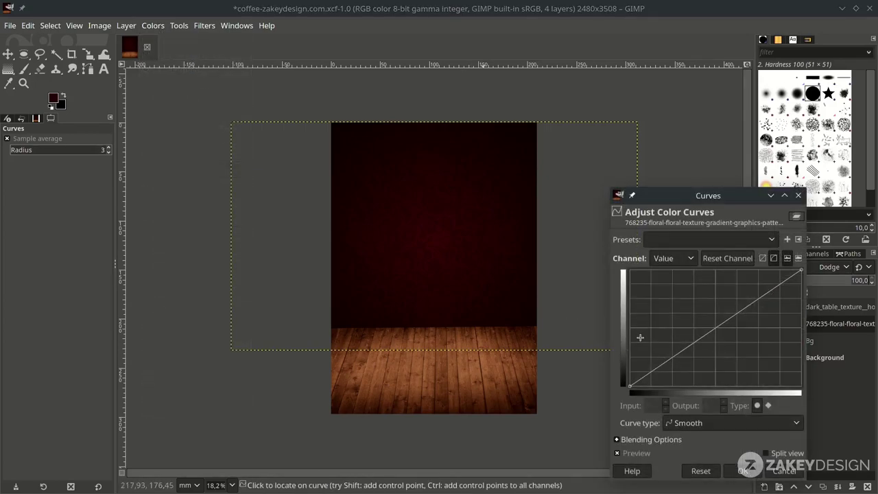
drag(716, 337, 695, 318)
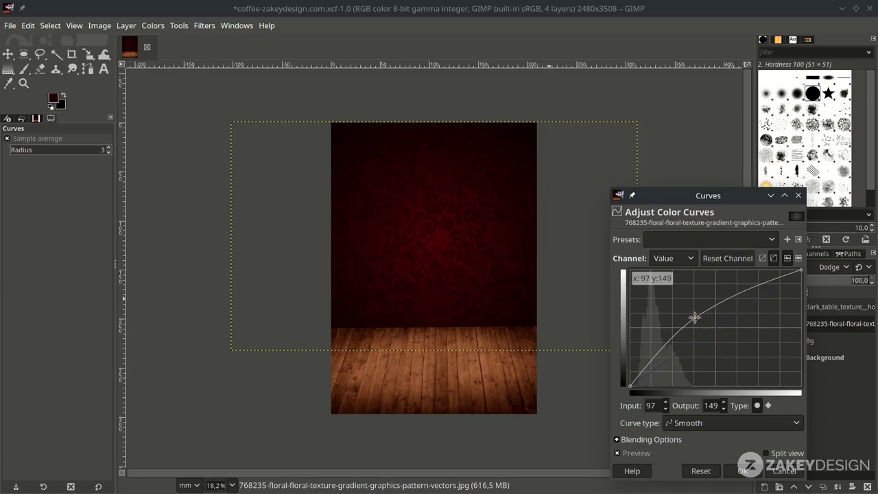
click(744, 472)
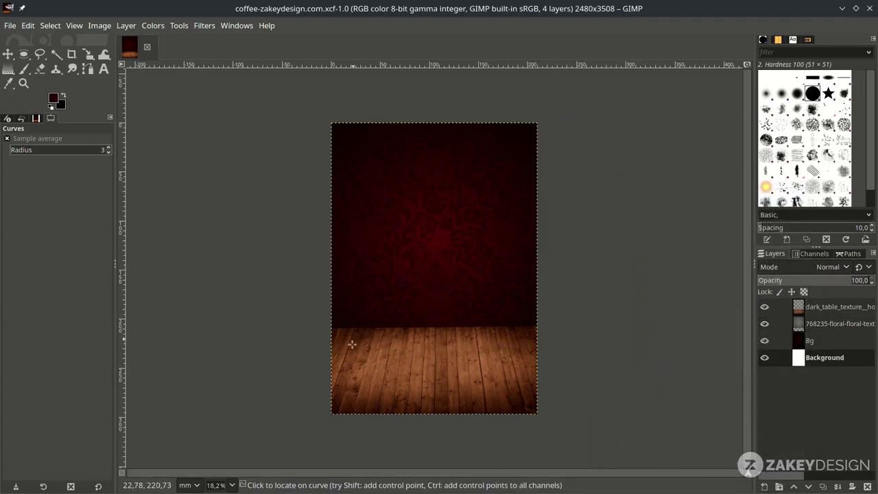
Step: Add a White (full opacity) layer mask to the dark_table_texture layer
click(807, 307)
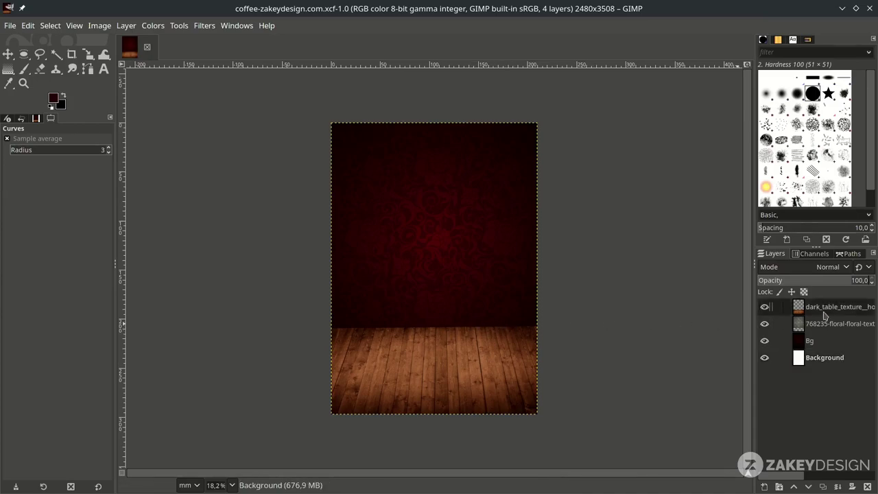
right_click(807, 307)
click(783, 225)
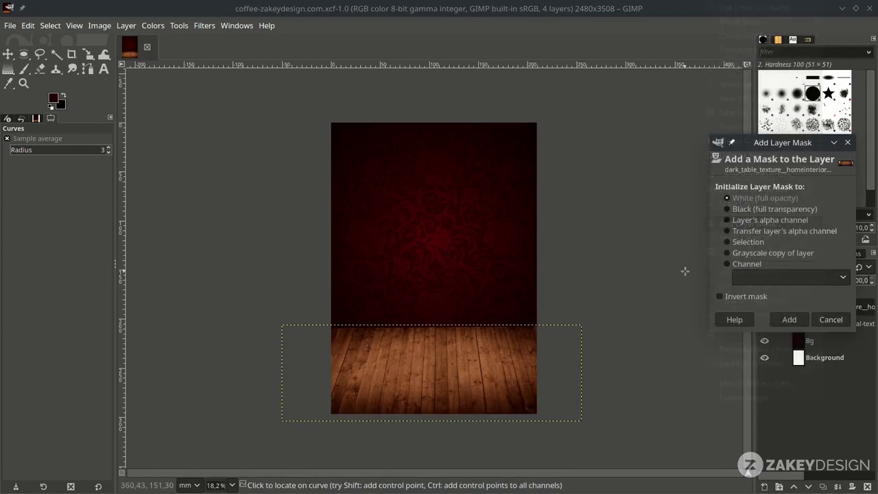
click(788, 320)
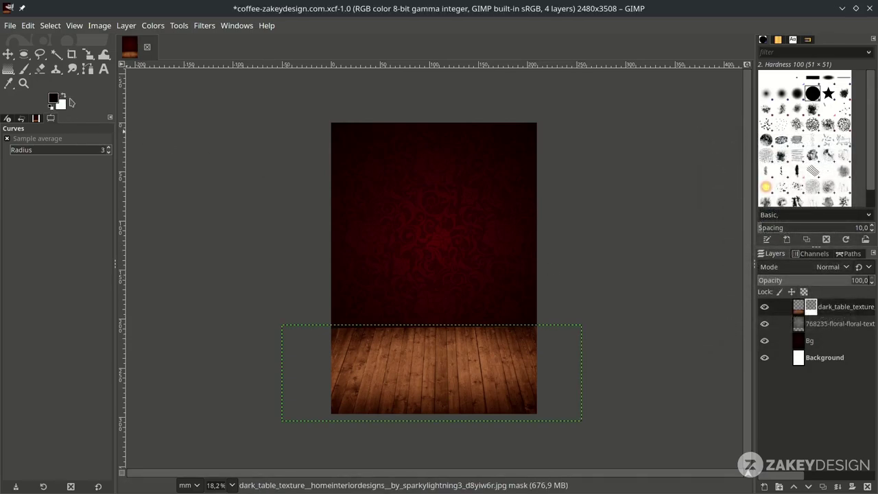
Step: Paint black with the Paintbrush on the wood texture's mask along the tabletop's far edge to fade it into the dark red background
click(24, 68)
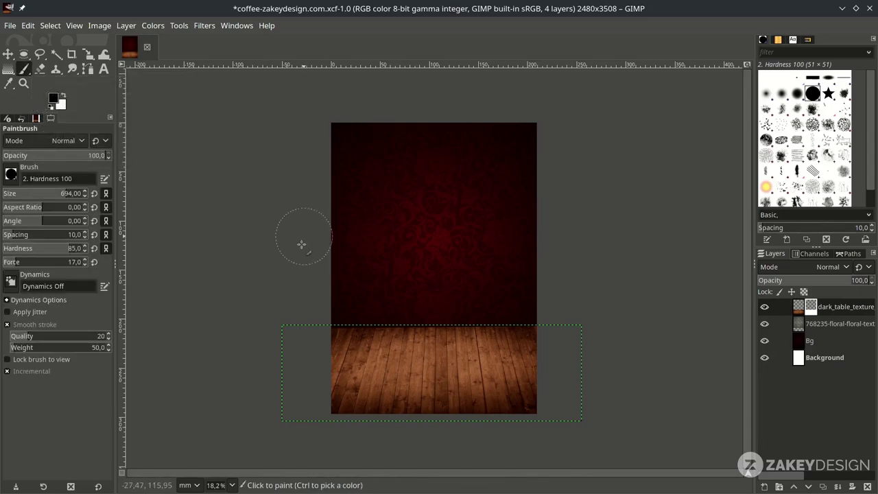
scroll(332, 330, up, 1)
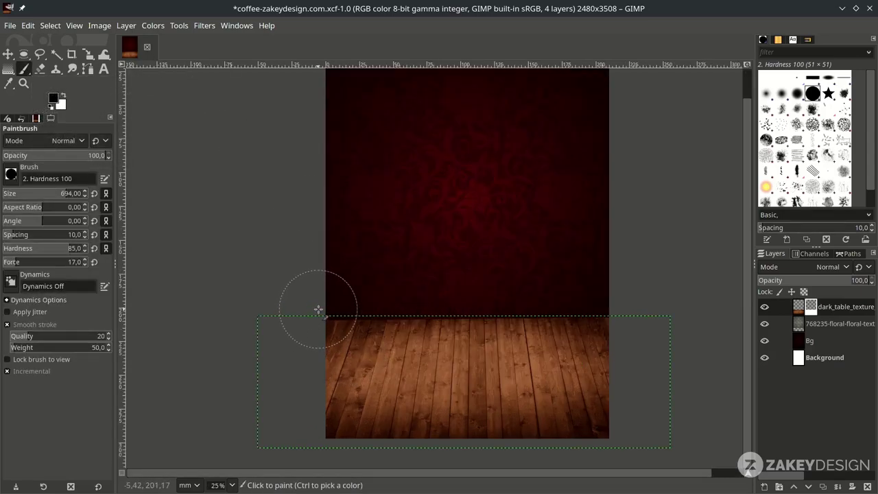
mouse_move(318, 313)
mouse_down()
mouse_move(383, 298)
mouse_move(454, 308)
mouse_move(433, 296)
mouse_move(523, 287)
mouse_move(609, 307)
mouse_move(492, 404)
mouse_move(620, 327)
mouse_up()
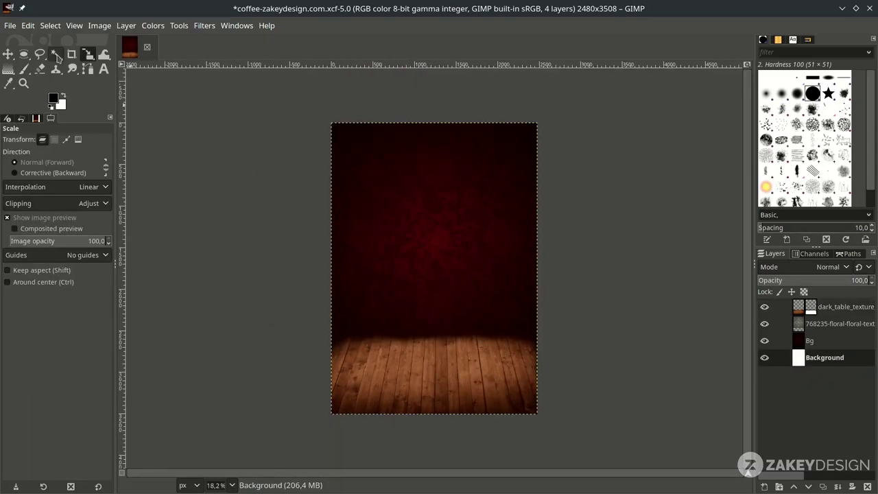
Step: Open the Unsplash XCF image that contains the cut-out coffee cup
click(11, 25)
click(26, 69)
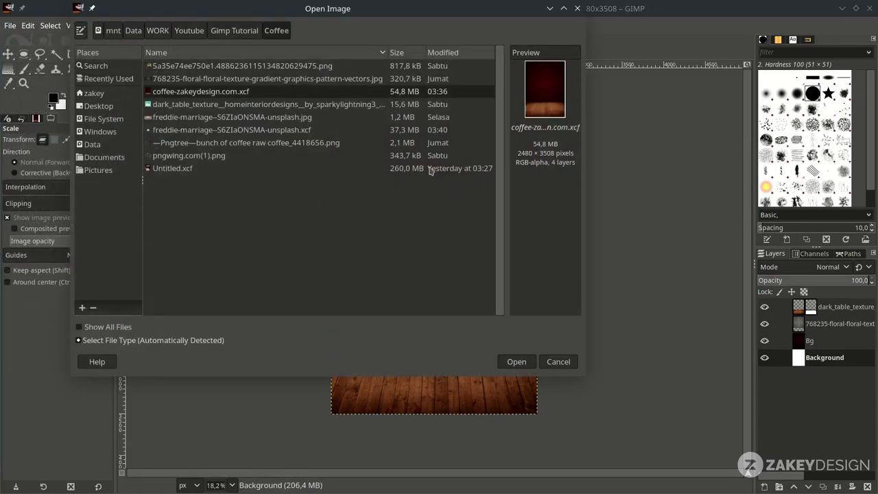
double_click(240, 131)
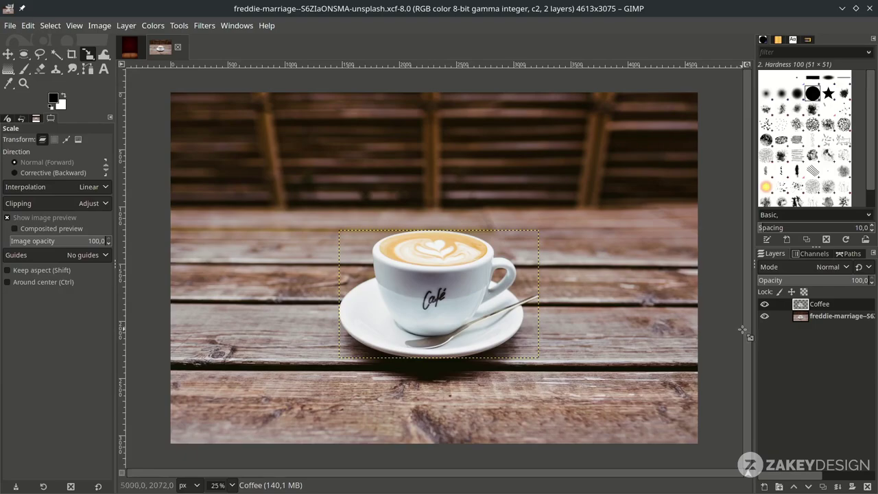
Step: Check the cup cut-out without its photo background, then copy the Coffee layer into the poster and place it above all other layers
click(764, 317)
click(764, 317)
click(764, 317)
click(765, 317)
drag(810, 309, 429, 360)
drag(827, 358, 846, 305)
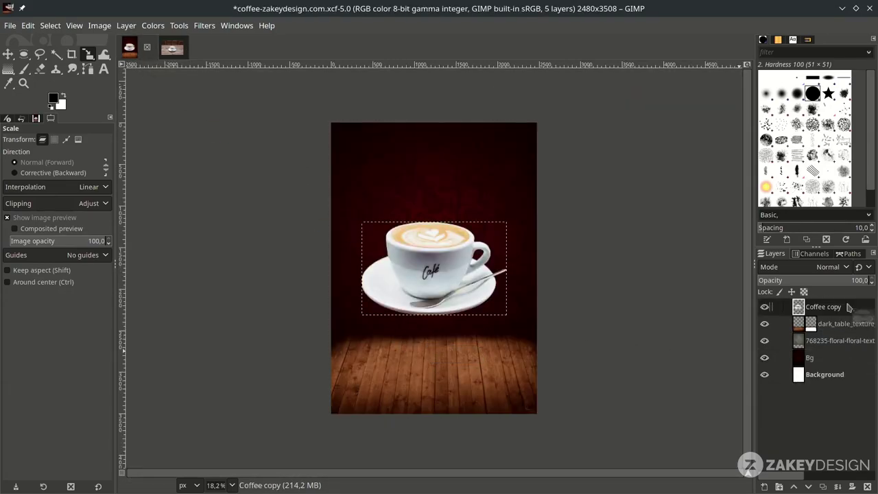
Step: Scale the coffee cup layer down to about 1560 × 1000 px and place it centrally on the wooden tabletop
click(490, 307)
drag(511, 319, 500, 310)
drag(433, 269, 441, 355)
key(Return)
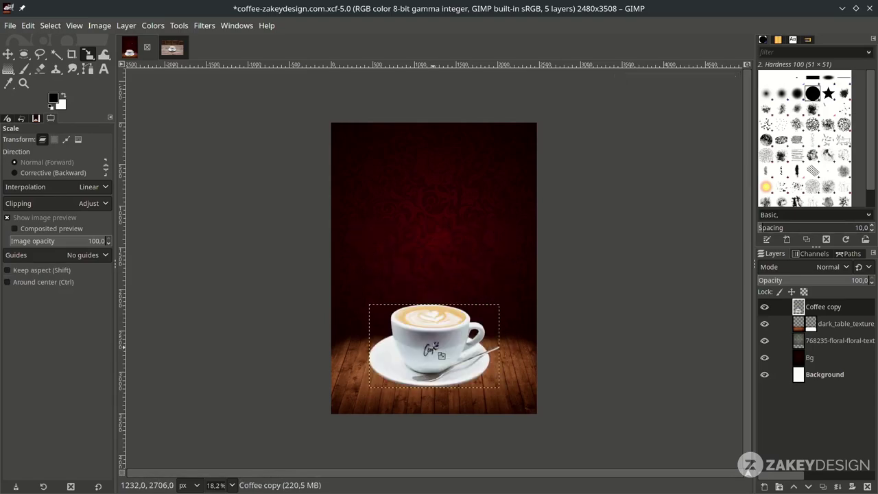
Step: Create a transparent 2480 × 3508 px layer named shadow directly above the wood texture layer
scroll(443, 350, up, 2)
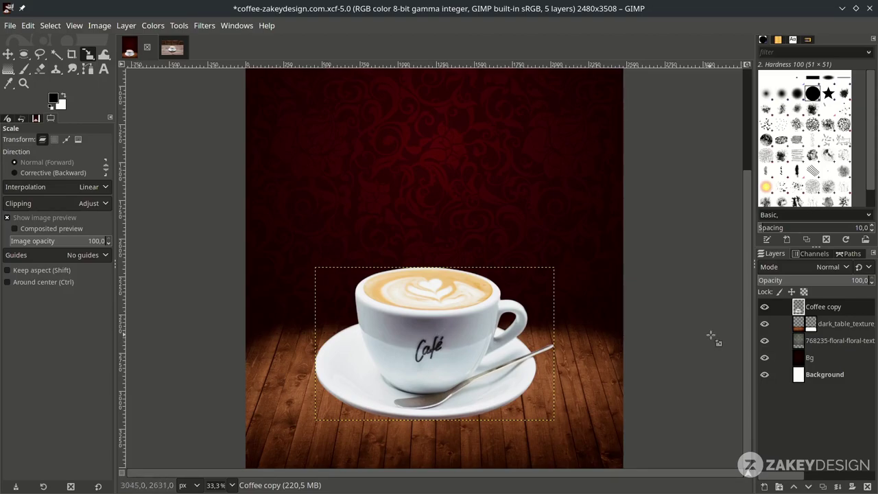
click(842, 327)
click(763, 487)
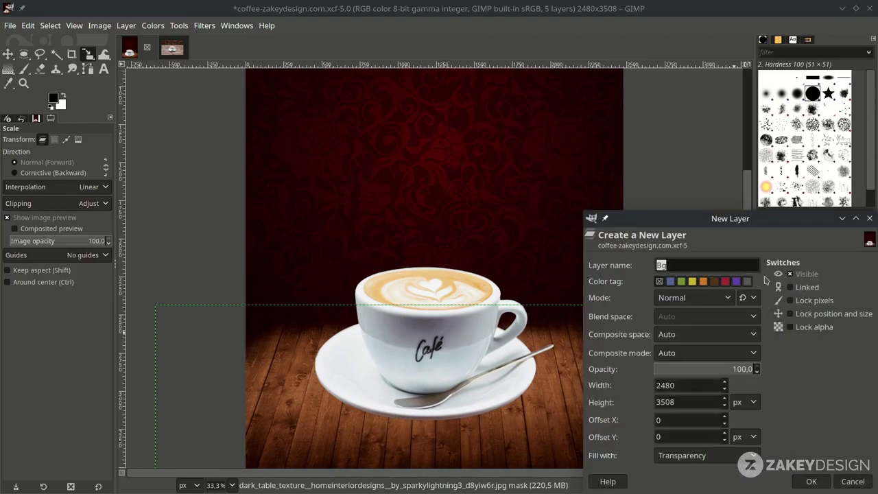
text(shadow)
key(Return)
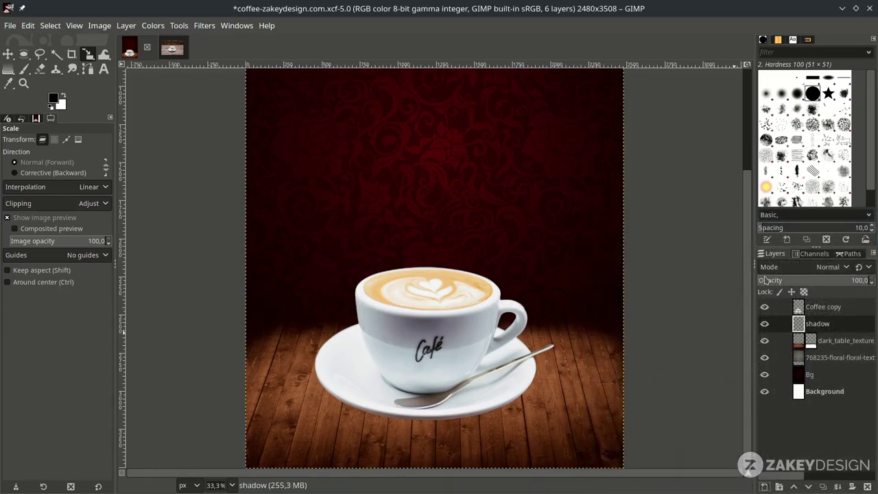
Step: Paint a soft black shadow under the saucer on the shadow layer, using the Paintbrush at size 529 and hardness 19
click(26, 71)
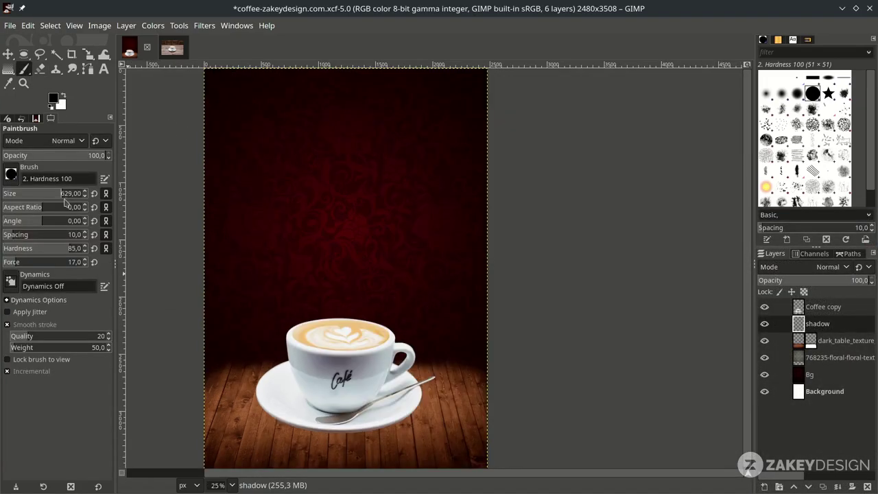
drag(44, 195, 56, 195)
drag(63, 250, 33, 251)
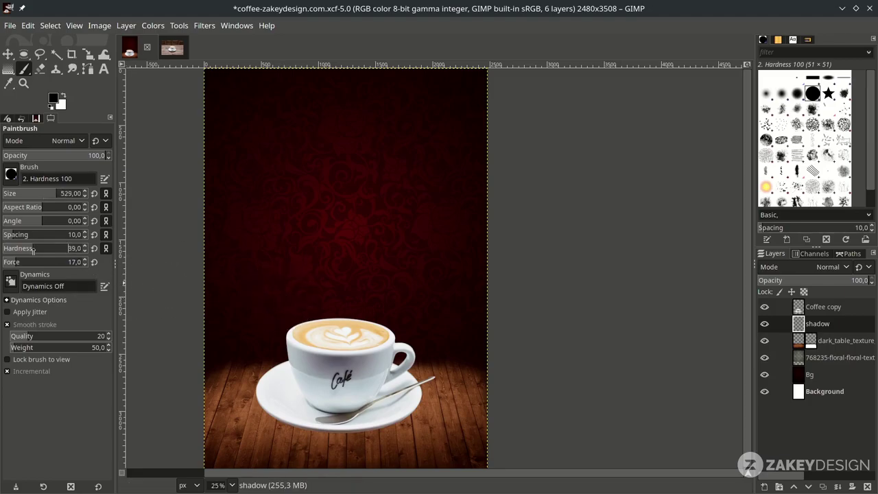
scroll(277, 405, up, 1)
scroll(291, 412, down, 1)
scroll(297, 420, up, 3)
scroll(305, 432, down, 3)
click(271, 383)
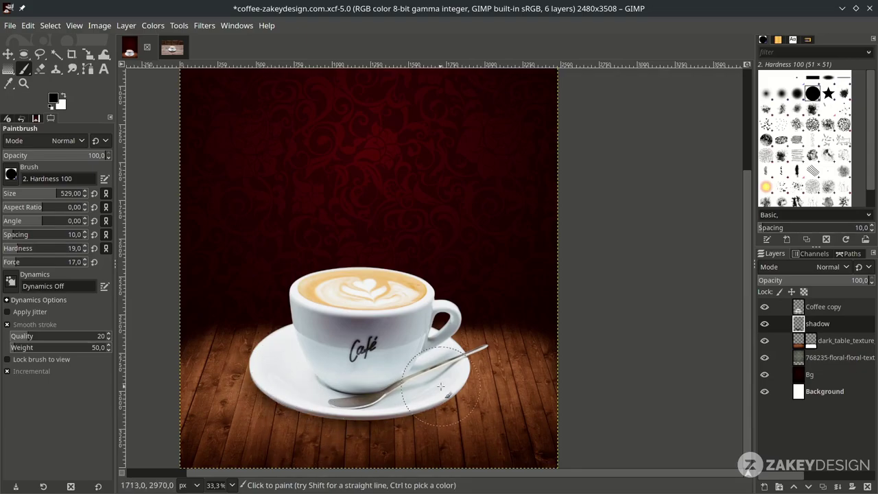
mouse_move(261, 374)
mouse_down()
mouse_move(327, 416)
mouse_move(440, 411)
mouse_up()
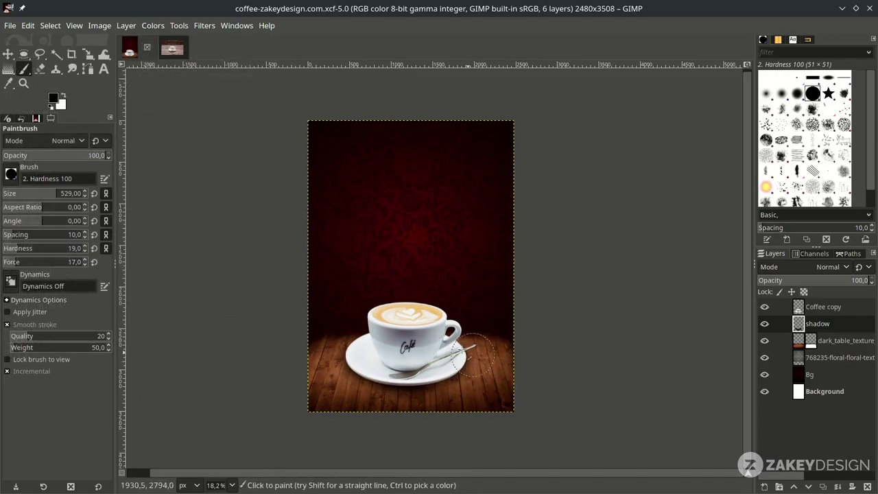
Step: Open the —Pngtree—bunch of coffee raw coffee_4418656.png image as a new layer, converting its colour profile to GIMP built-in sRGB
click(10, 26)
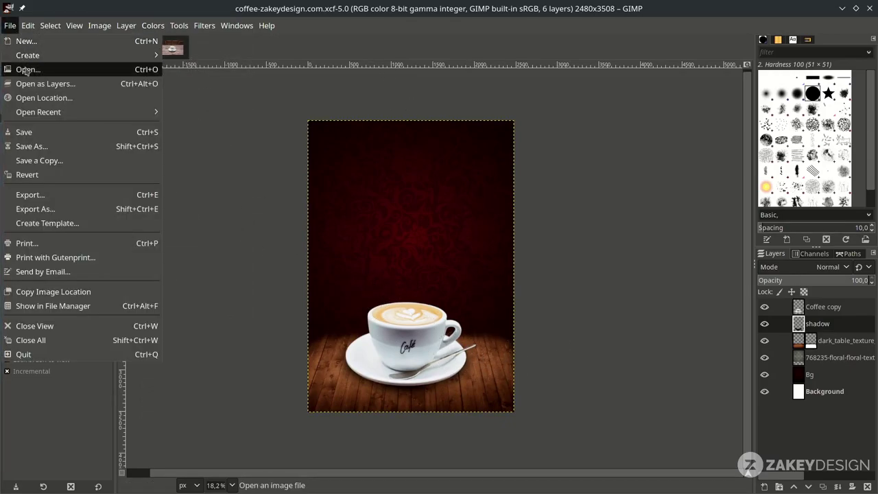
click(31, 82)
click(276, 142)
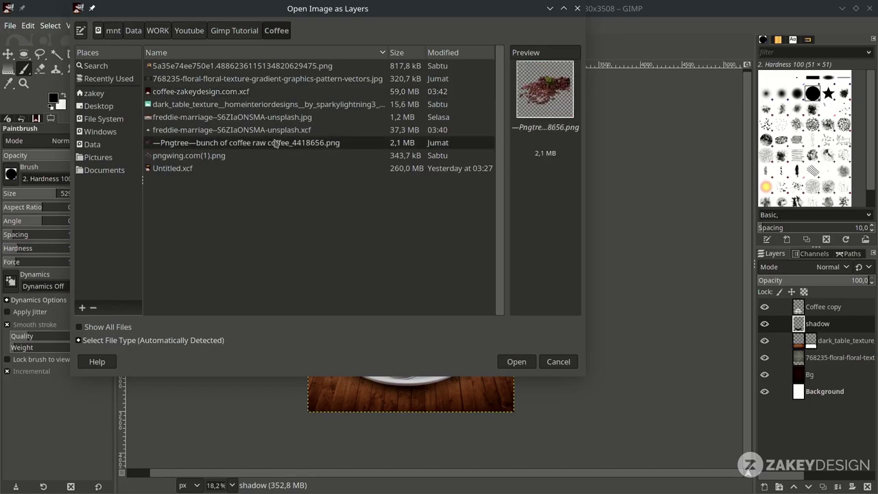
double_click(269, 145)
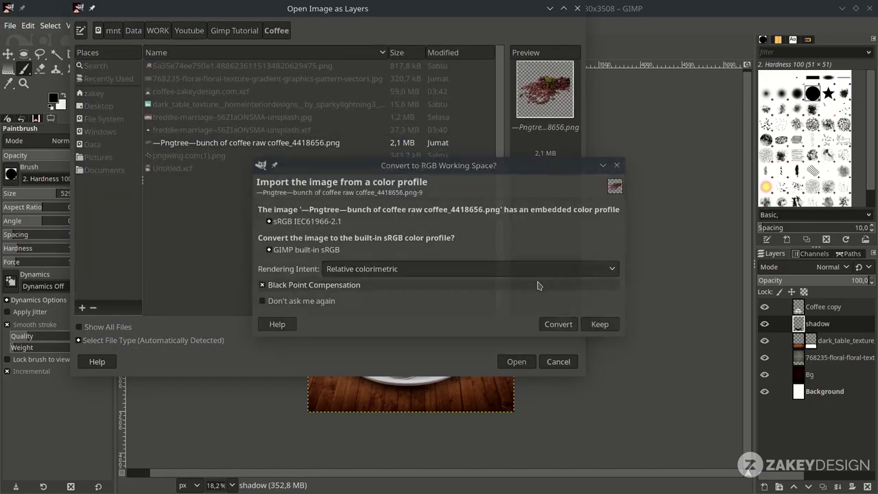
click(557, 324)
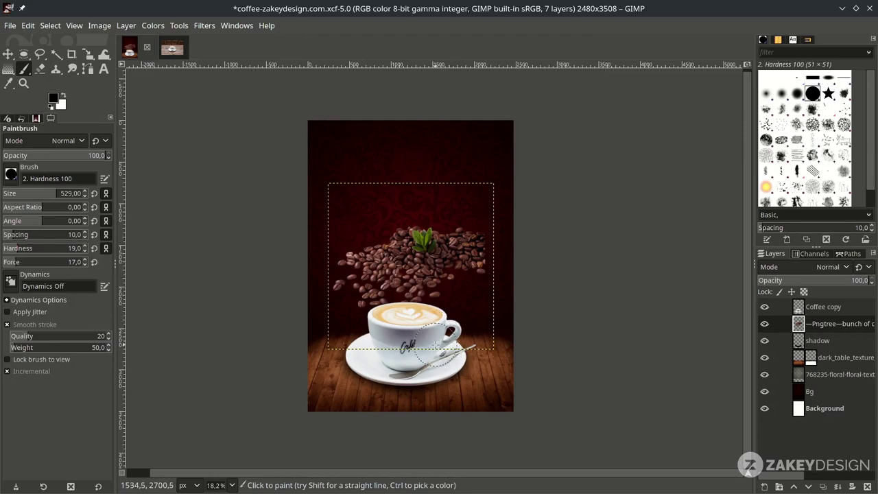
Step: Scale the coffee beans layer down to about 1240 × 1240 px and place it on the tabletop behind the cup's handle side
key(shift+s)
click(492, 347)
scroll(491, 352, up, 1)
drag(490, 348, 448, 300)
drag(381, 235, 473, 347)
mouse_move(545, 401)
mouse_down()
mouse_move(553, 427)
mouse_move(530, 401)
mouse_up()
drag(471, 349, 466, 357)
key(Return)
key(m)
scroll(436, 330, up, 1)
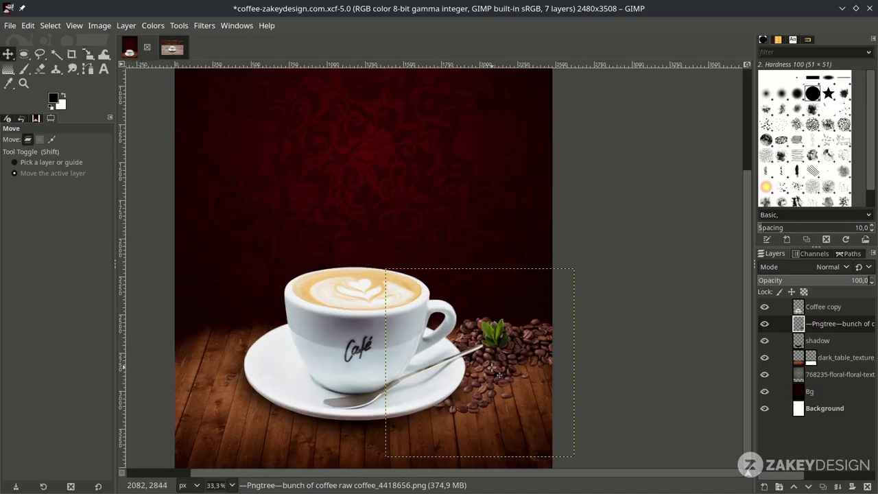
Step: Darken the coffee beans layer with Curves, lowering the Value curve at input 118 to output 103
click(153, 27)
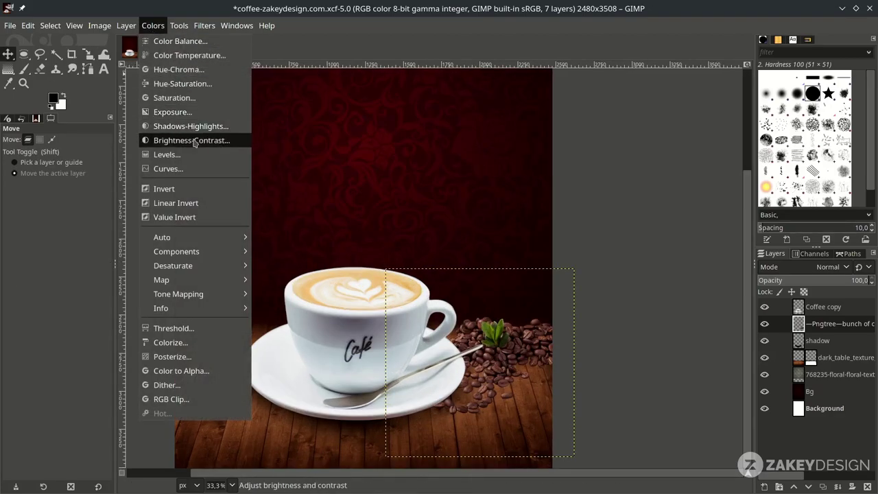
click(172, 169)
drag(724, 336, 710, 339)
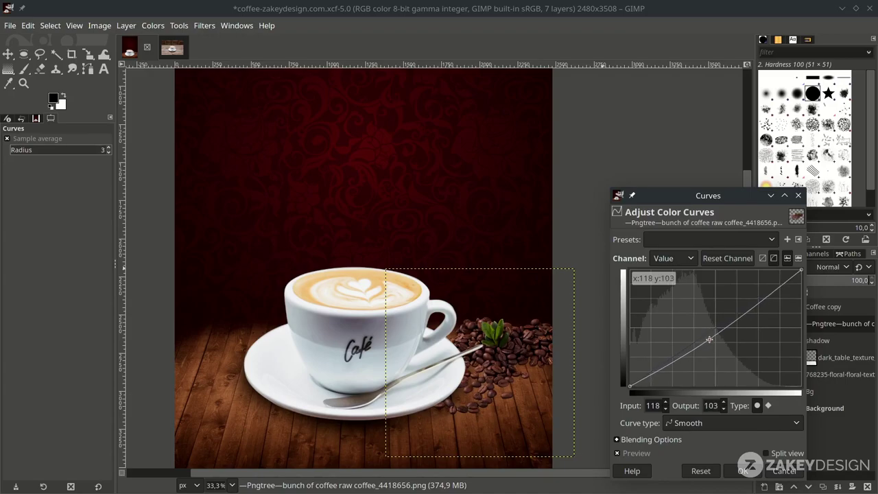
click(746, 472)
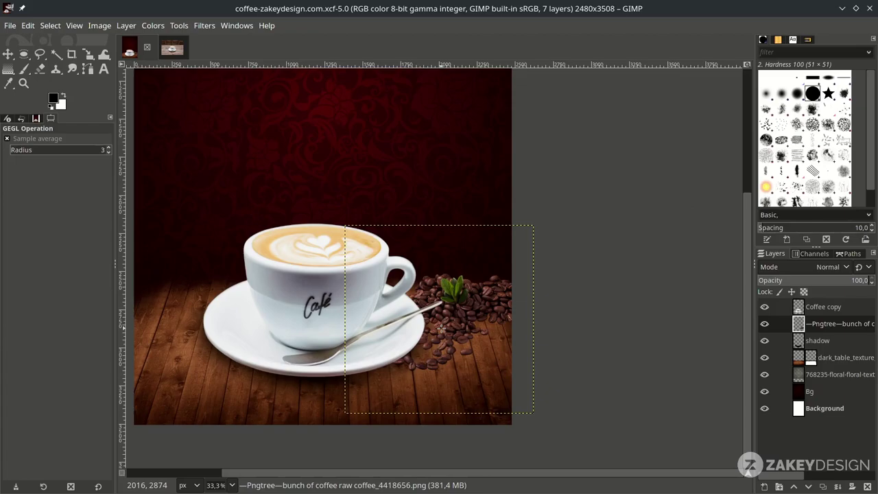
Step: Start a Drop Shadow on the coffee beans layer with an X offset of 4.645 and opacity 1.000
scroll(441, 328, up, 1)
click(204, 25)
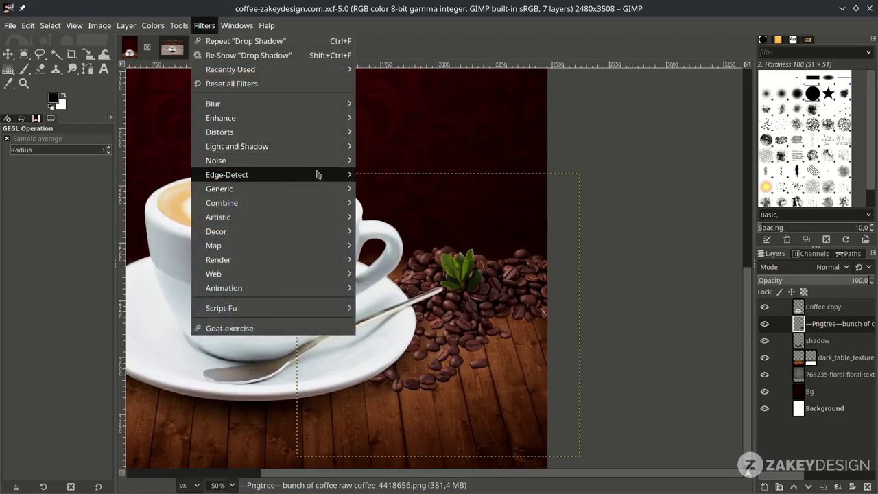
mouse_move(330, 146)
click(416, 237)
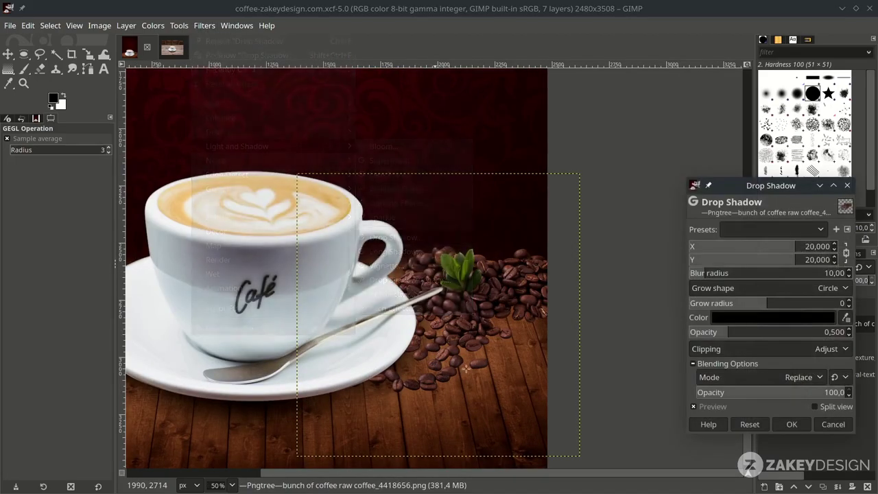
scroll(466, 369, up, 3)
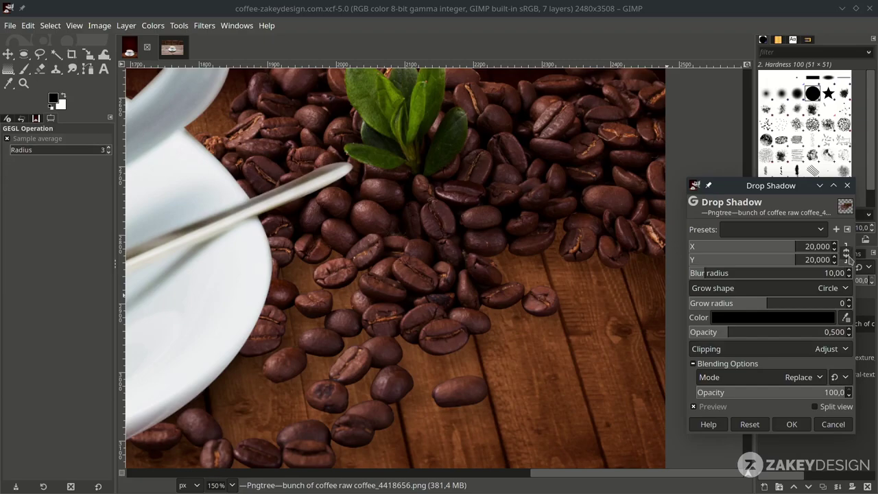
drag(794, 246, 766, 245)
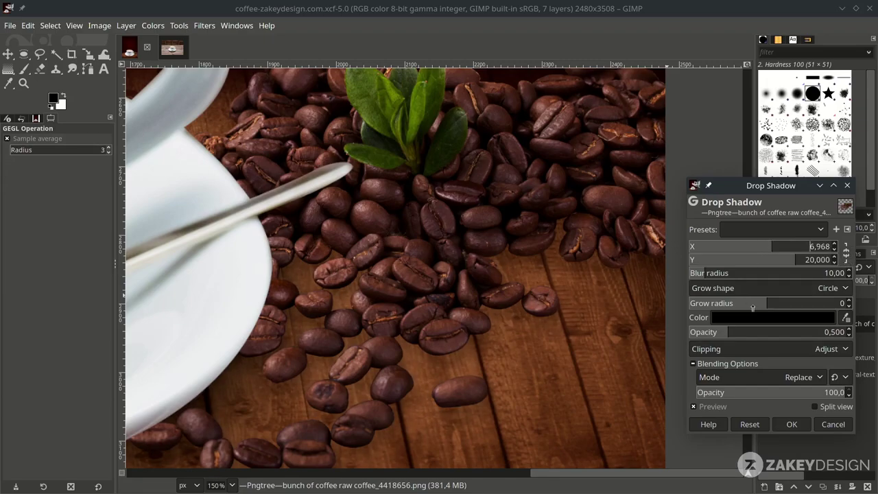
drag(731, 332, 771, 333)
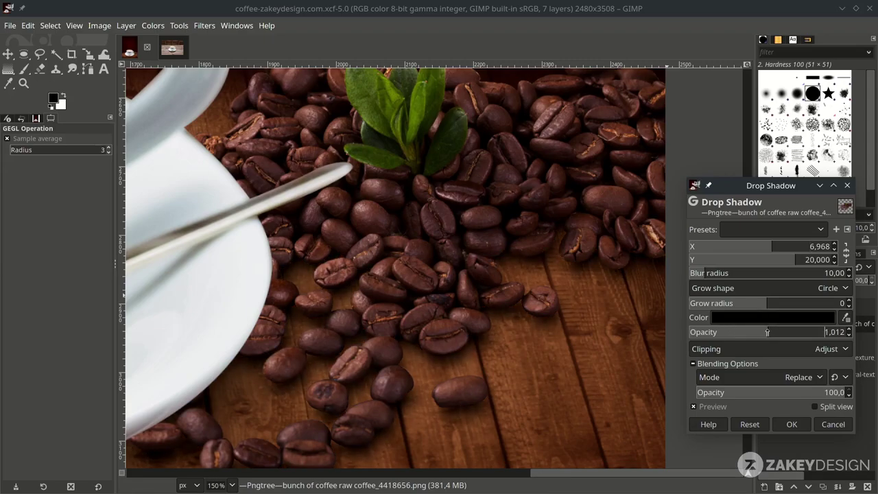
drag(764, 246, 768, 246)
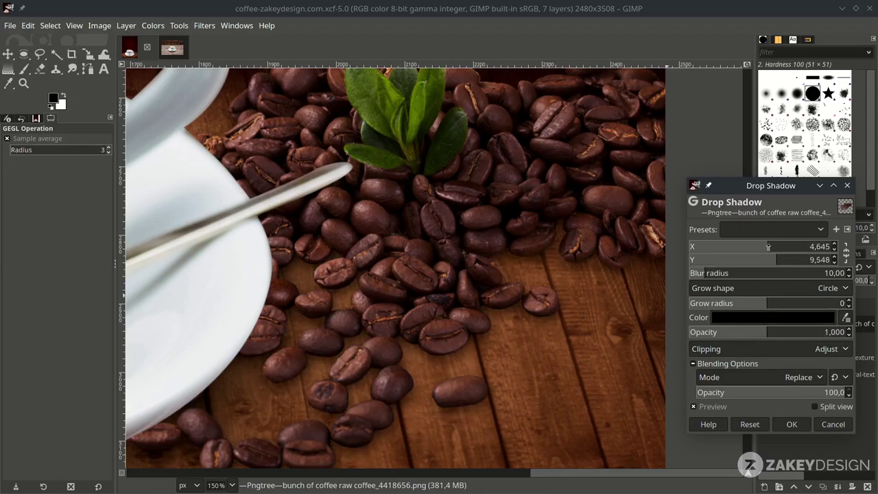
Step: Set the beans' drop shadow to Y offset 9.032, blur radius 4.24 and opacity 0.982
click(776, 261)
drag(699, 274, 696, 274)
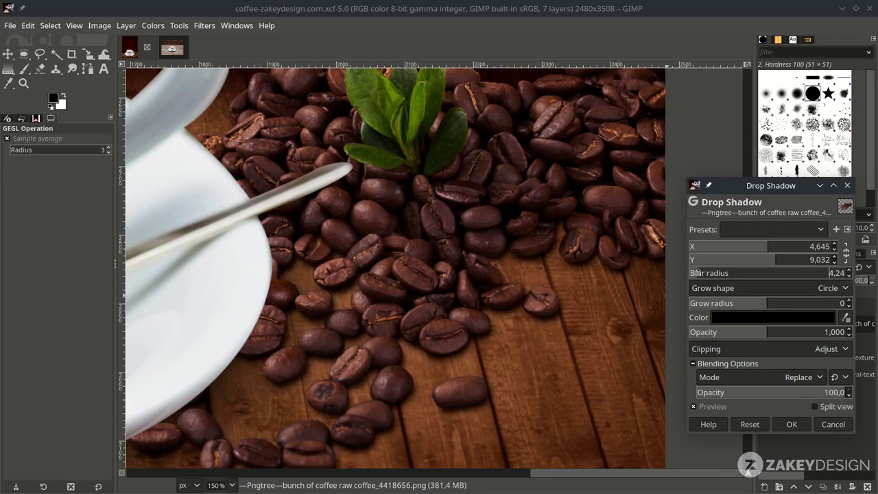
scroll(449, 291, down, 2)
scroll(474, 302, left, 3)
scroll(572, 350, down, 1)
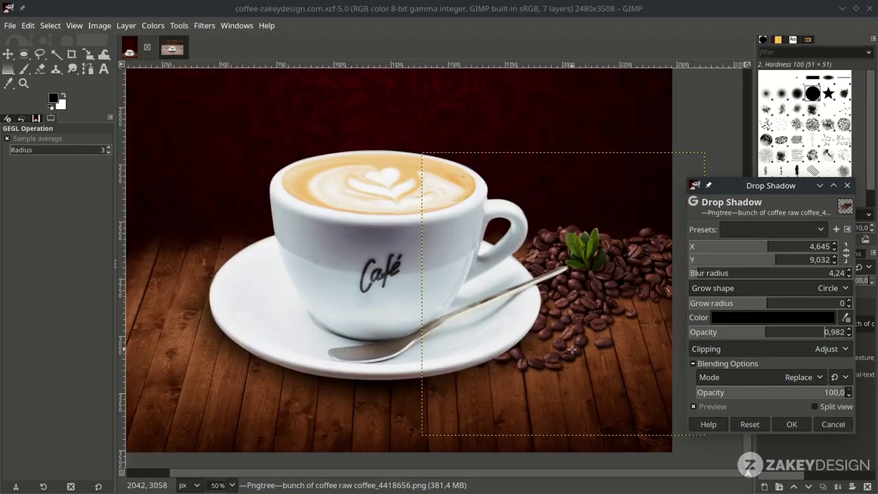
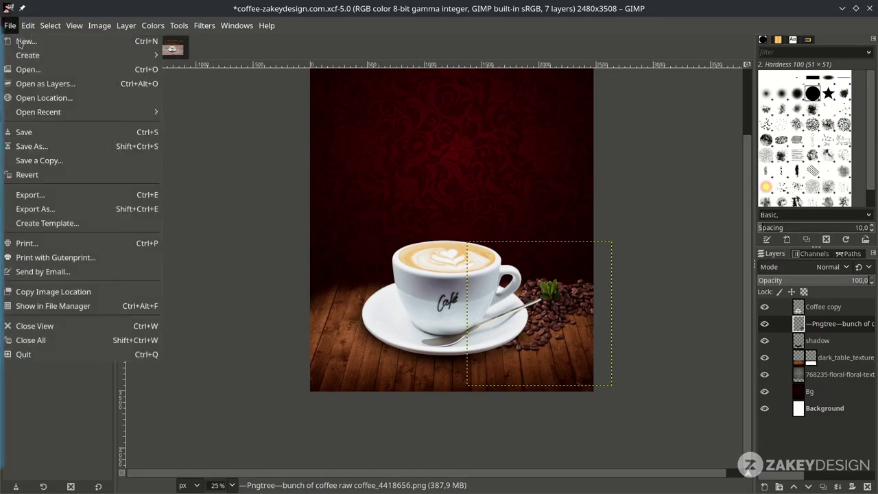
Step: Import the coffee sack image 5a35e74ee750e1.4886236115134820629475.png as a layer and place it beside the cup, opposite its handle
click(45, 84)
click(275, 67)
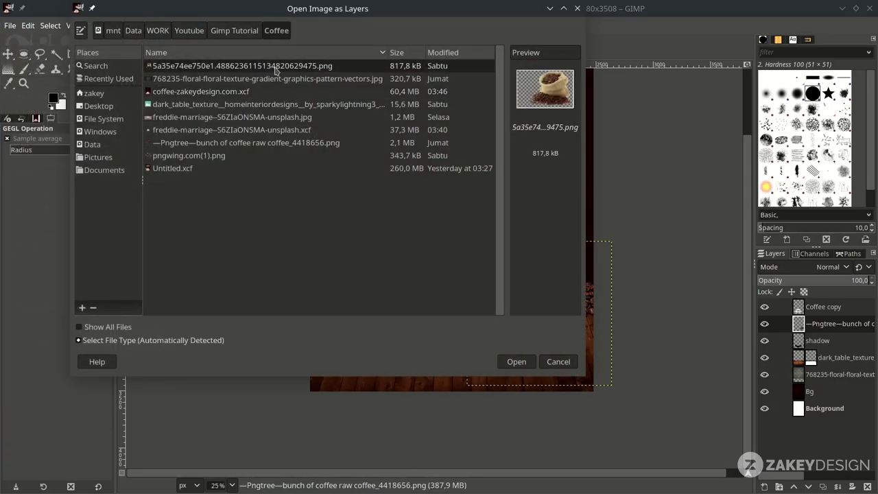
click(520, 361)
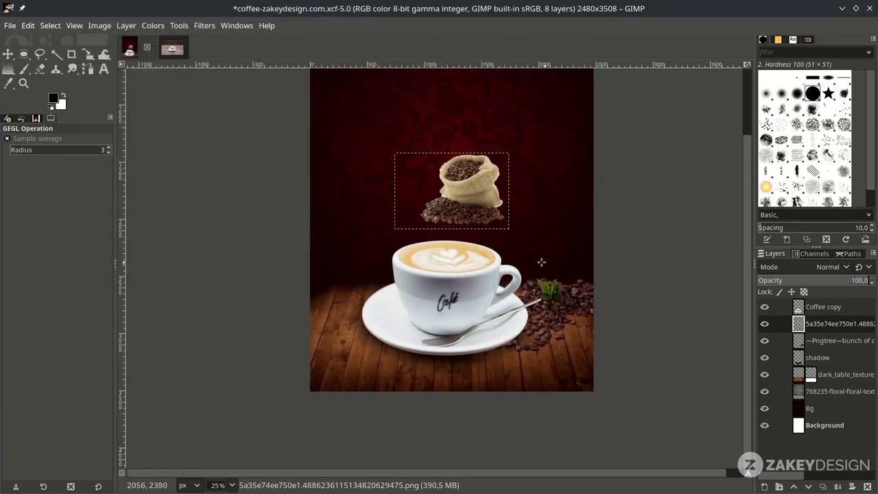
ctrl+scroll(479, 201, up, 1)
key(m)
drag(441, 168, 328, 305)
key(shift)
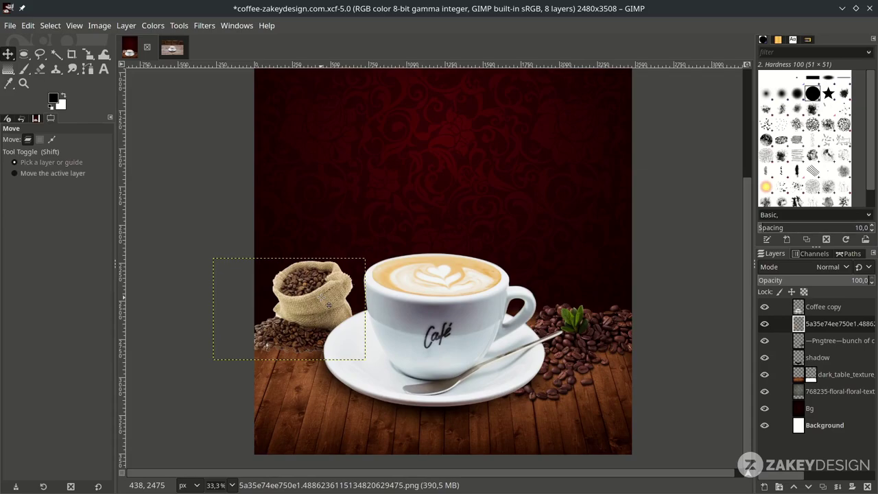
Step: Scale the coffee sack layer up to about 1655 × 1104 px and position it behind the cup on the tabletop
key(shift+s)
click(352, 277)
drag(366, 260, 464, 190)
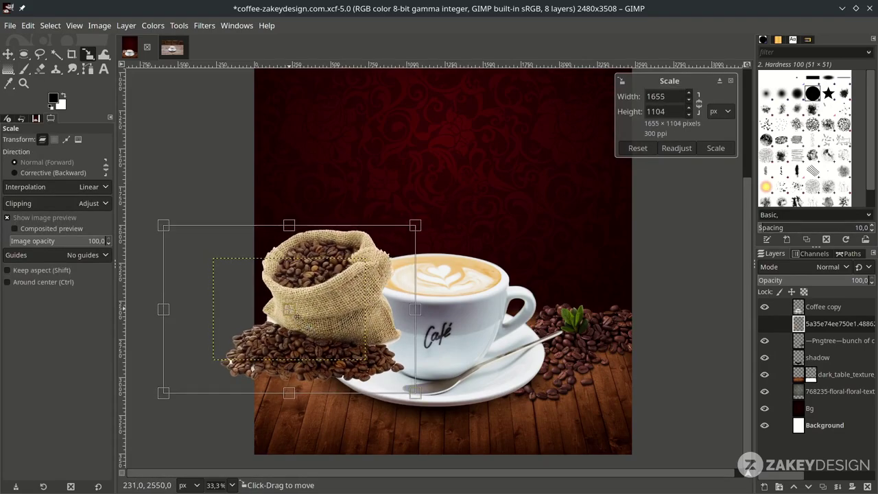
drag(296, 317, 290, 311)
key(Return)
ctrl+scroll(291, 310, down, 1)
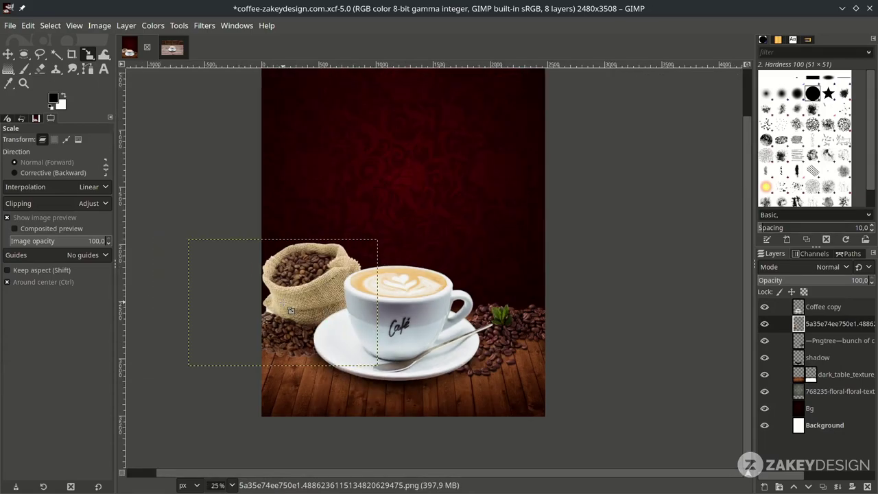
ctrl+scroll(291, 310, up, 1)
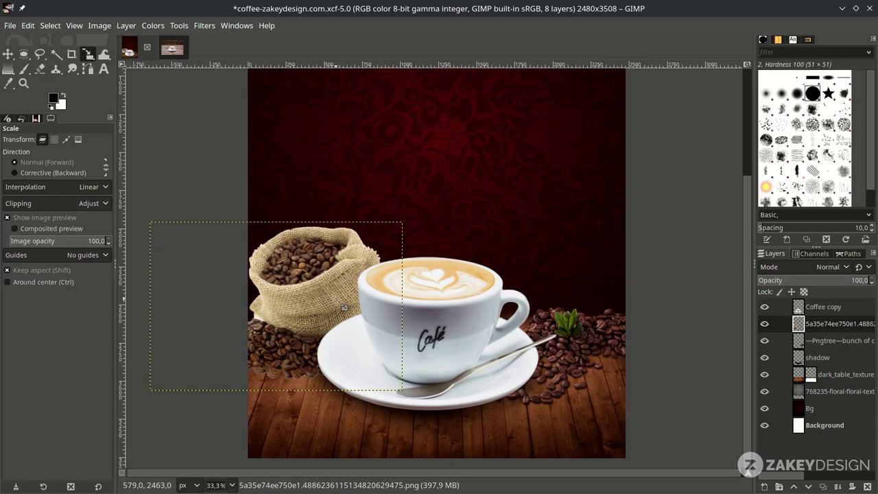
Step: Flip the coffee sack layer horizontally and move it so the poster's edge partly crops the sack
key(shift+f)
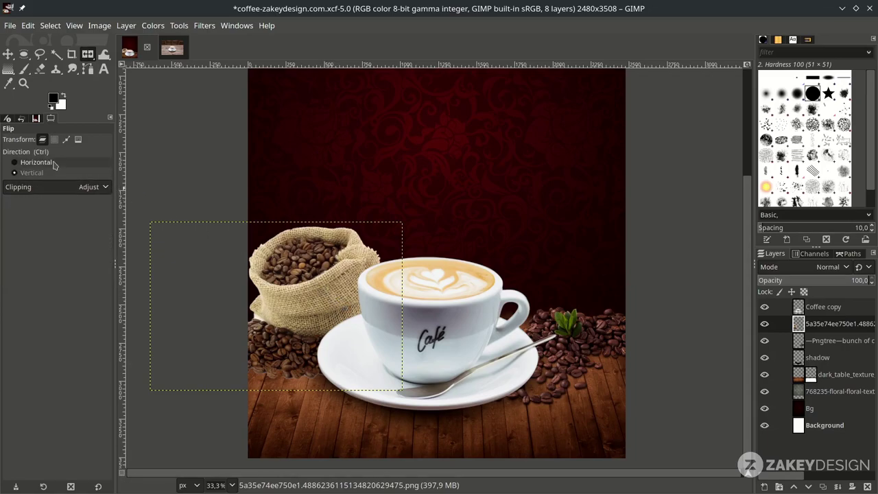
click(15, 162)
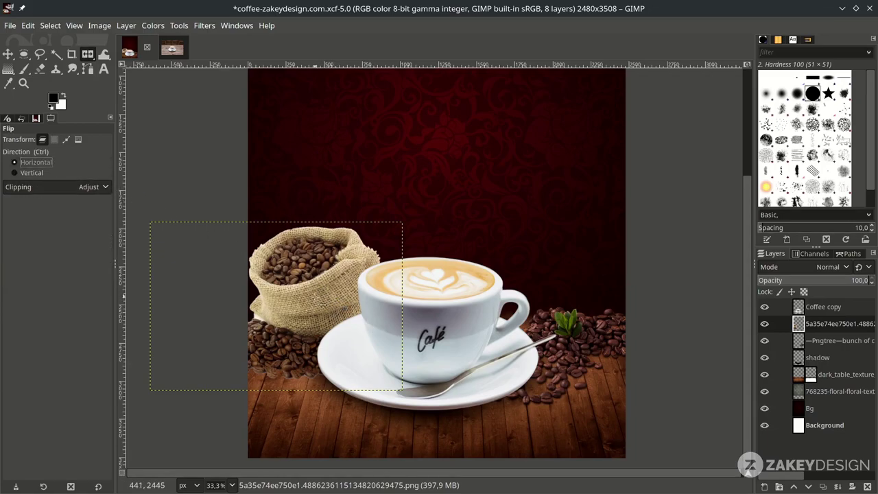
click(315, 297)
key(m)
drag(263, 303, 303, 301)
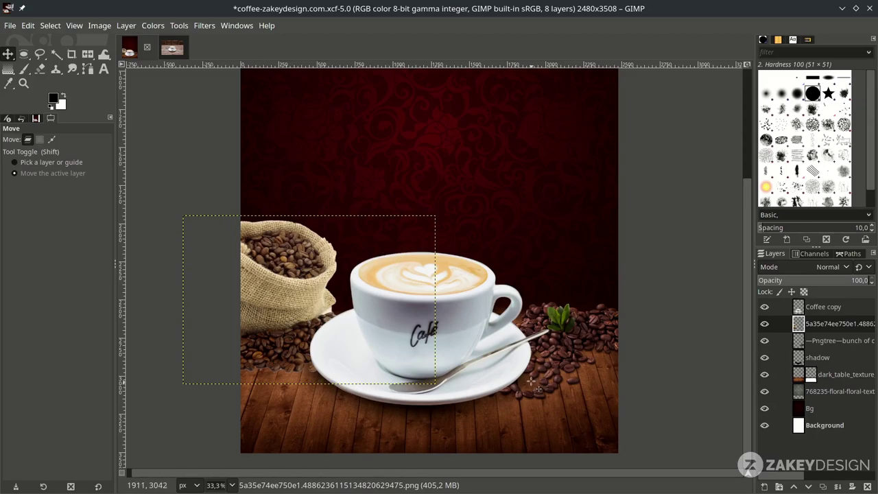
scroll(535, 299, down, 1)
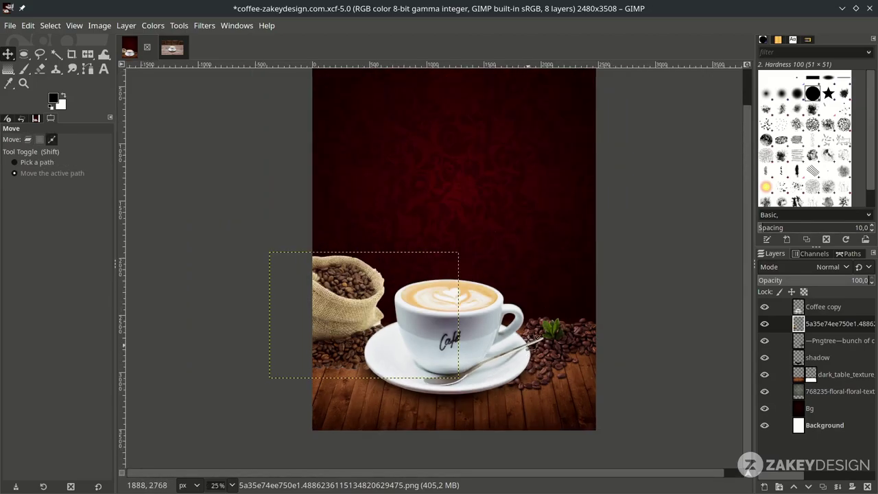
scroll(546, 371, up, 1)
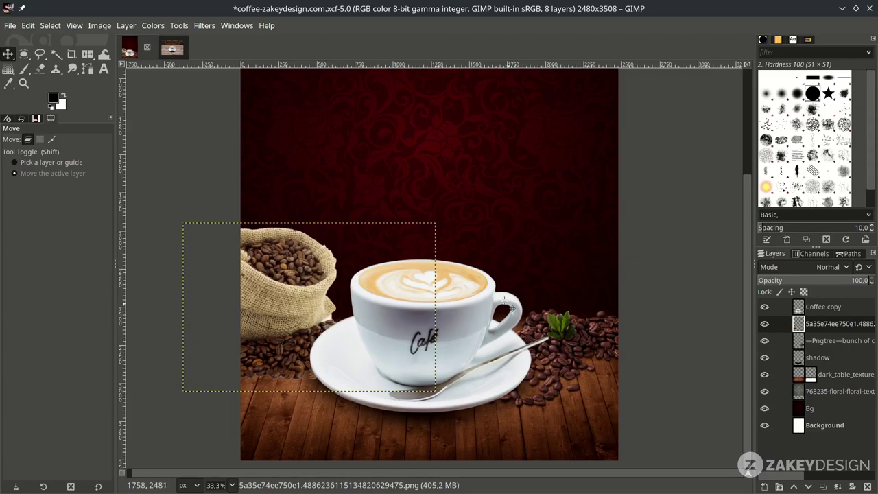
Step: Start a Hue-Saturation adjustment on the coffee sack layer with hue -18.8, lightness -8.0 and saturation -11.7
click(153, 25)
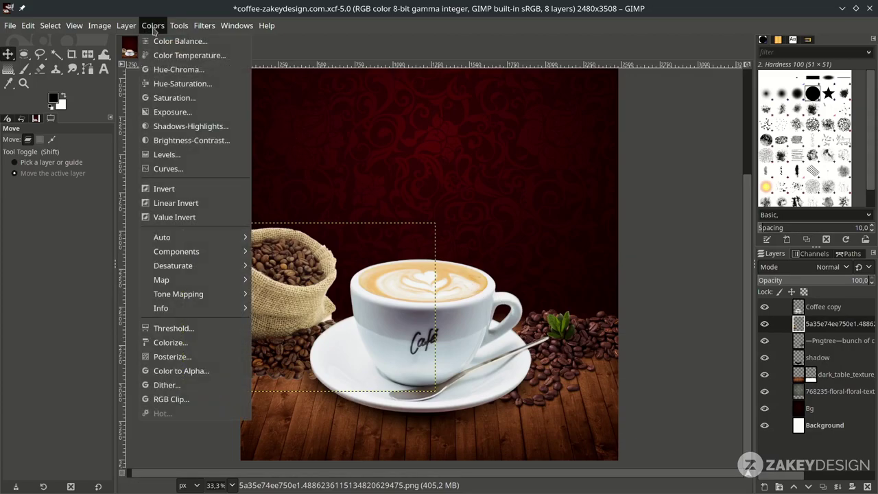
click(166, 84)
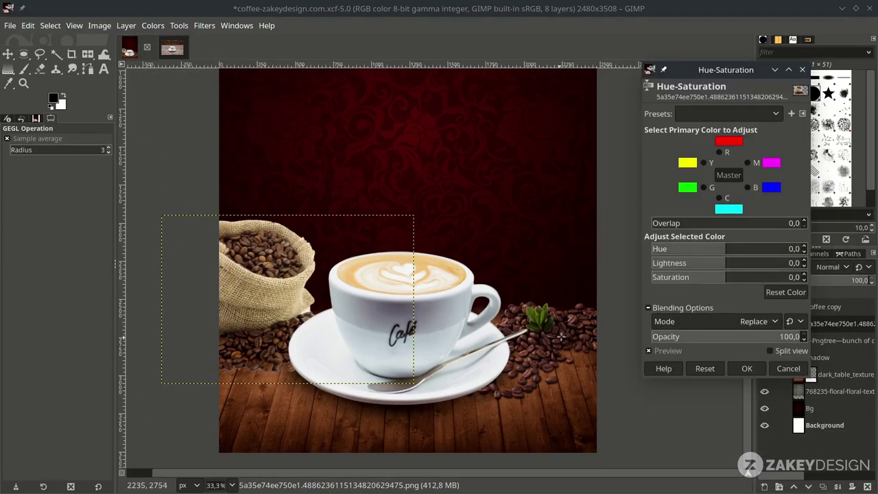
drag(724, 249, 718, 249)
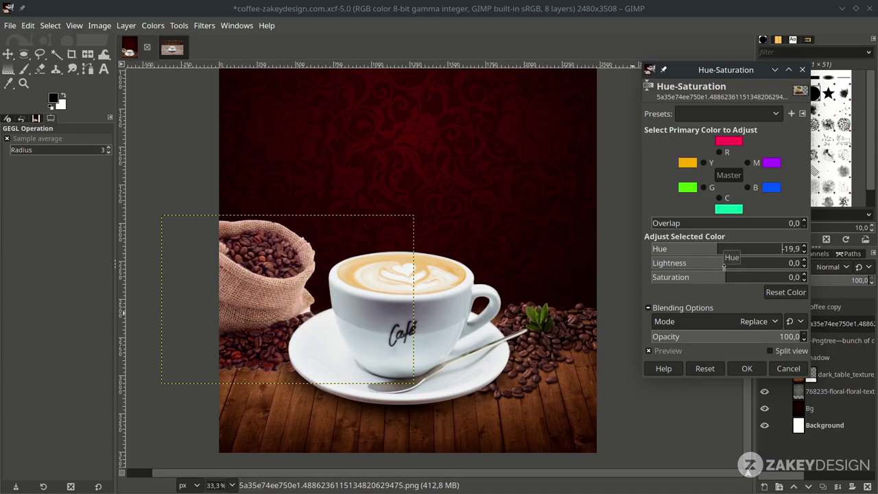
drag(725, 266, 723, 267)
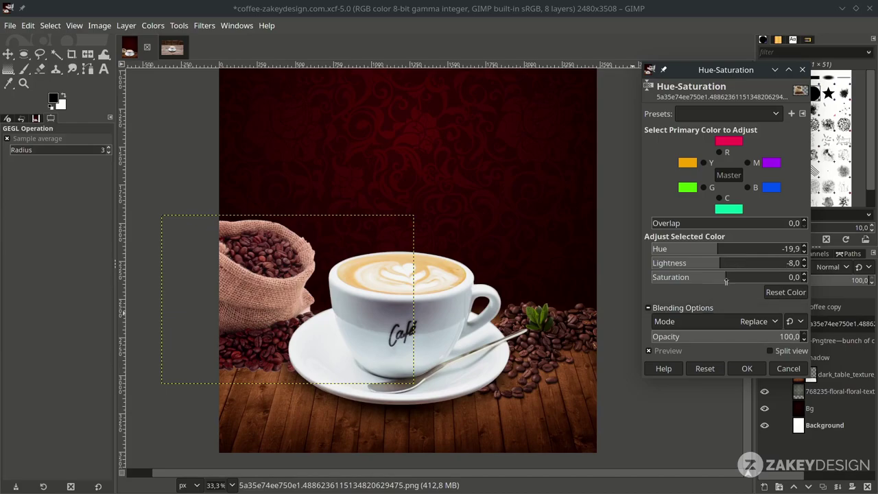
drag(726, 281, 722, 280)
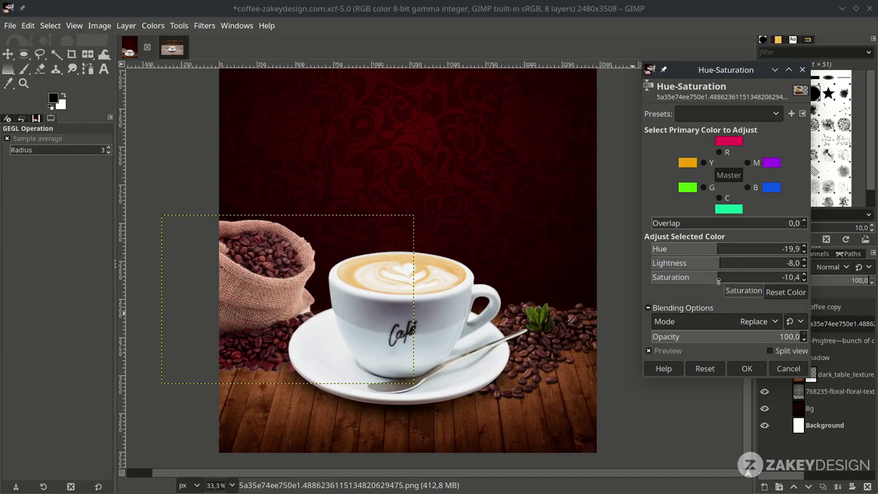
click(719, 250)
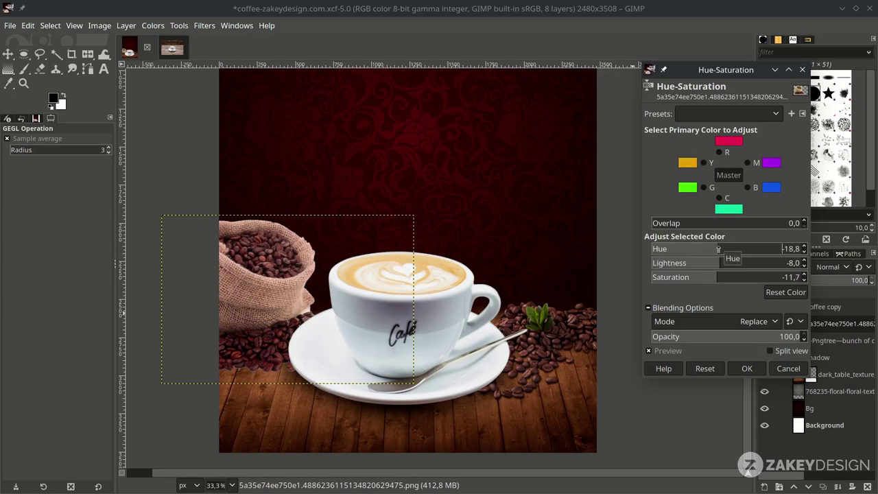
Step: Refine the sack's Hue-Saturation to hue -14.4, lightness -14.7 and saturation -11.7, and apply it
drag(720, 264, 707, 277)
click(714, 249)
click(711, 277)
scroll(539, 279, right, 1)
click(710, 263)
click(718, 250)
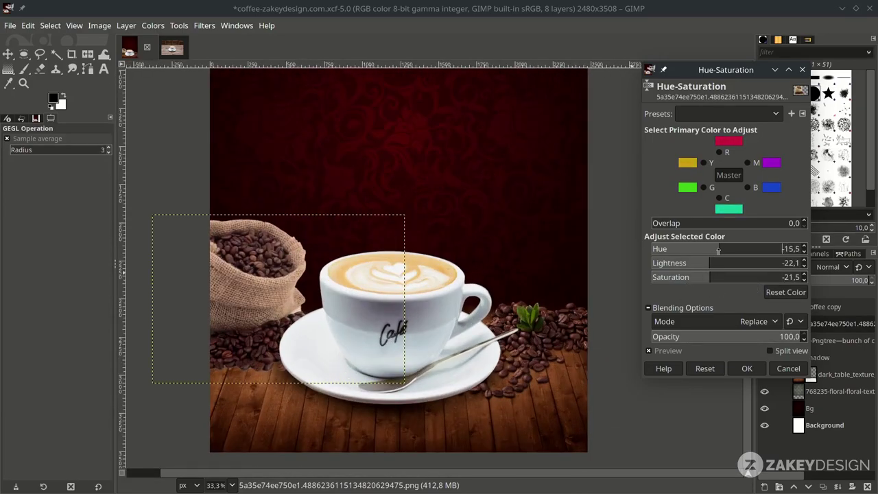
drag(720, 252, 720, 251)
drag(716, 265, 715, 264)
drag(722, 278, 717, 278)
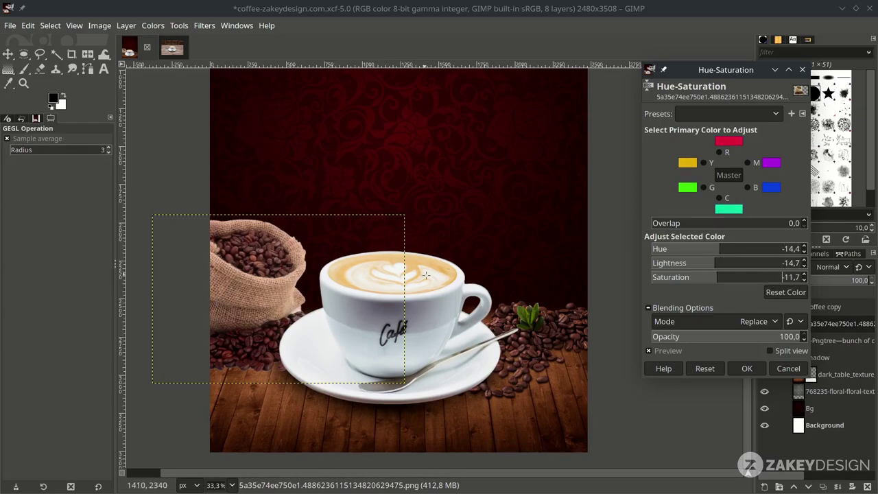
click(749, 369)
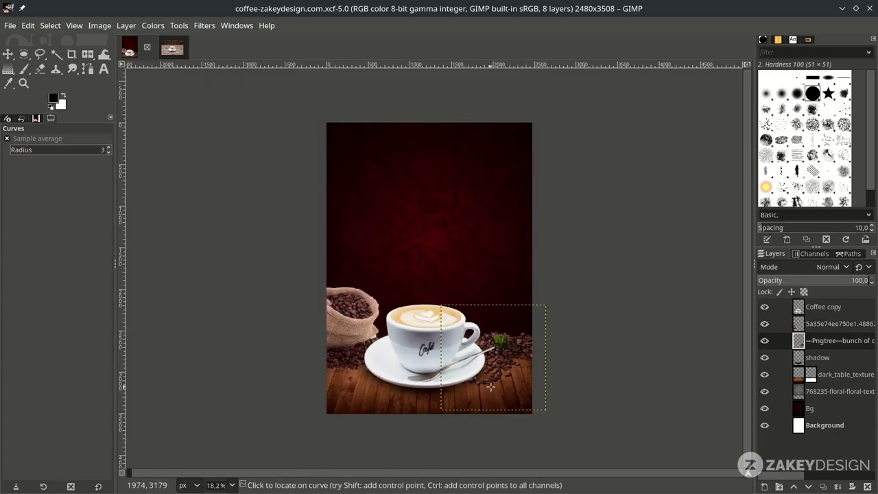
Step: Darken the loose coffee beans layer slightly with Curves by lowering the curve's midtones
click(153, 25)
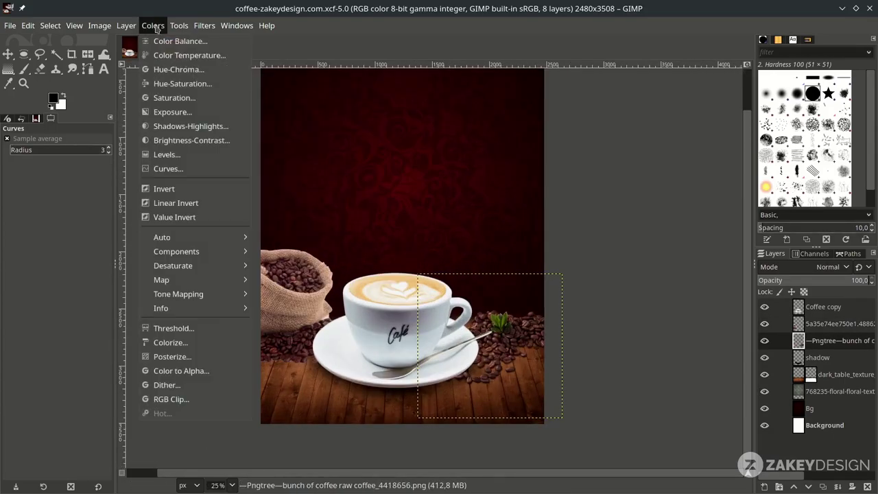
click(171, 169)
drag(718, 327, 715, 334)
scroll(458, 326, down, 1)
click(747, 472)
Step: Start a Drop Shadow on the coffee sack layer with blur radius 7.79 and opacity 1.234
click(828, 426)
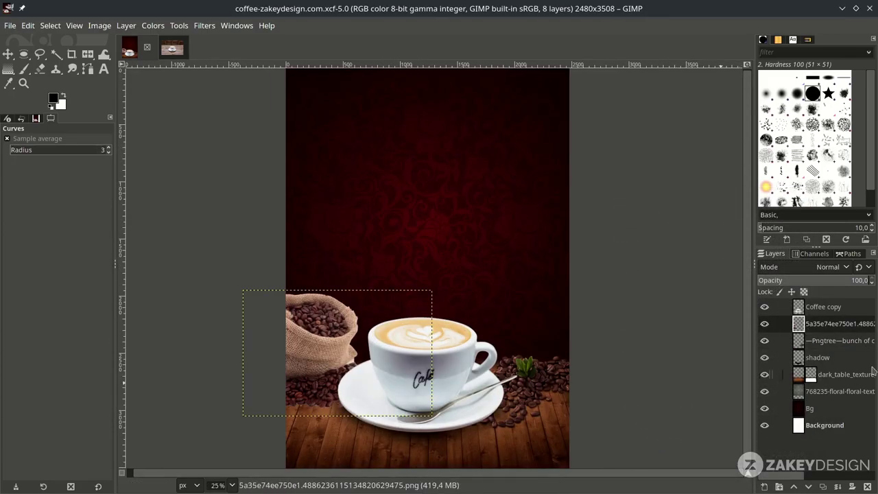
click(203, 26)
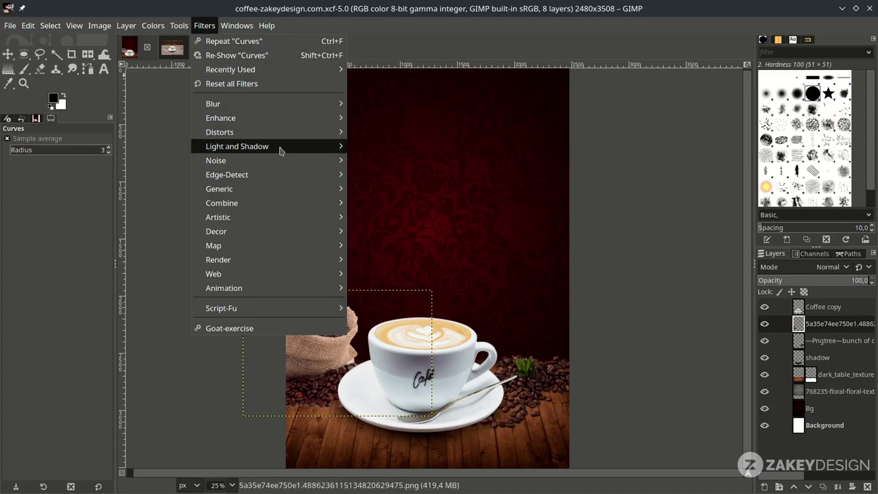
mouse_move(281, 150)
click(407, 240)
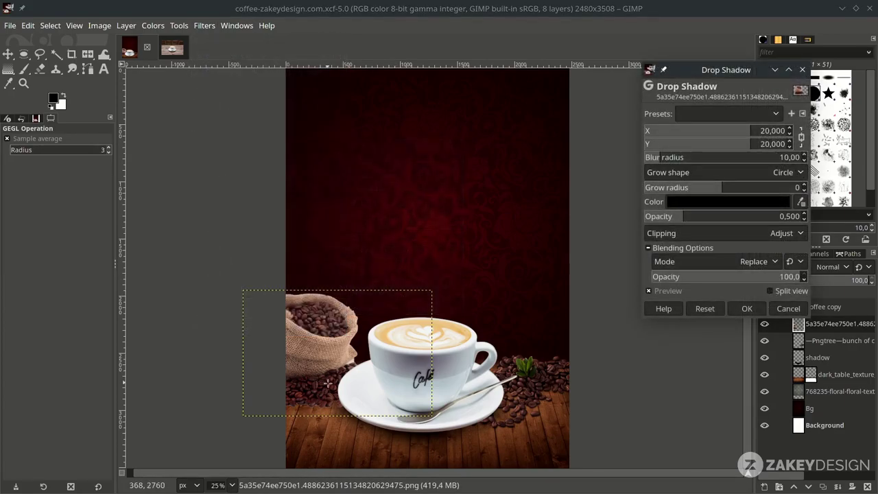
key(1)
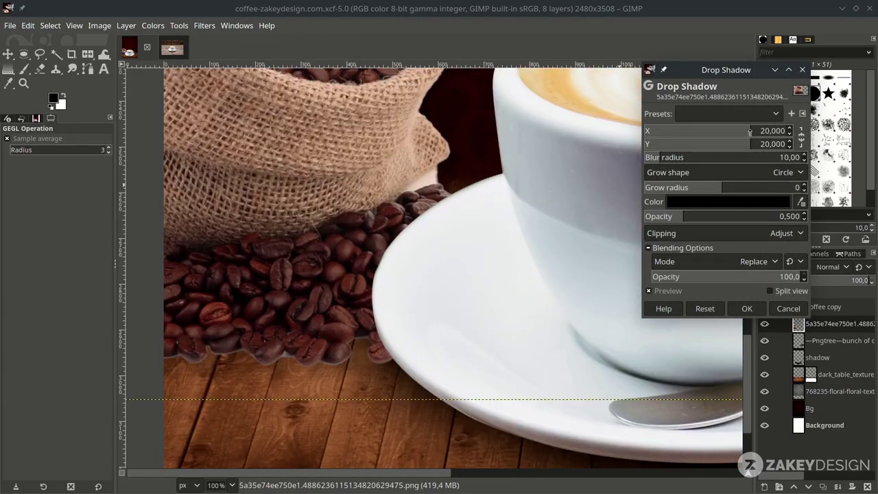
drag(750, 131, 737, 132)
drag(657, 158, 644, 159)
drag(719, 132, 726, 133)
drag(710, 145, 729, 145)
click(730, 217)
drag(730, 218, 740, 217)
drag(647, 158, 657, 158)
Step: Set the sack's shadow offset to X -2.323 and Y 6.452, raise its opacity further and apply the shadow
scroll(492, 298, down, 3)
mouse_move(726, 132)
mouse_down()
mouse_move(705, 132)
mouse_move(727, 145)
mouse_up()
scroll(306, 280, up, 3)
scroll(374, 312, down, 2)
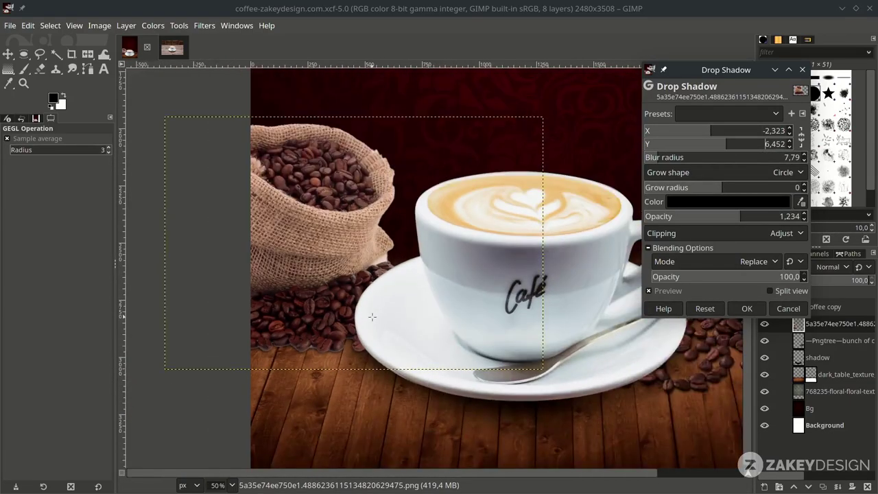
drag(744, 217, 759, 218)
scroll(415, 328, down, 1)
click(746, 309)
Step: Select the wooden tabletop layer and save the poster project
scroll(517, 335, down, 1)
click(845, 375)
key(ctrl+s)
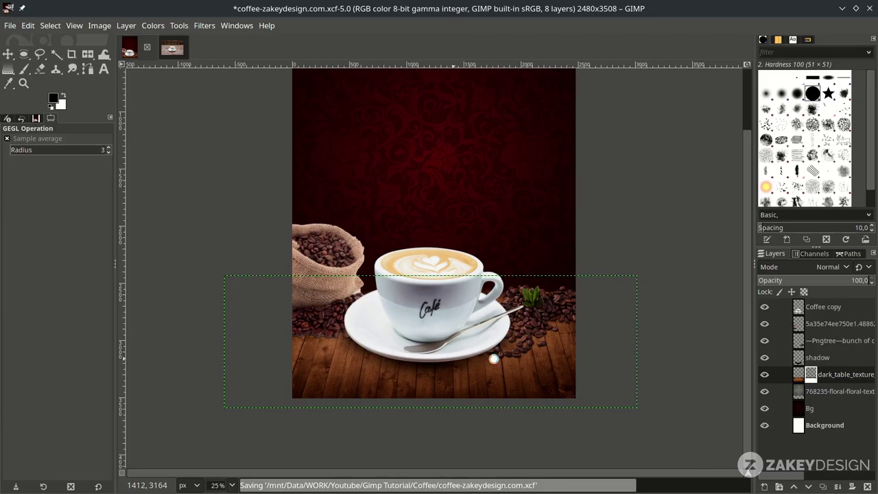
Step: Add the text COFFEE on a new layer above the Coffee copy layer, in the poster's upper area
click(824, 307)
key(m)
scroll(458, 299, down, 1)
key(plus)
key(plus)
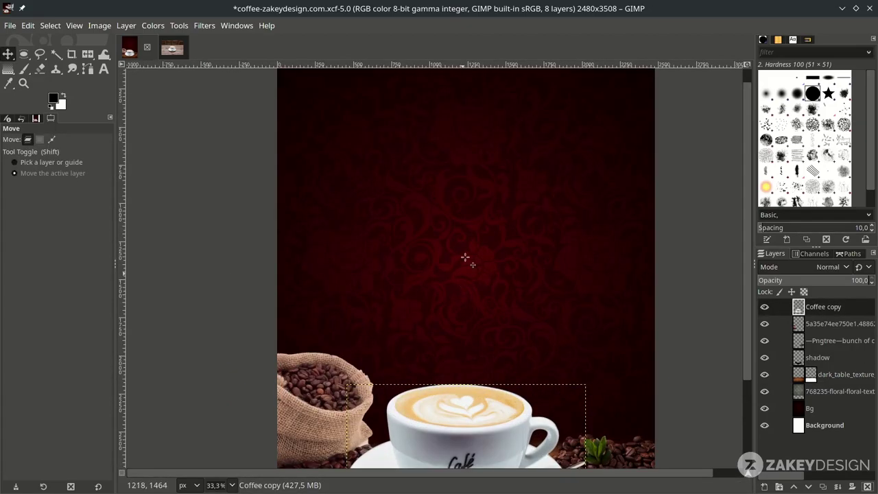
key(t)
click(423, 170)
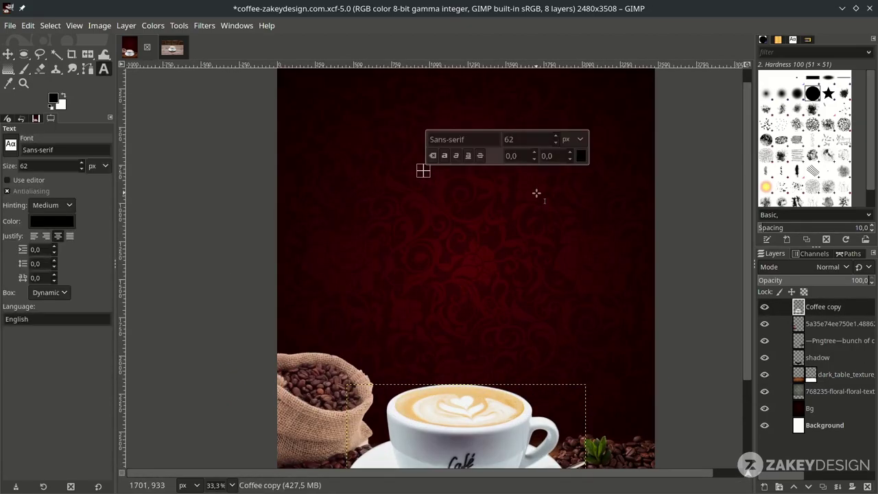
text(COFFEE)
Step: Colour the COFFEE text white and set its font to Bebas Neue Bold
click(580, 157)
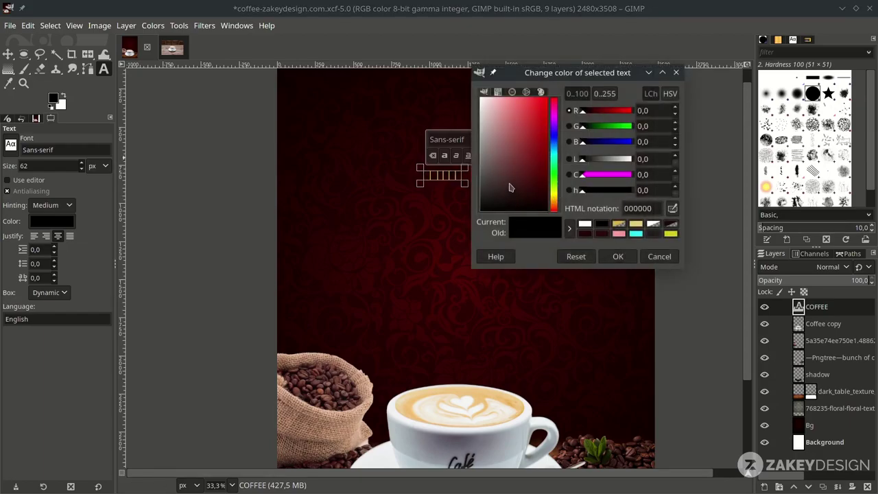
click(628, 259)
drag(483, 139, 409, 128)
text(BE)
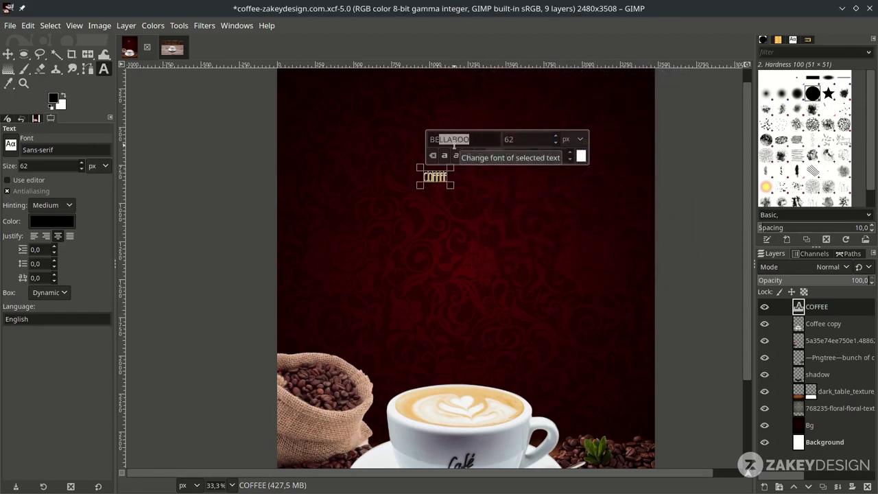
text(b)
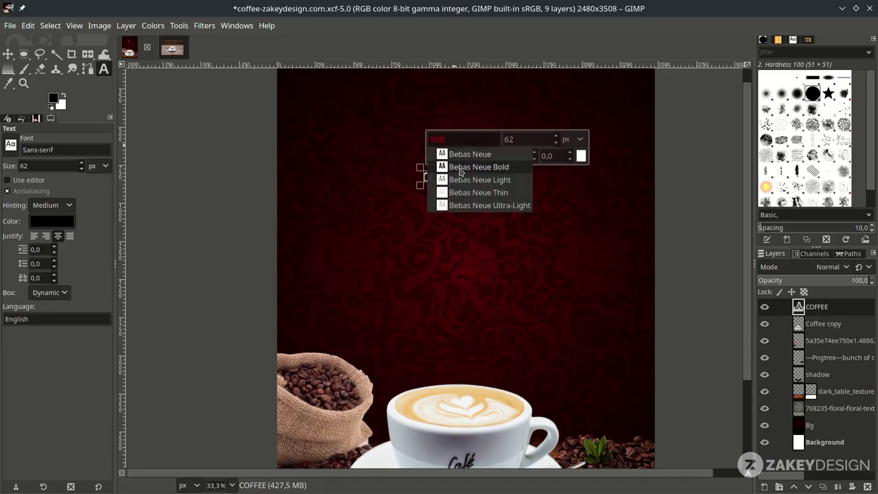
click(459, 168)
Step: Enlarge the COFFEE text until it spans about half the poster's width
scroll(442, 182, up, 2)
click(536, 129)
scroll(461, 275, down, 3)
click(573, 200)
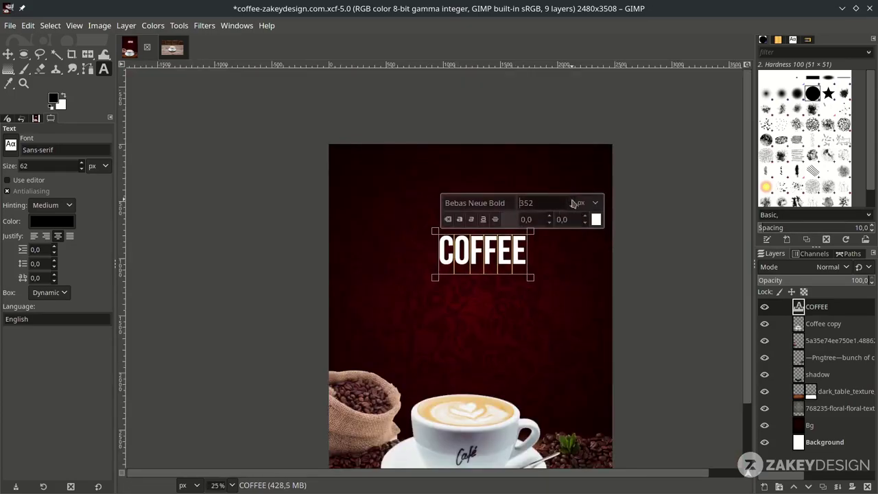
Step: Shear the COFFEE text vertically so the word slants upward from left to right, and save the poster project
click(9, 54)
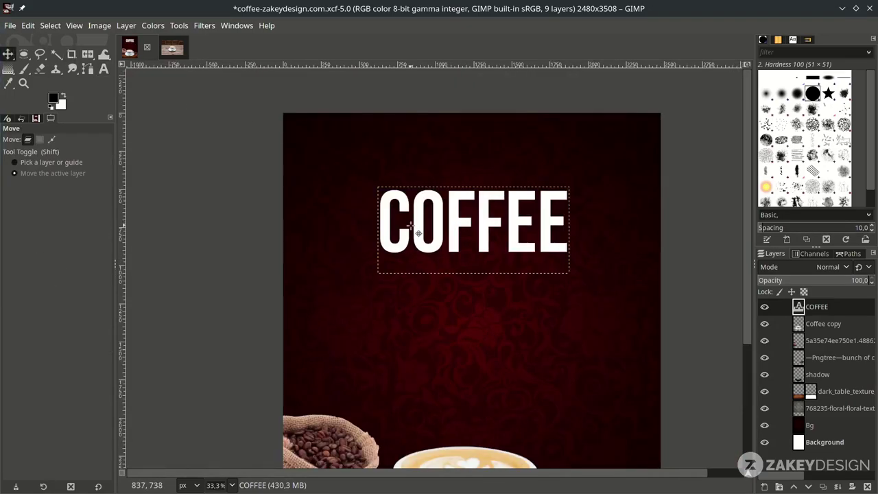
right_click(92, 60)
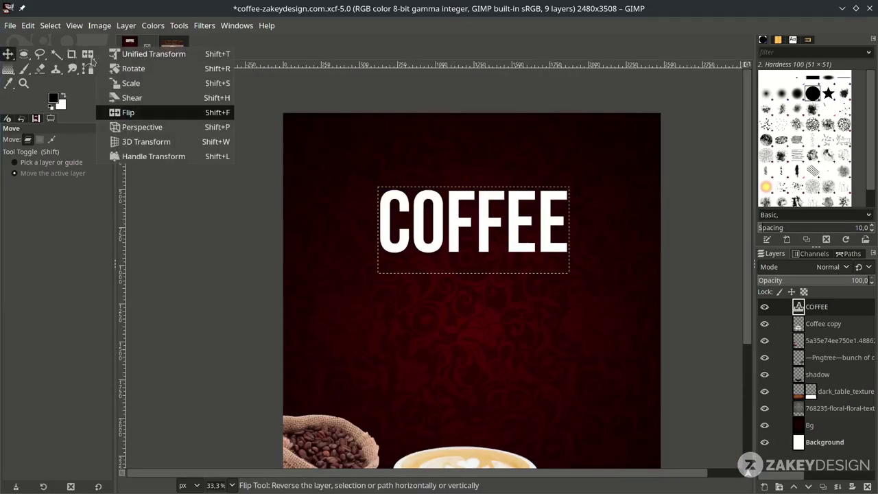
click(142, 101)
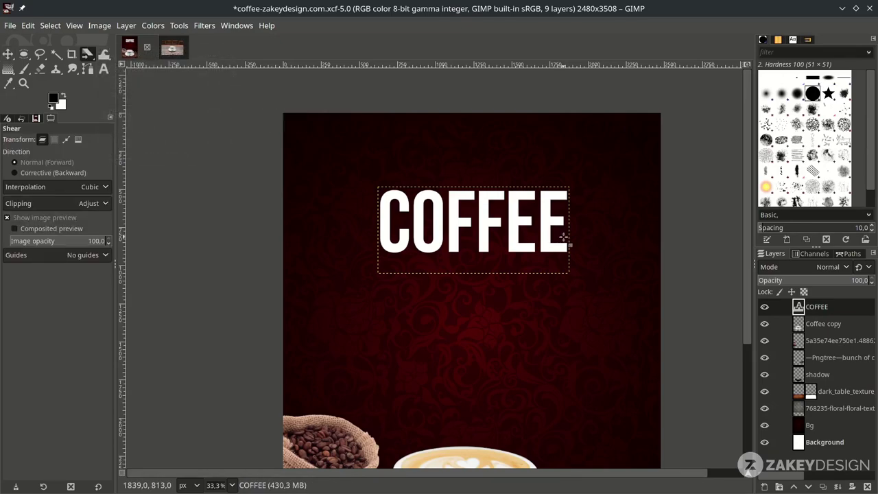
click(563, 238)
drag(564, 235, 564, 212)
key(Return)
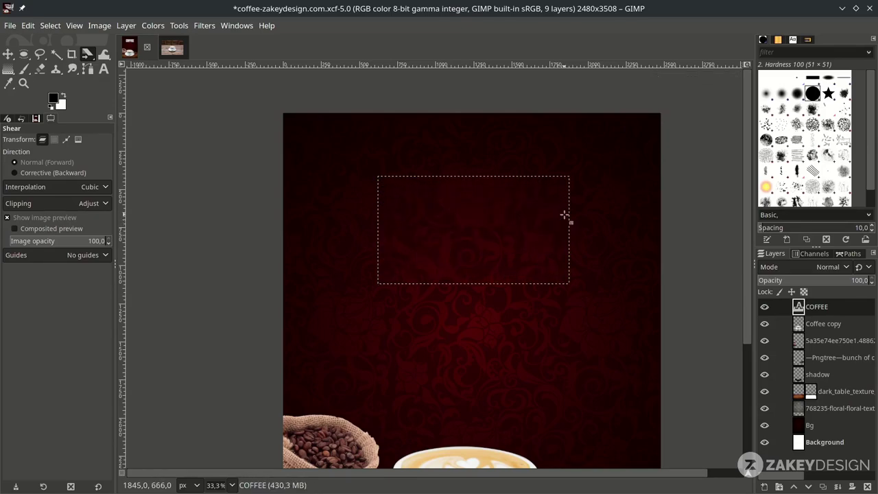
key(ctrl+s)
key(m)
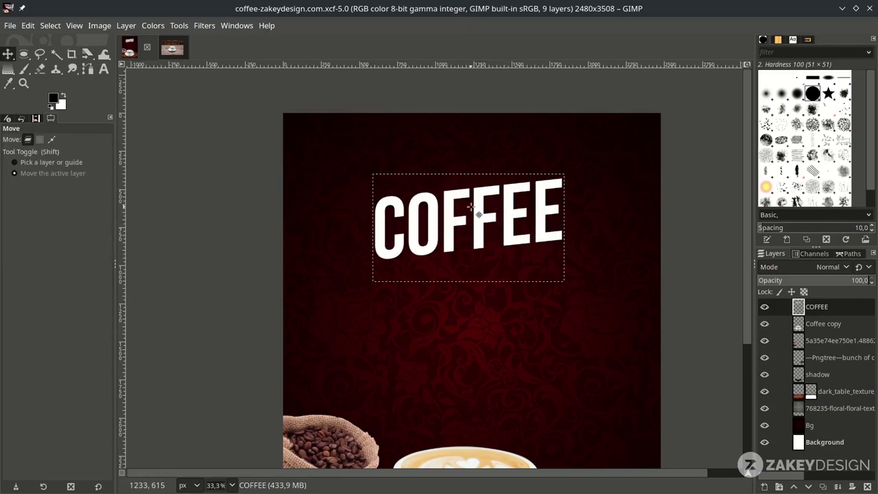
Step: Select the COFFEE lettering by its layer's alpha and set the gradient colours to e0ce20 foreground and e6ce78 background
right_click(834, 309)
click(751, 363)
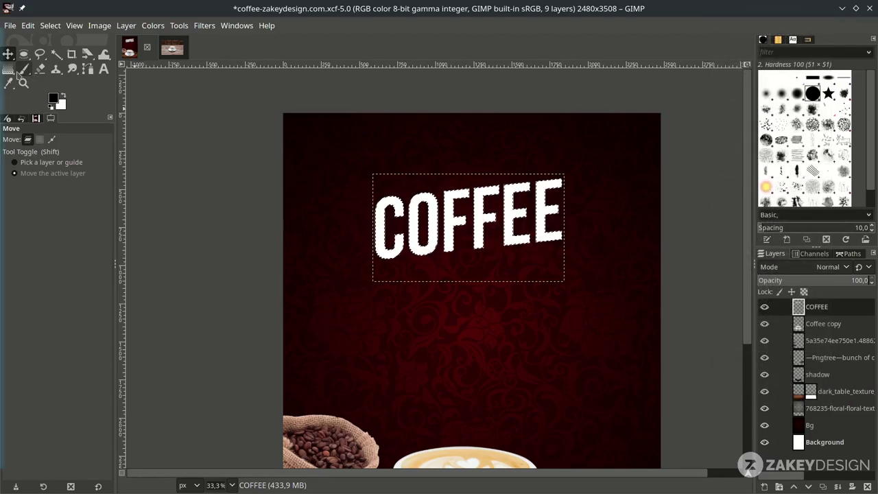
click(7, 69)
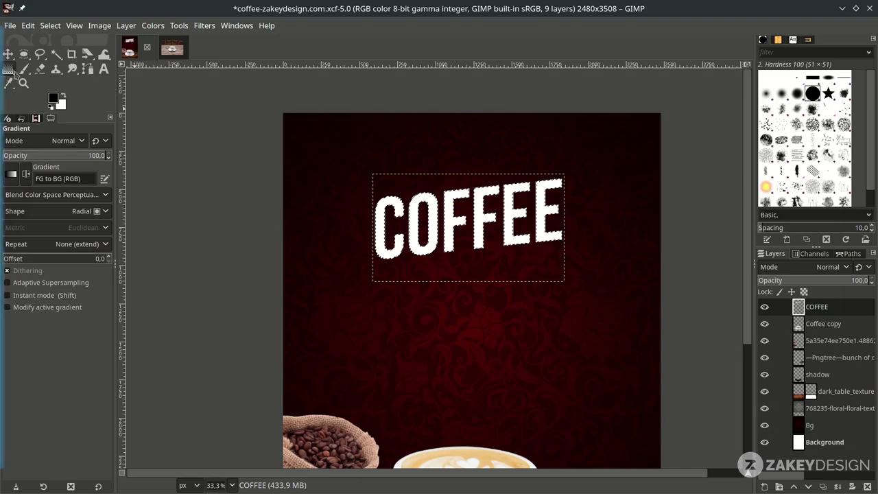
click(53, 99)
click(260, 247)
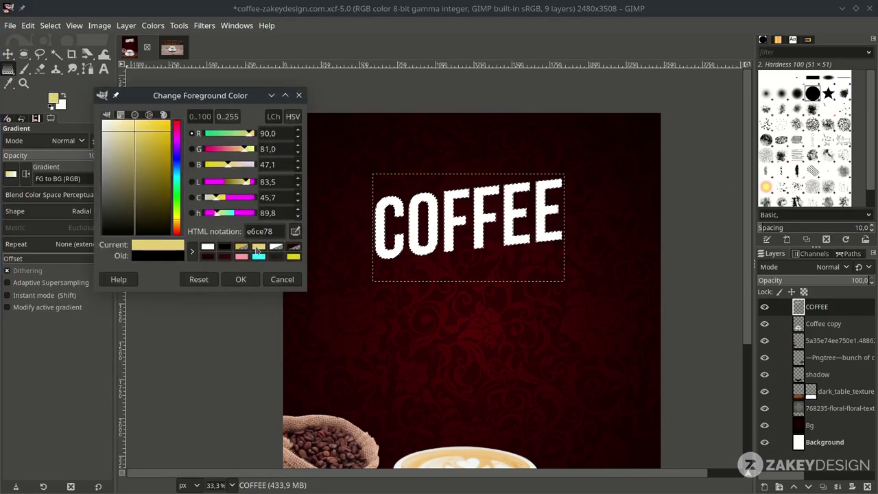
click(241, 280)
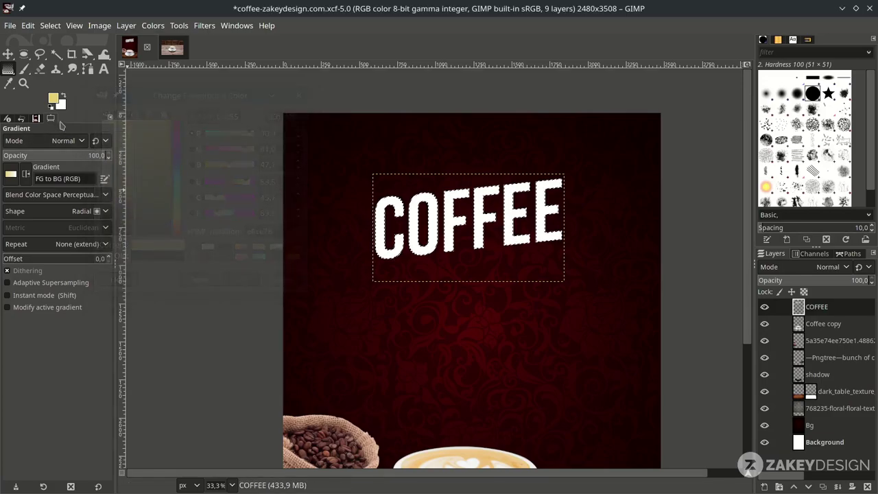
click(62, 95)
click(53, 100)
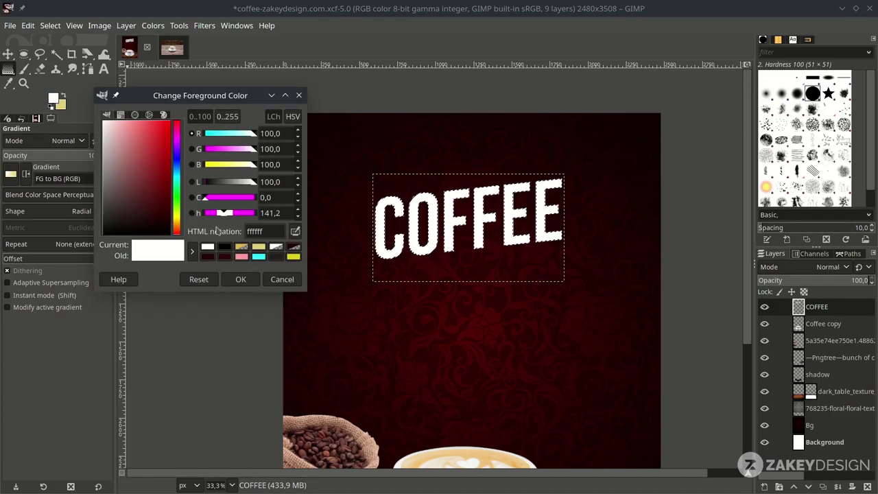
click(293, 257)
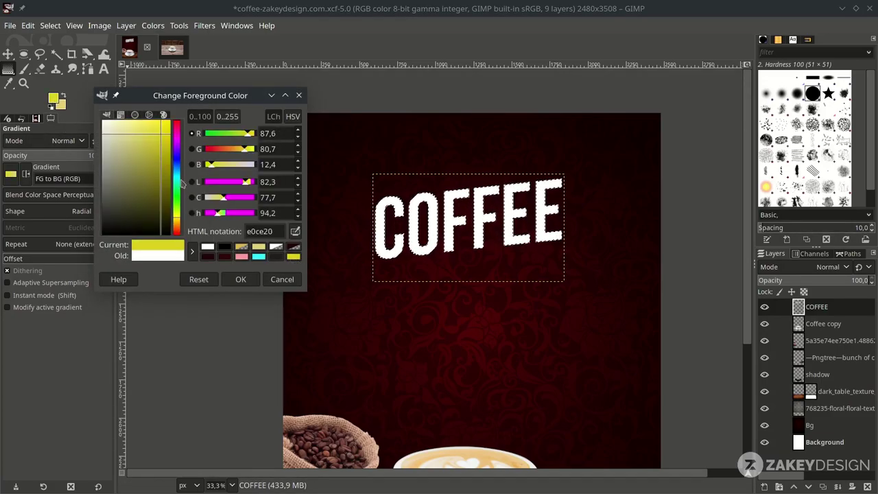
click(256, 280)
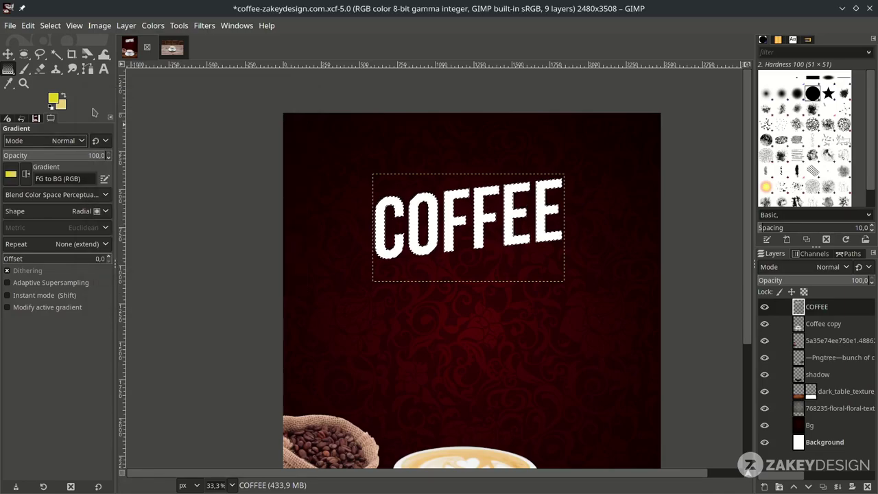
Step: Fill the COFFEE lettering with a linear gradient running from beneath the letters upward, and clear the selection
click(93, 216)
click(83, 181)
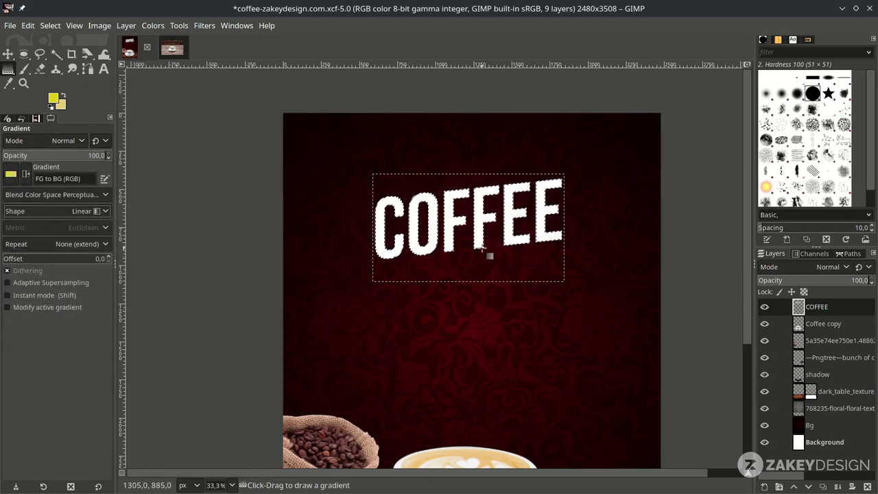
scroll(483, 248, right, 2)
drag(422, 269, 418, 216)
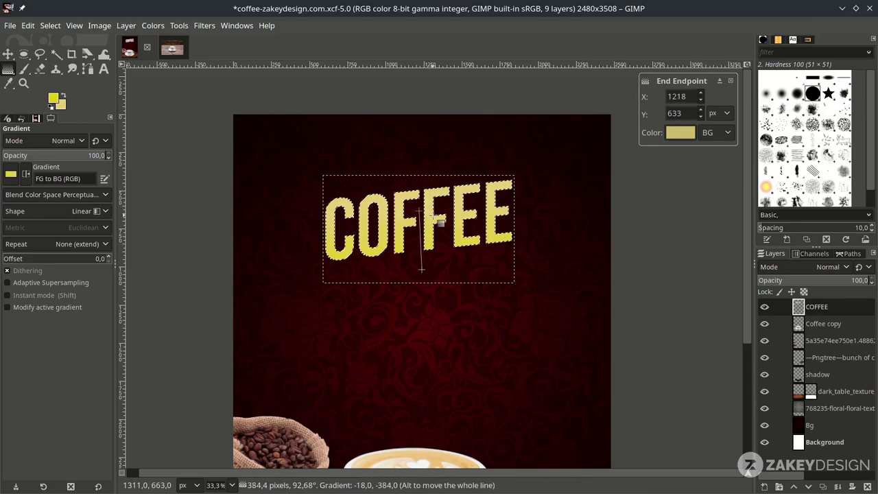
key(Return)
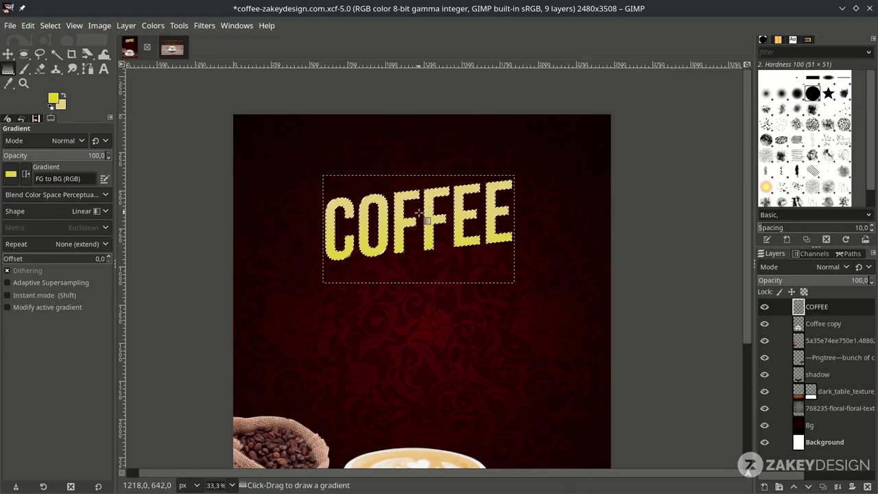
click(50, 25)
click(62, 55)
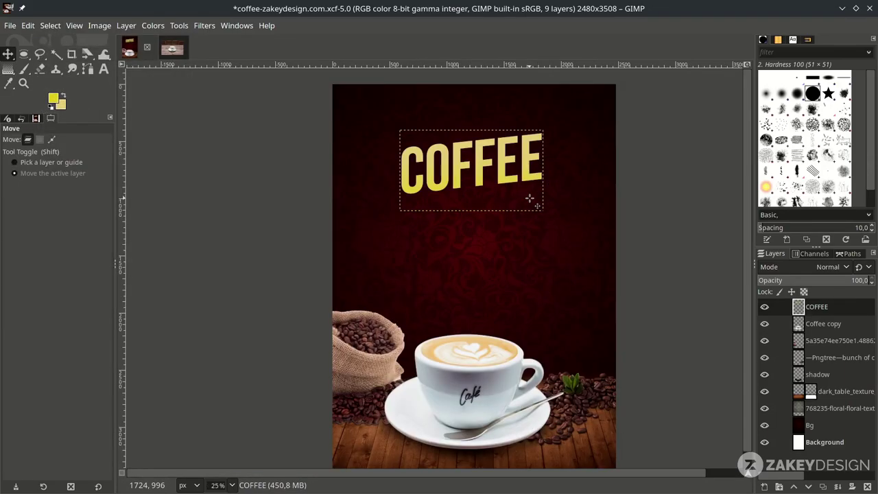
Step: Scale the COFFEE text proportionally around its centre to 1560 × 877 px and shift it slightly down the poster
key(shift+s)
drag(536, 197, 575, 237)
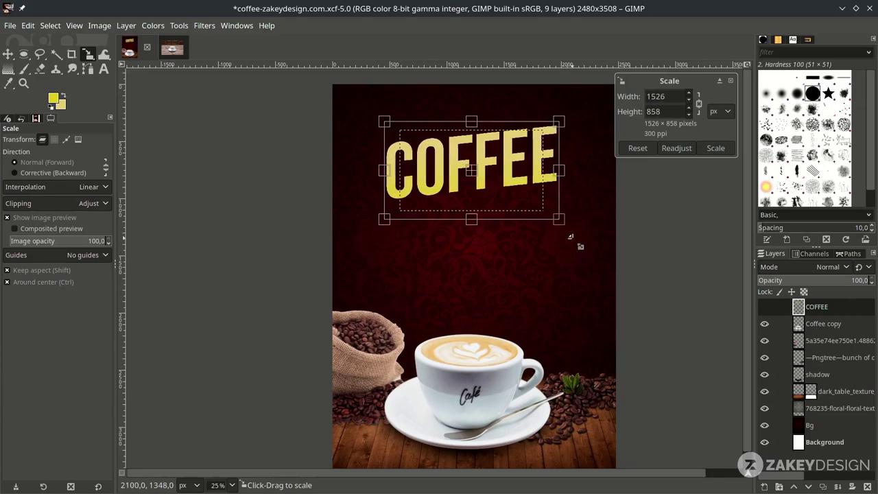
drag(483, 176, 483, 185)
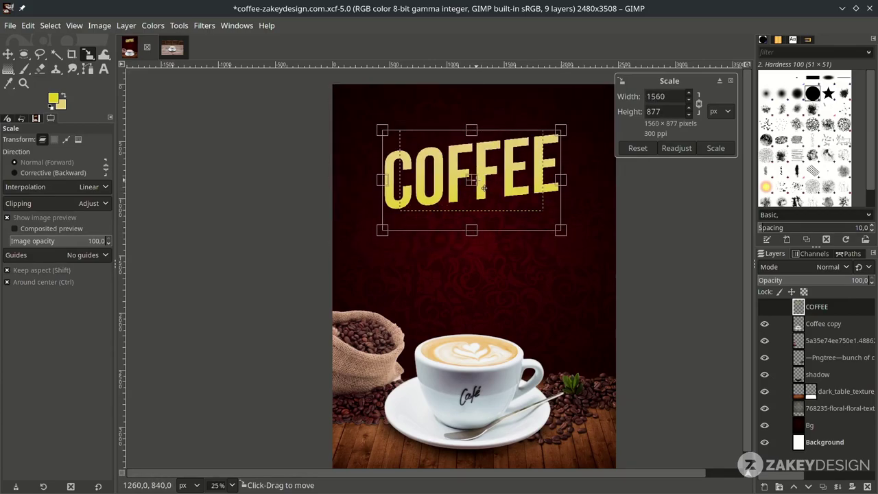
key(Return)
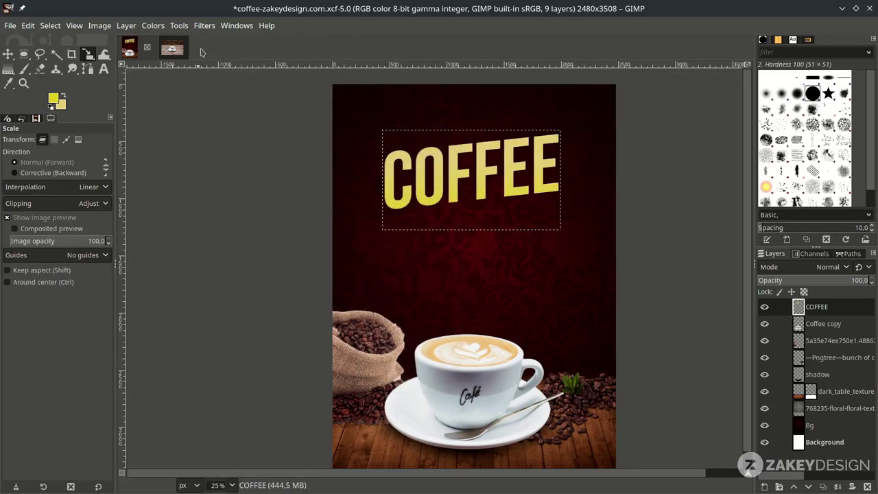
Step: Add a black drop shadow to the COFFEE text with X 19.097, Y 20, blur radius 19.35 and opacity 1.117
click(201, 26)
mouse_move(269, 147)
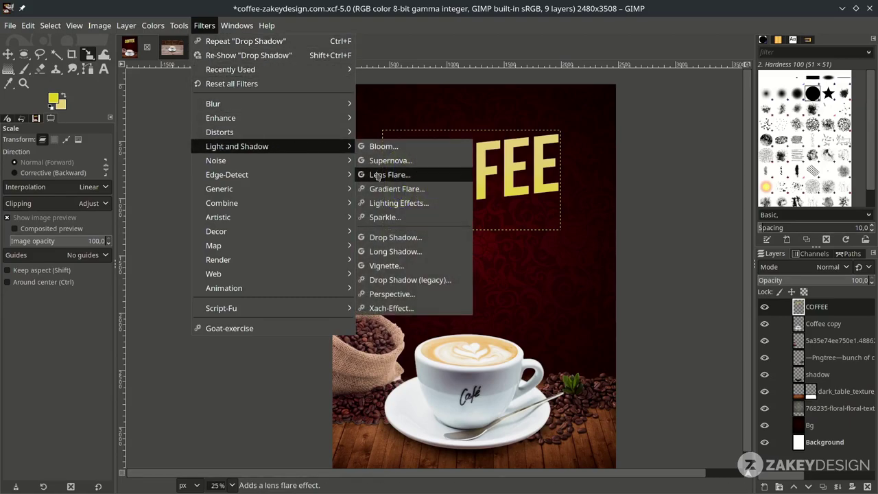
click(396, 237)
scroll(475, 203, up, 3)
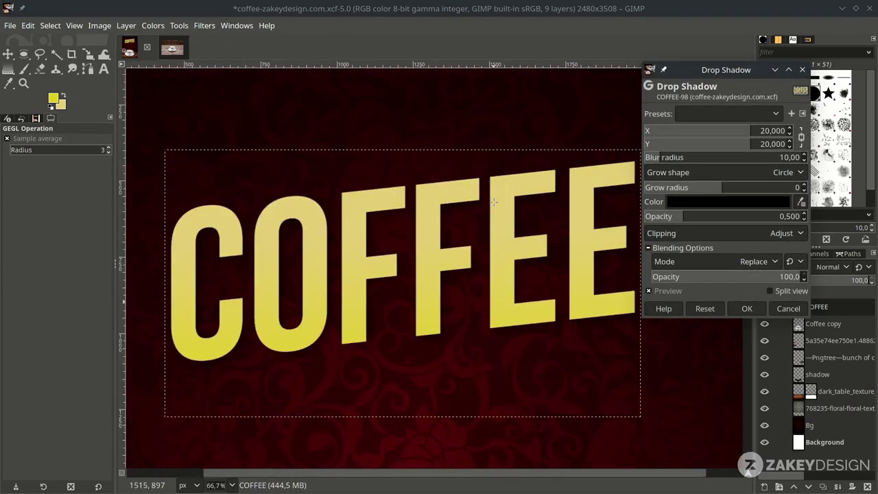
click(801, 138)
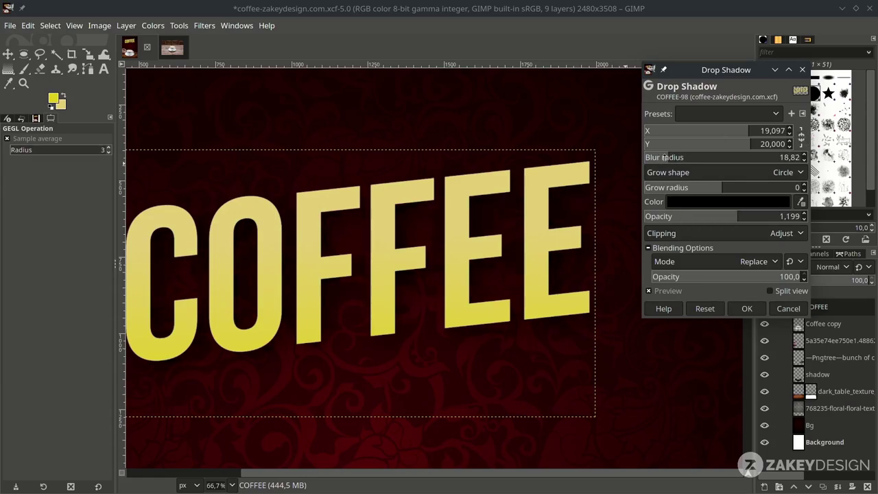
mouse_move(664, 157)
mouse_down()
mouse_move(655, 157)
mouse_move(663, 157)
mouse_up()
click(719, 217)
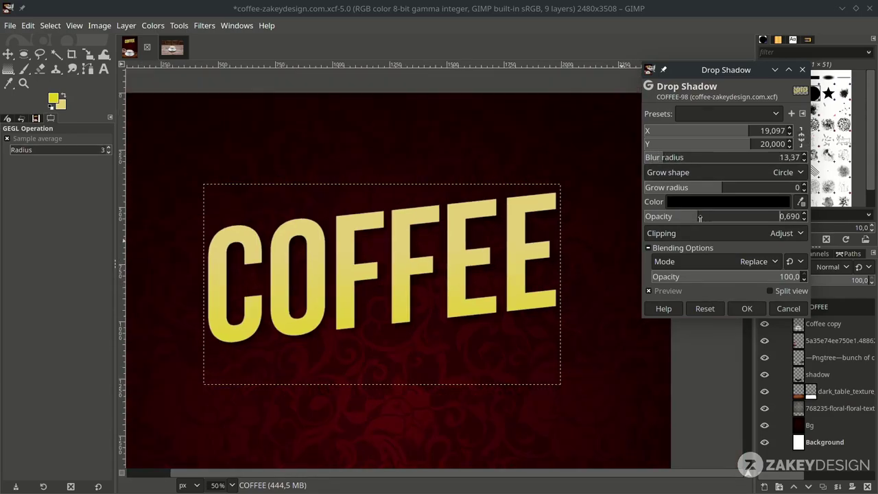
drag(700, 217, 731, 217)
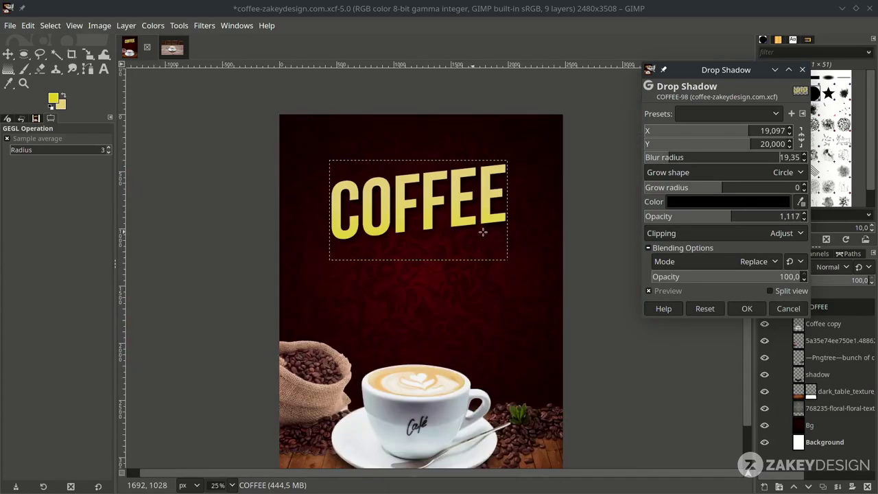
click(744, 309)
Step: Add the text ESPRESSO YOURSELF on a new layer between the COFFEE title and the cup
scroll(471, 275, down, 1)
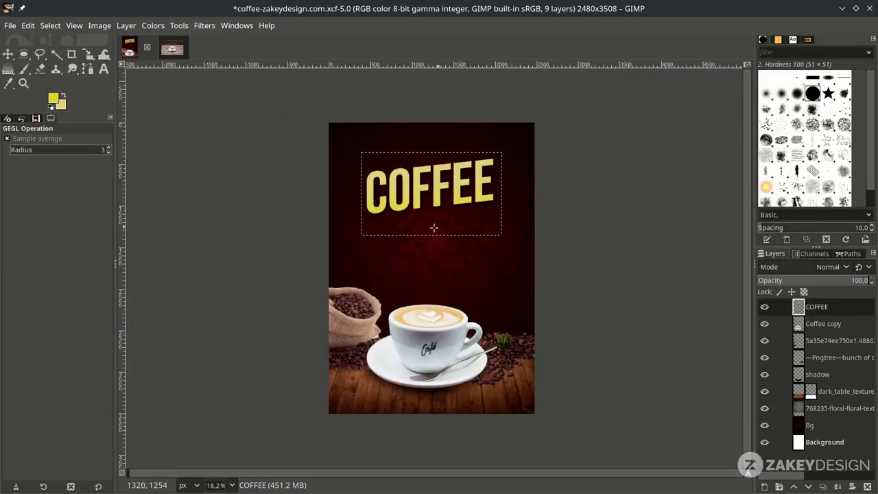
scroll(412, 246, up, 2)
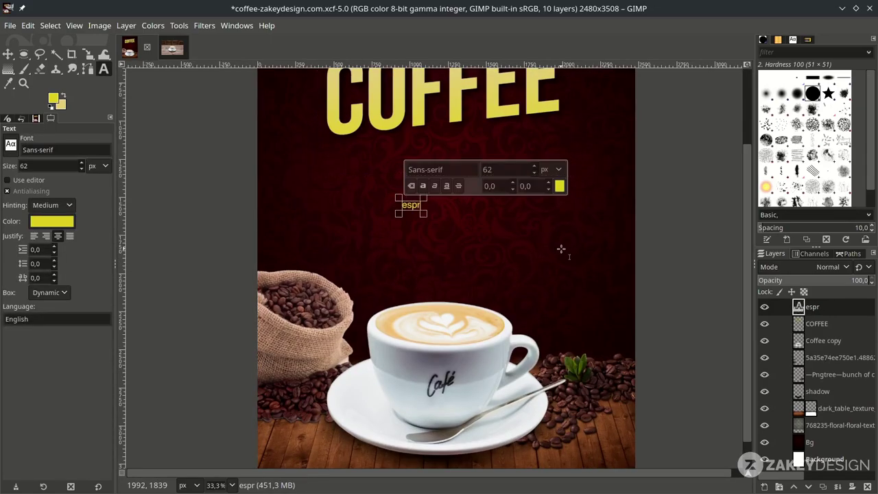
text(ESPRESSO YOUR)
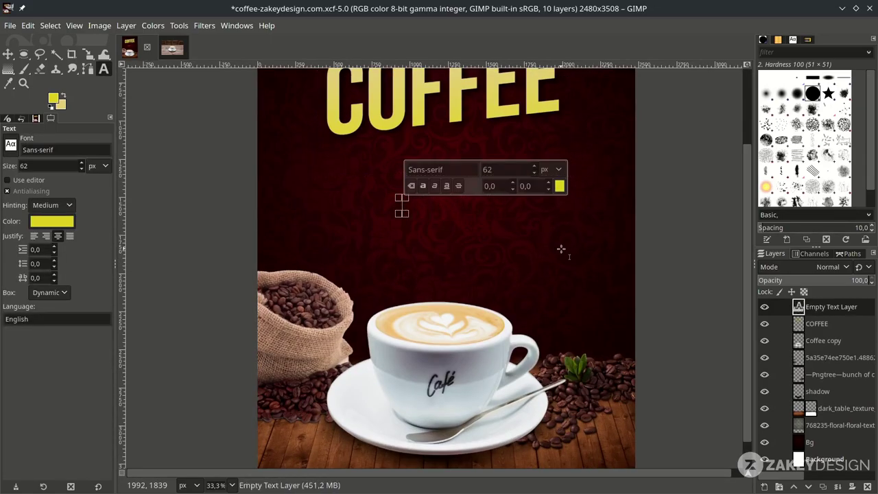
text(ESPRESSO YOURSELF)
Step: Set the ESPRESSO YOURSELF text to the Bebas Neue Bold font at 204 px
key(ctrl+a)
double_click(427, 169)
text(Bebas Neue Bold)
double_click(517, 168)
text(200)
key(Return)
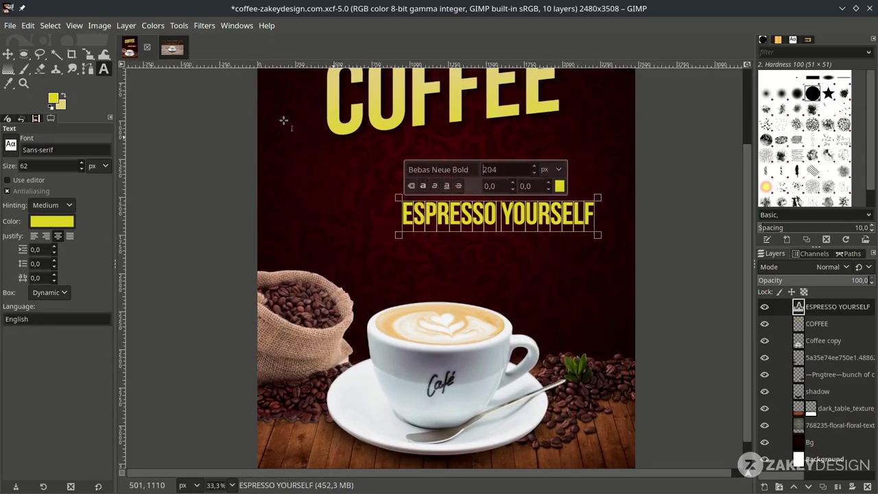
Step: Place ESPRESSO YOURSELF directly beneath the COFFEE title and shear it to match the title's upward slant
click(9, 55)
drag(461, 215, 413, 157)
right_click(88, 55)
click(135, 99)
drag(473, 161, 473, 142)
click(714, 123)
click(8, 54)
scroll(472, 233, up, 1)
drag(471, 264, 472, 252)
Step: Select the ESPRESSO YOURSELF lettering by its alpha, fill it with the same upward yellow-gold linear gradient, and clear the selection
right_click(829, 307)
click(789, 363)
scroll(269, 234, up, 1)
drag(446, 268, 448, 208)
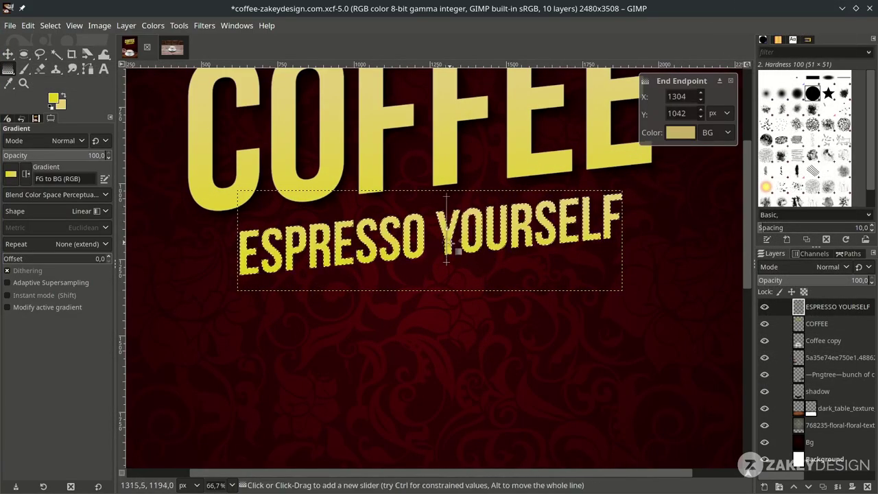
key(Return)
key(ctrl+shift+a)
Step: Add a tight drop shadow to ESPRESSO YOURSELF with blur radius 3.62, opacity 0.895 and X and Y offsets below 20
scroll(447, 210, down, 2)
scroll(353, 208, up, 2)
click(203, 25)
mouse_move(317, 147)
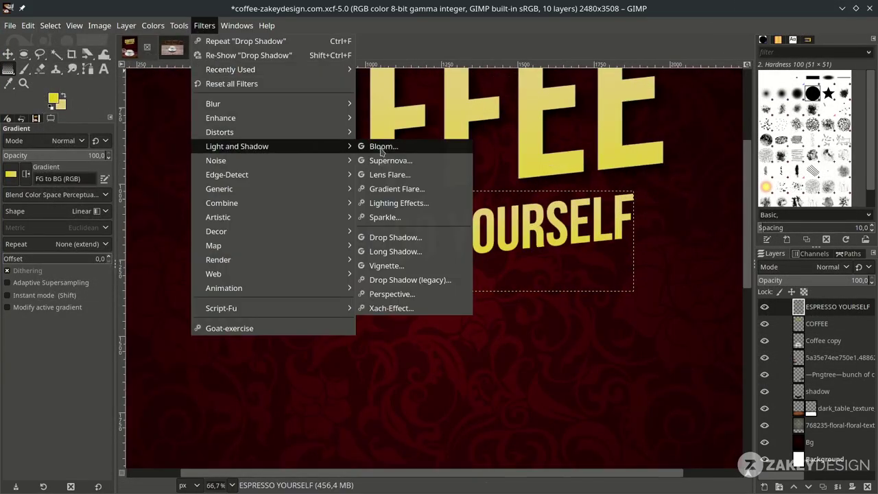
click(402, 234)
scroll(437, 256, up, 1)
drag(680, 213, 716, 216)
click(732, 135)
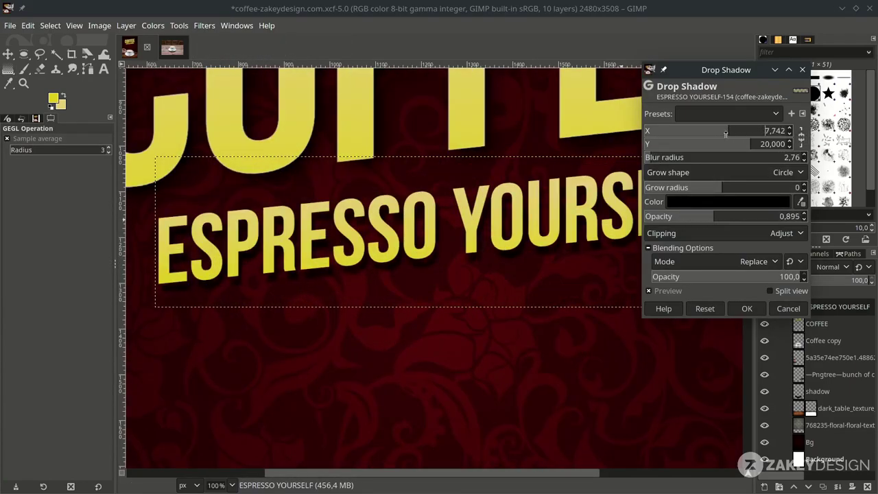
scroll(465, 216, down, 3)
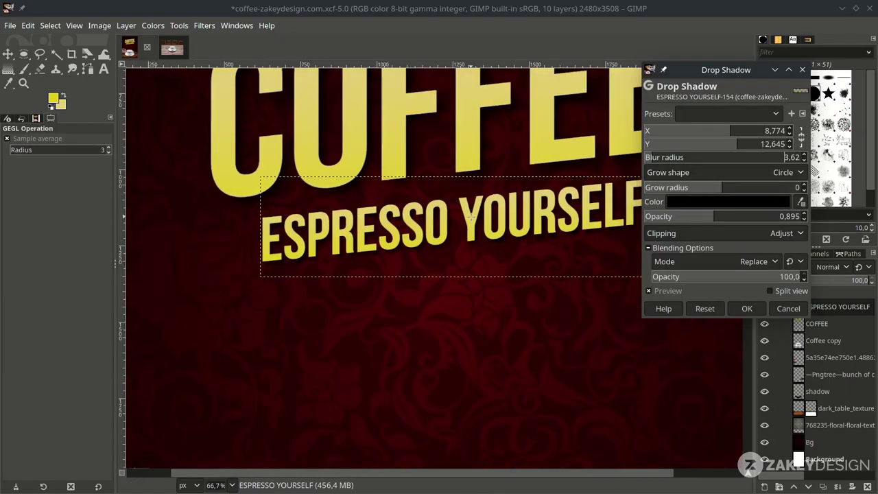
scroll(486, 236, up, 3)
click(735, 131)
click(741, 144)
scroll(544, 279, down, 3)
click(747, 309)
Step: Save the project and add the text Zakey Cafe above the COFFEE title, on a new layer over the Coffee copy layer
click(824, 341)
key(ctrl+s)
key(t)
click(448, 130)
scroll(454, 131, up, 2)
text(zA)
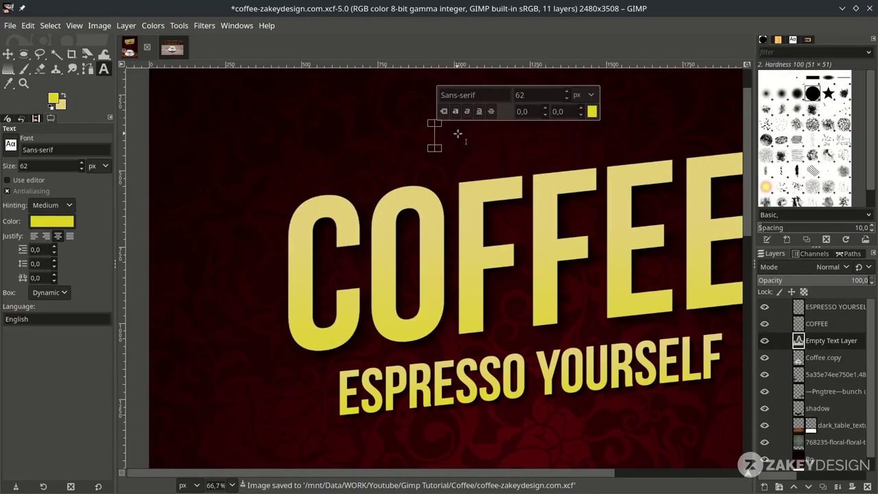
text(Zakey Cafe)
Step: Set the Zakey Cafe text to the Alex Brush font at 170 px
key(ctrl+a)
triple_click(472, 96)
text(Alex)
click(468, 110)
scroll(483, 152, down, 2)
double_click(484, 108)
text(150)
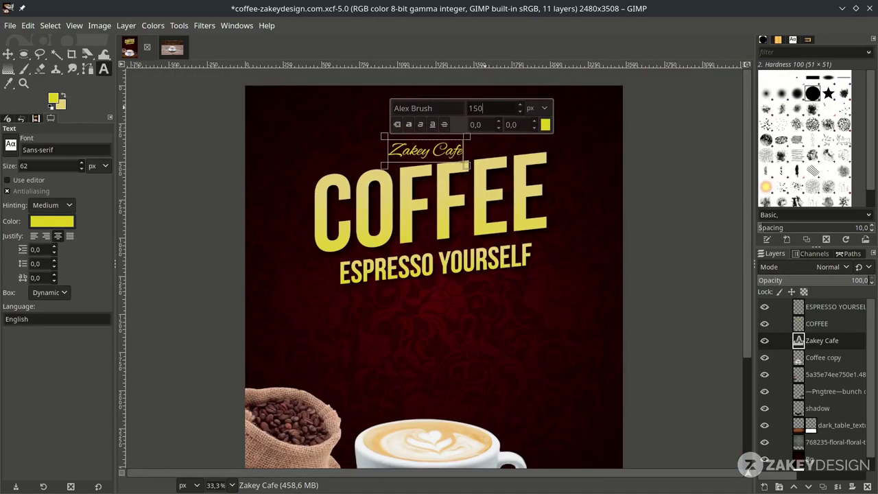
double_click(490, 110)
text(170m)
Step: Shear the Zakey Cafe lettering so it slants upward along the COFFEE title, and position it just above the title
drag(483, 153, 461, 141)
key(shift+h)
click(714, 124)
key(m)
scroll(461, 171, up, 1)
right_click(88, 55)
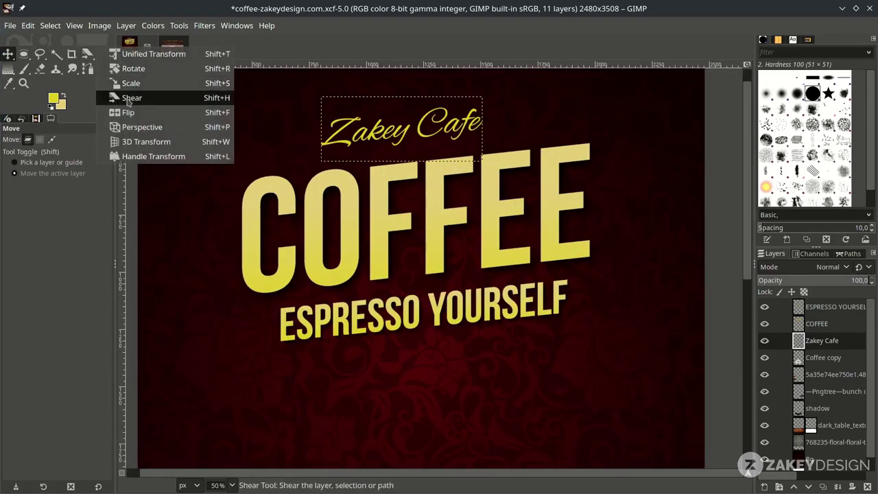
click(122, 98)
key(m)
Step: Select the Zakey Cafe lettering by its alpha, fill it with the vertical yellow-gold linear gradient, and clear the selection
right_click(817, 341)
click(798, 365)
key(g)
drag(405, 104, 405, 152)
key(Return)
click(50, 26)
Step: Add a tight drop shadow to Zakey Cafe with X 6.194, Y 10.839, opacity 1.070 and a blur radius below 6
click(204, 25)
click(394, 145)
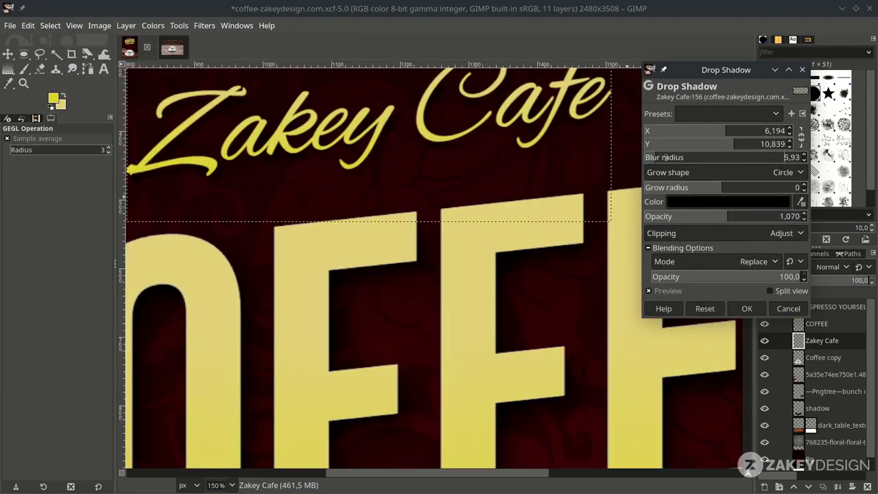
drag(656, 157, 648, 158)
scroll(467, 204, down, 4)
click(747, 308)
Step: Save the project and add the text CAPUCCINO - ESPRESSO - LATTE on the wood below the saucer, above the ESPRESSO YOURSELF layer
click(841, 426)
scroll(556, 309, down, 1)
key(ctrl+s)
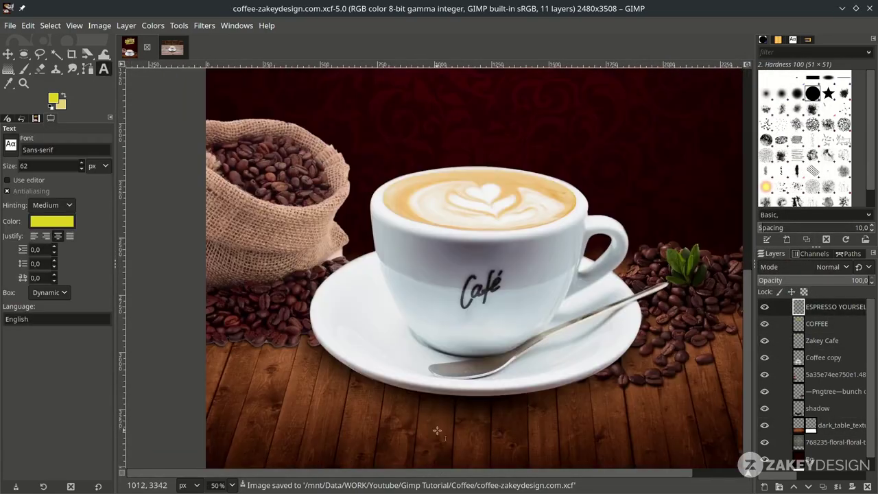
click(423, 433)
text(CAPUCCINO - ESPRESSO - LATTE)
Step: Set the CAPUCCINO - ESPRESSO - LATTE text to Bebas Neue Bold at 120 px and center it beneath the saucer
key(ctrl+a)
triple_click(478, 396)
text(Bebas Neue)
click(480, 425)
double_click(508, 397)
text(100)
key(Return)
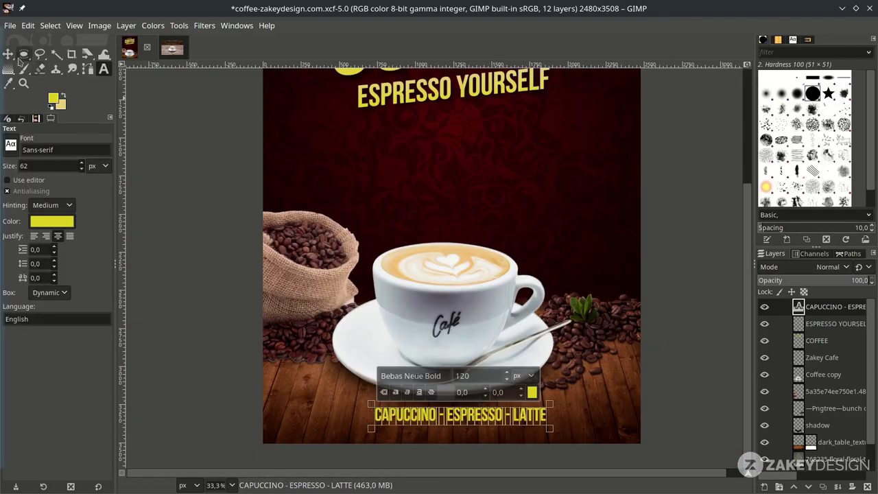
key(m)
drag(478, 422, 474, 422)
Step: Select the CAPUCCINO - ESPRESSO - LATTE lettering by its alpha, fill it with the upward yellow-gold linear gradient, and clear the selection
right_click(833, 307)
click(789, 426)
key(g)
scroll(508, 398, up, 2)
drag(508, 362, 508, 411)
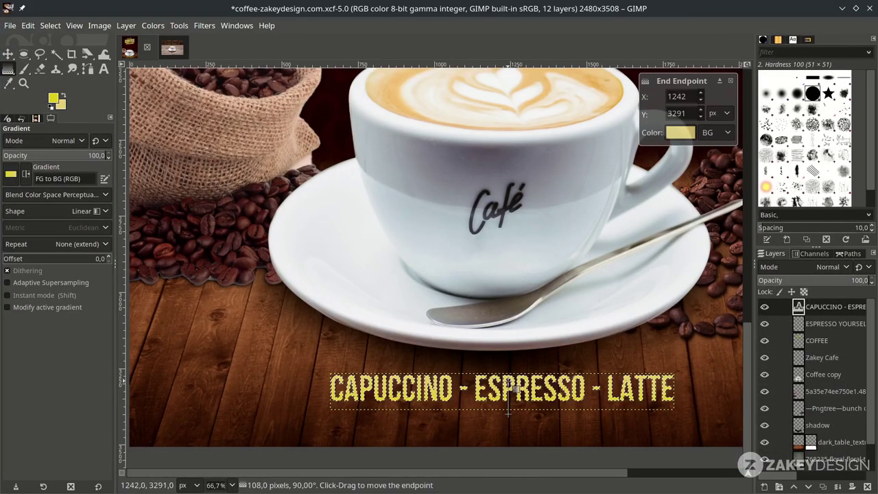
drag(508, 381, 509, 364)
drag(509, 414, 508, 402)
key(Return)
key(ctrl+shift+a)
Step: Add a drop shadow to CAPUCCINO - ESPRESSO - LATTE with opacity 1.146 and X and Y offsets below 20
scroll(509, 402, right, 2)
click(204, 26)
mouse_move(250, 147)
click(394, 233)
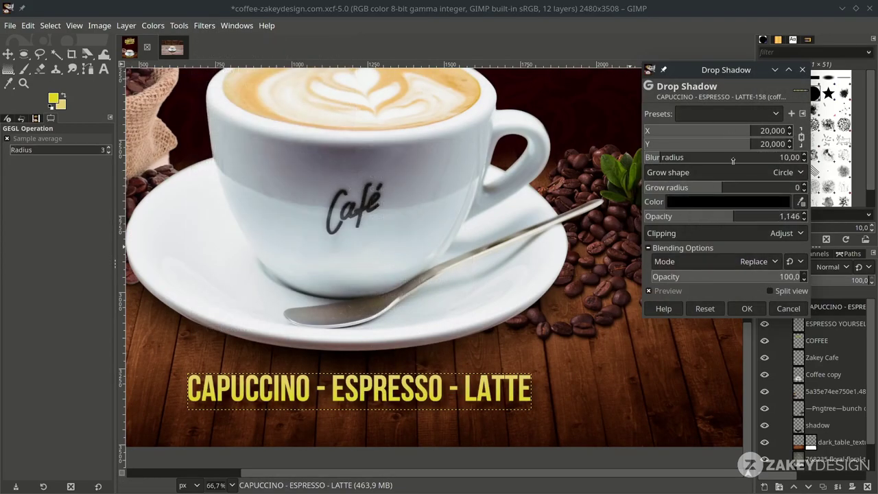
mouse_move(717, 130)
mouse_down()
mouse_move(695, 130)
mouse_move(726, 131)
mouse_up()
key(2)
drag(745, 144, 733, 143)
scroll(482, 294, down, 4)
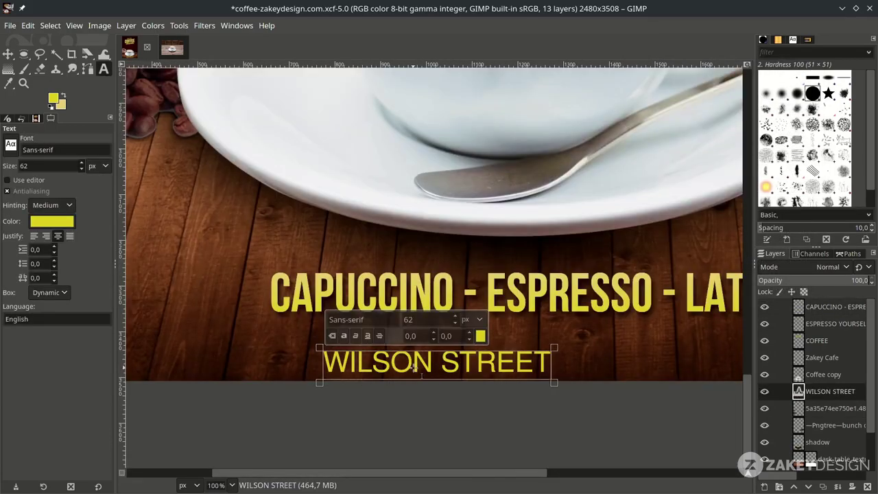
Step: Enter the cafe's street address and phone number below CAPUCCINO - ESPRESSO - LATTE and restyle the line in the same condensed lettering
text(793 SOUTH, CALL US : 62)
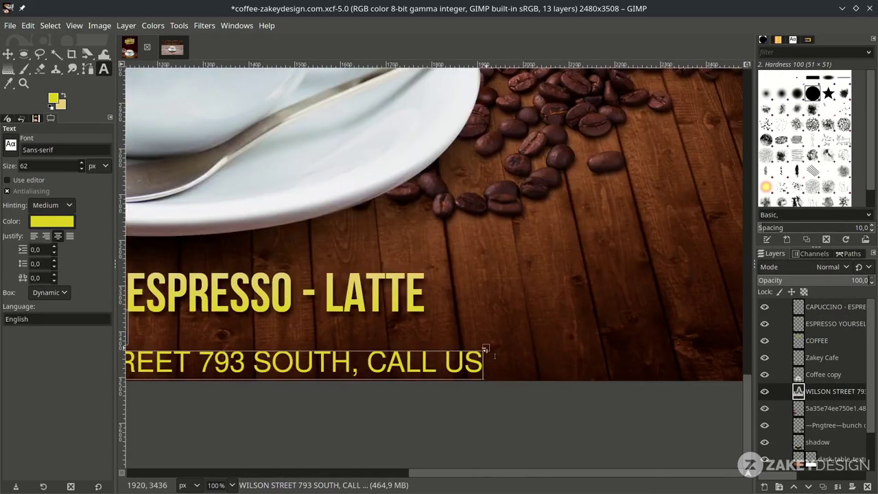
text(93-)
text(7217)
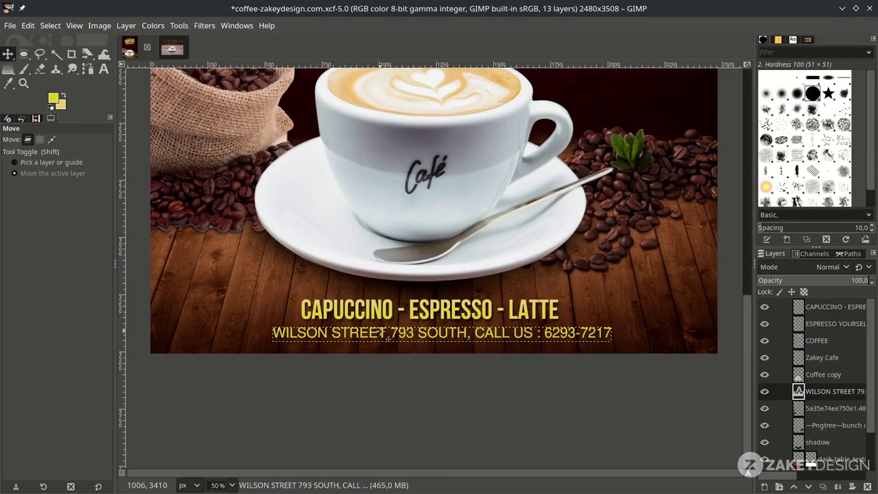
key(Escape)
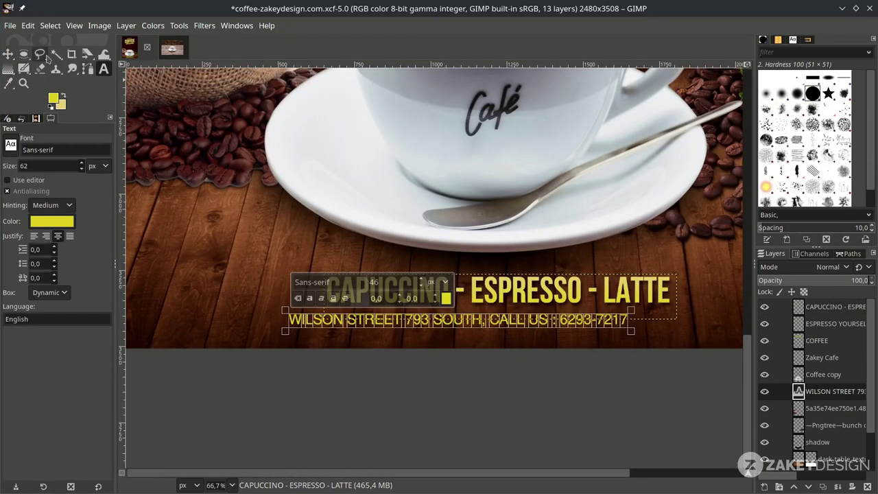
key(ctrl+a)
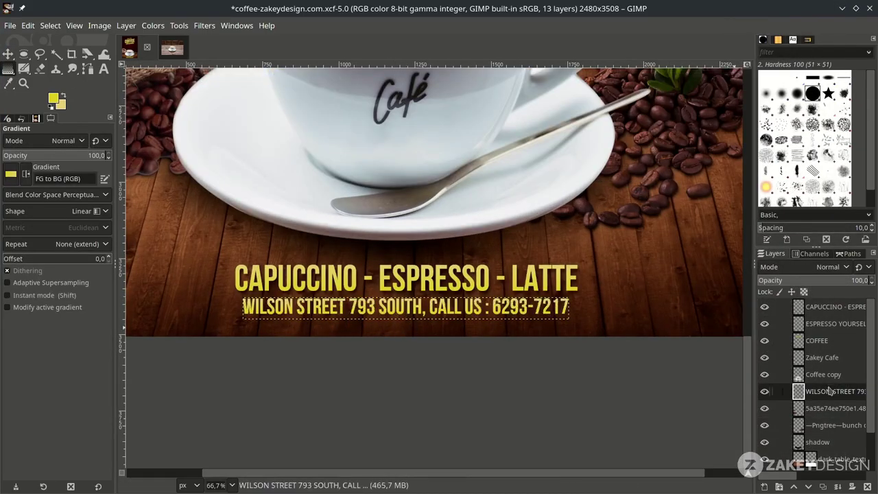
Step: Add a drop shadow to the address line with raised opacity and X and Y offsets below 20, and save the project
click(203, 25)
click(392, 235)
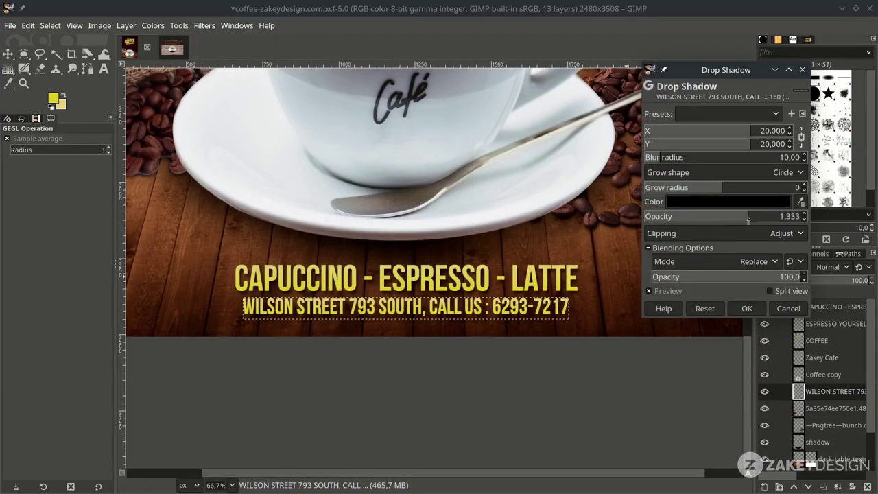
click(745, 131)
drag(741, 145, 735, 144)
drag(737, 131, 727, 131)
click(722, 144)
click(760, 218)
key(ctrl+s)
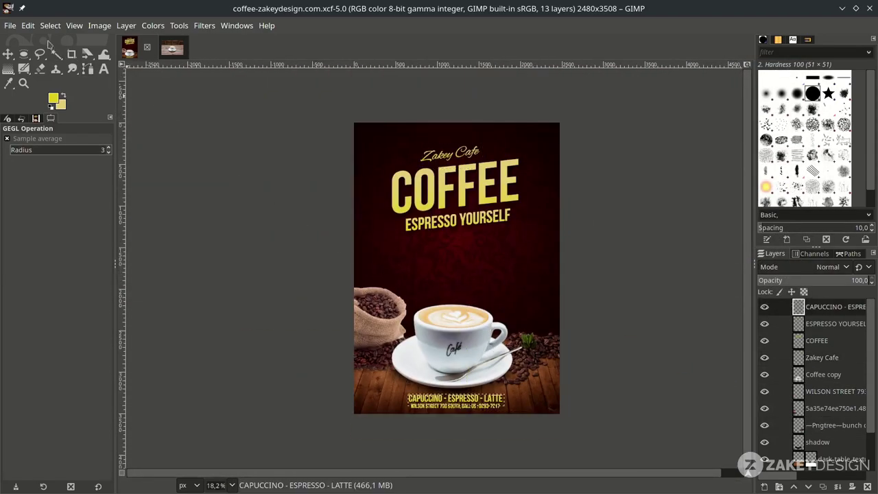
Step: Import the high_quality_lens_flares_in_png_05 image as a layer above CAPUCCINO - ESPRESSO - LATTE, keeping its embedded color profile
click(11, 26)
click(41, 81)
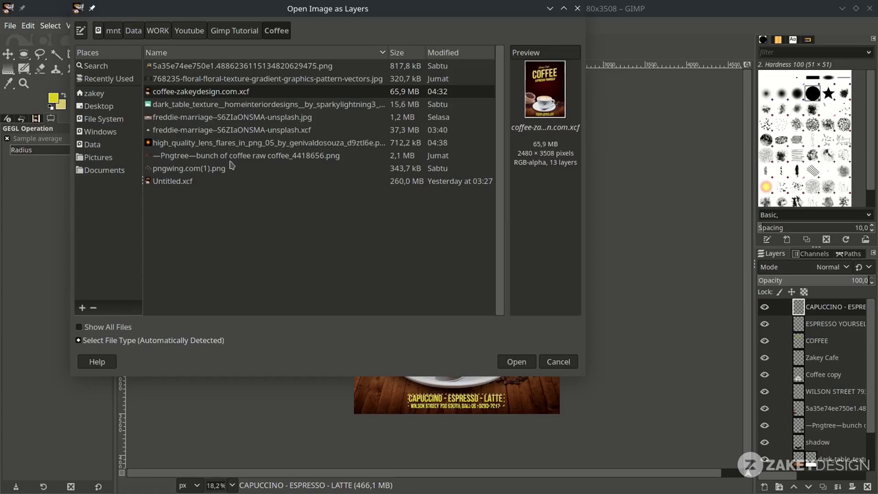
double_click(233, 143)
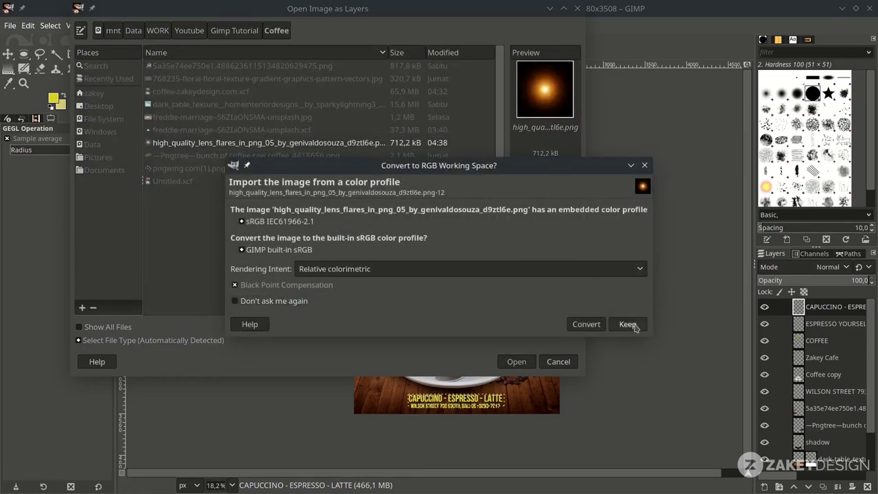
click(616, 330)
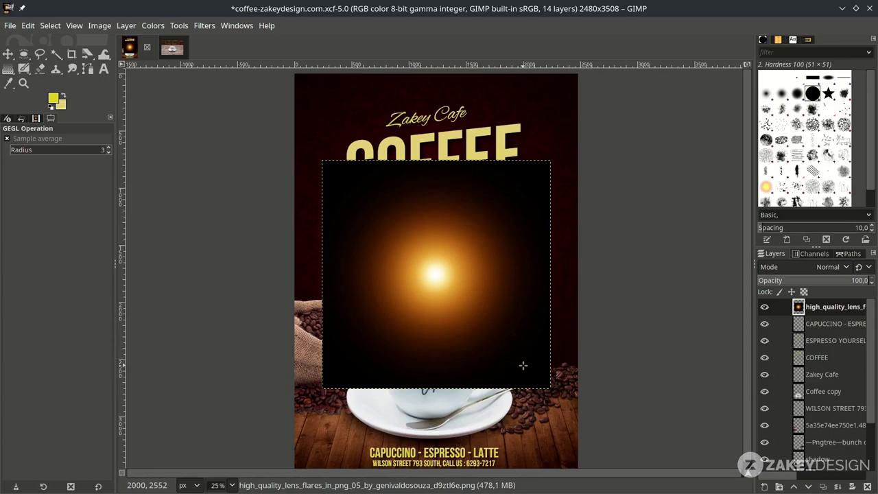
Step: Scale the lens flare down to 796 × 796 px and place it over the end of the COFFEE title
key(shift+s)
drag(530, 384, 483, 336)
drag(436, 274, 509, 148)
scroll(539, 184, up, 2)
scroll(593, 268, up, 2)
drag(616, 350, 539, 271)
key(Return)
key(minus)
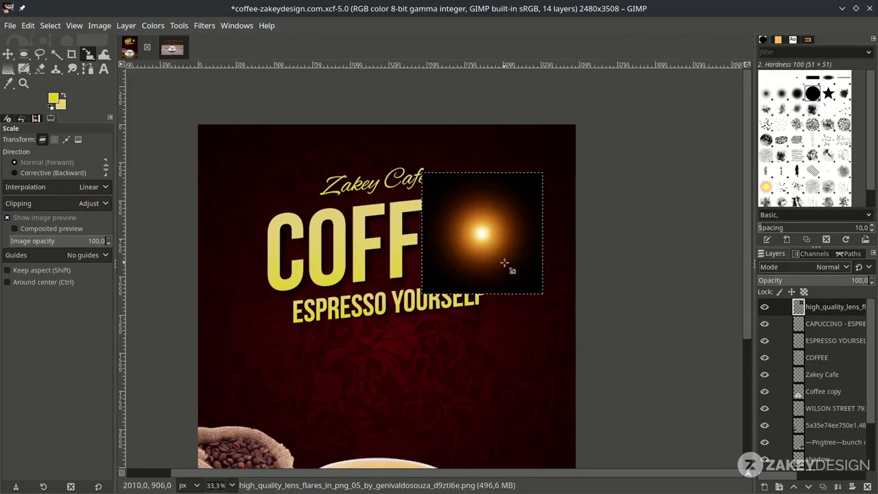
Step: Set the lens flare layer's blend mode to Screen
click(830, 267)
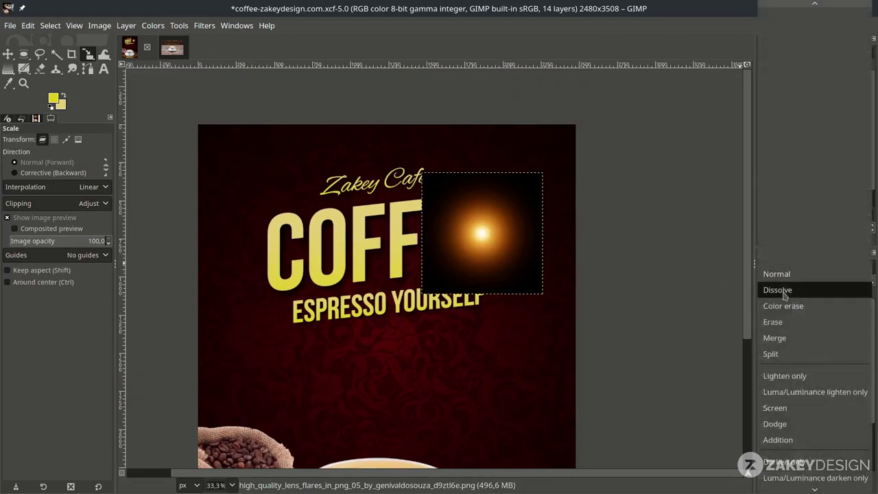
click(789, 405)
key(shift+2)
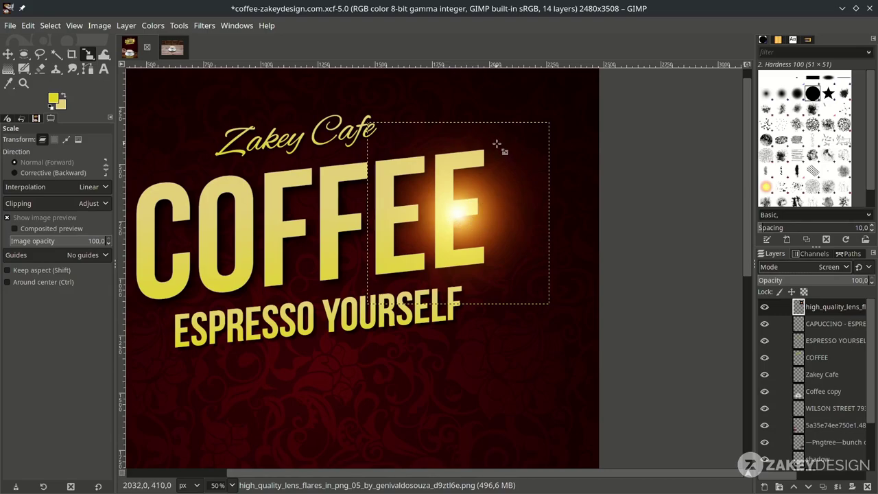
drag(500, 248, 494, 222)
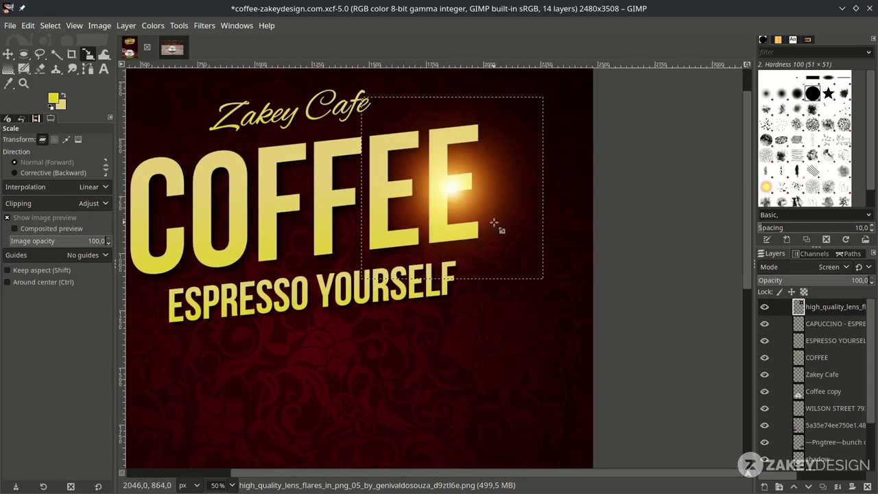
Step: Squash the lens flare vertically into a thin horizontal streak across the last E of COFFEE
click(496, 221)
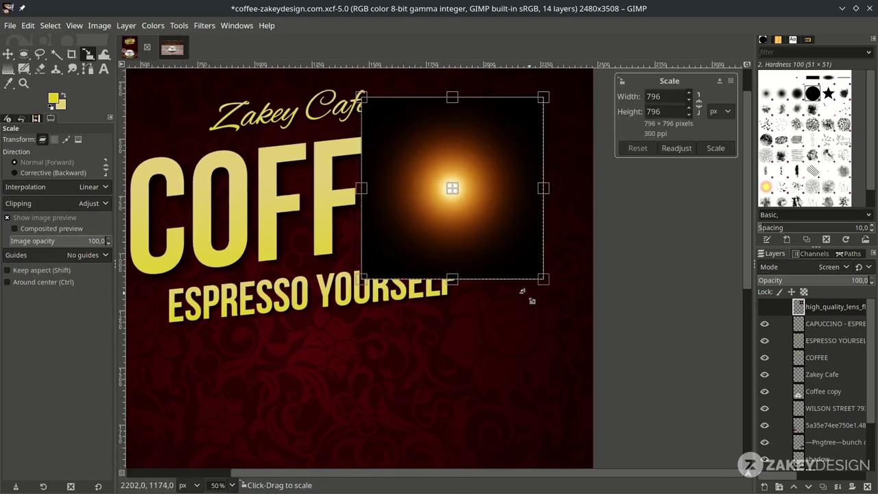
drag(454, 280, 471, 179)
key(Return)
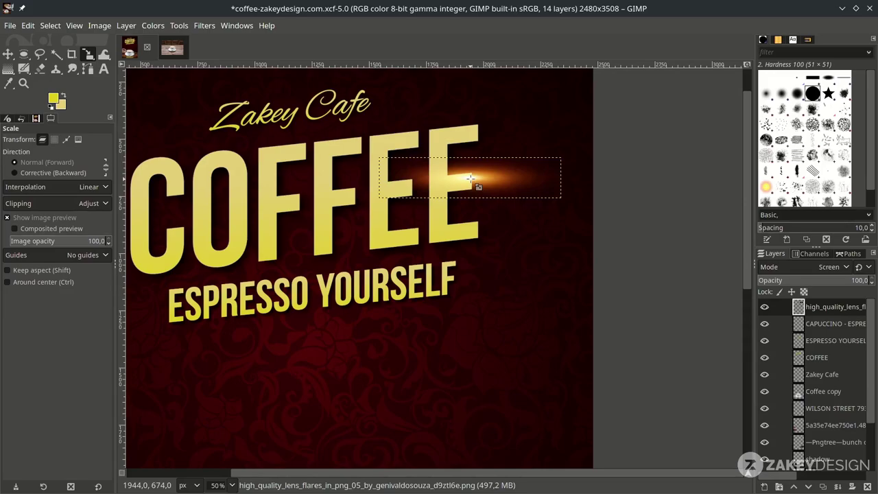
Step: Rotate the lens flare streak by -5.82 degrees to follow the title's slant and nudge it onto the last E
key(shift+r)
drag(527, 178, 537, 171)
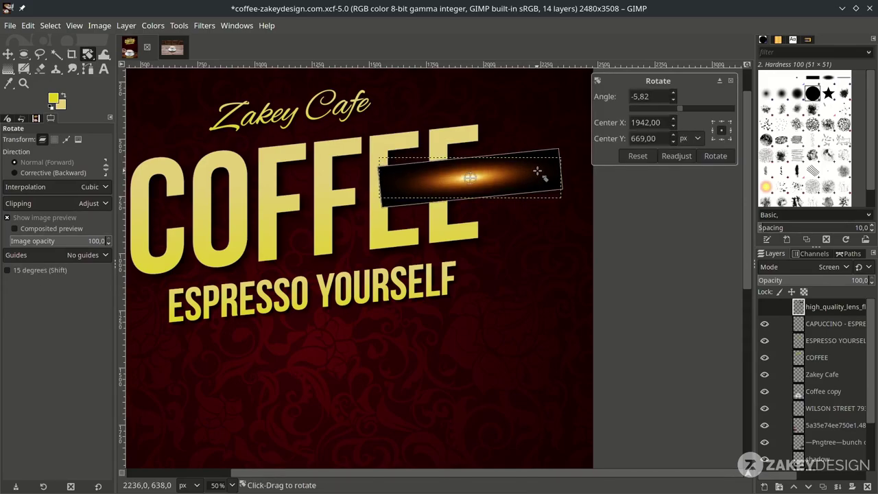
key(Return)
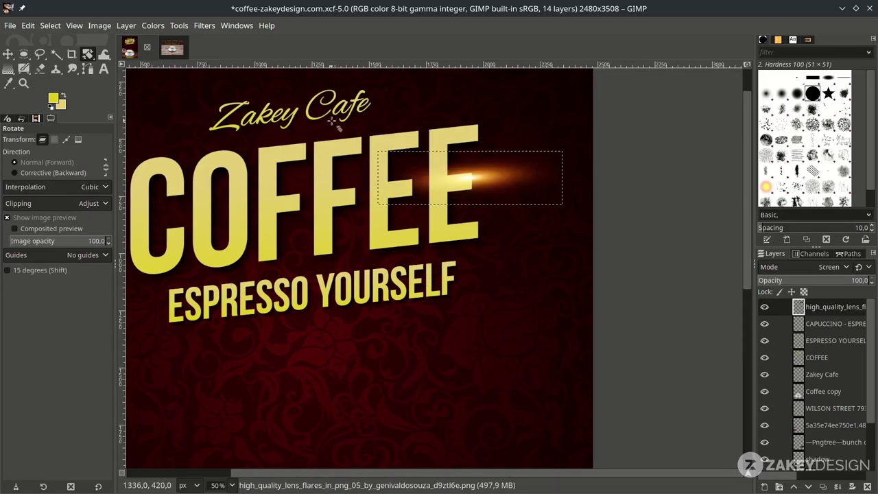
key(space)
key(m)
drag(626, 179, 621, 177)
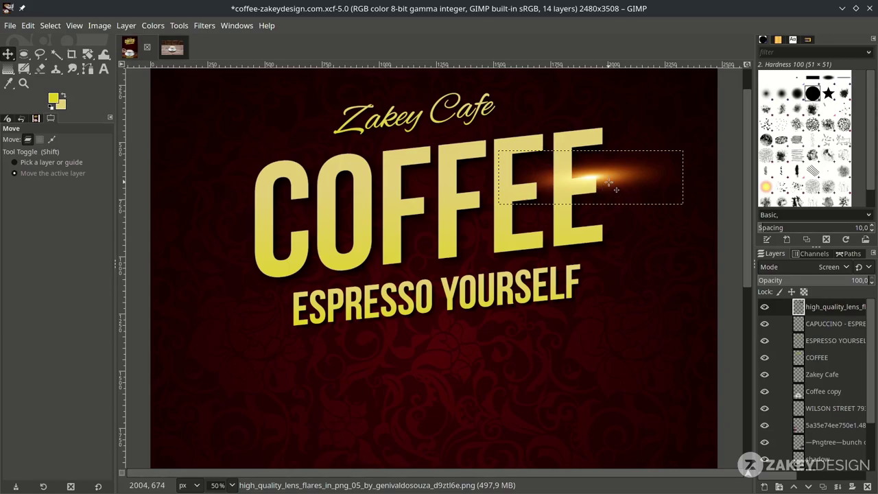
Step: Create a transparent 2480 × 3508 px layer named overlay directly above the CAPUCCINO - ESPRESSO - LATTE layer
click(822, 323)
click(765, 487)
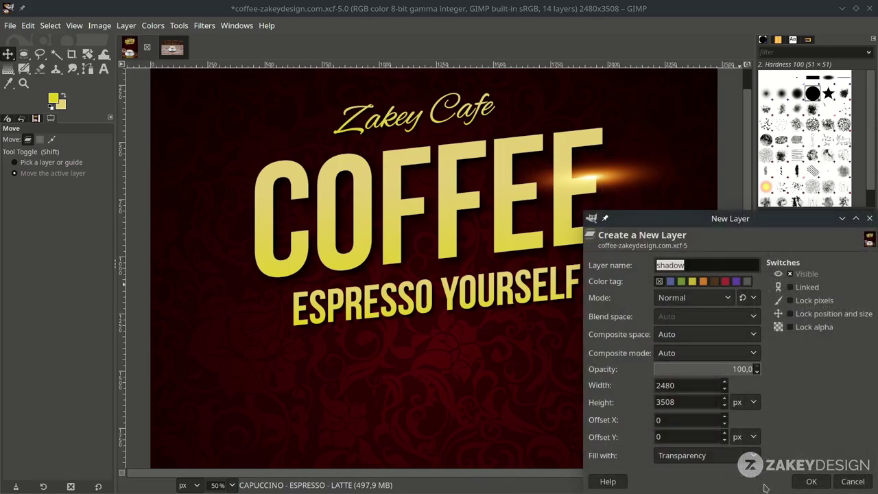
key(Return)
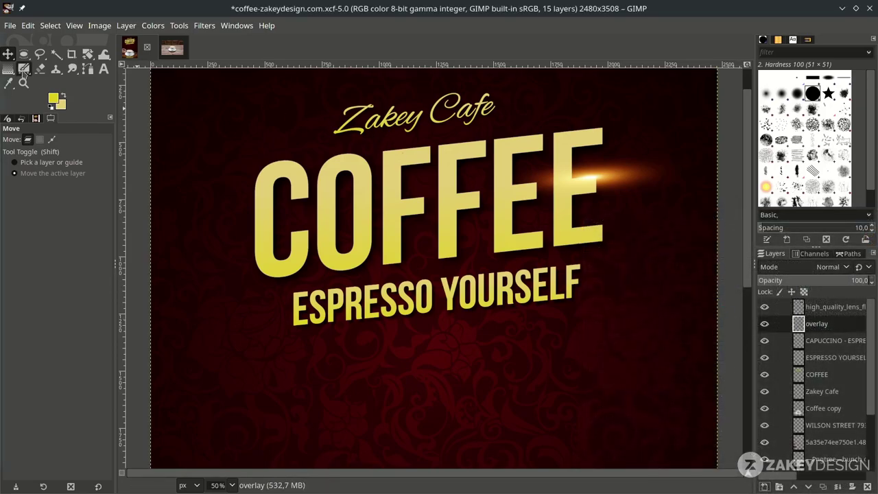
Step: Choose the Paintbrush and set the foreground color to bright yellow ffec2c
mouse_move(23, 71)
click(65, 67)
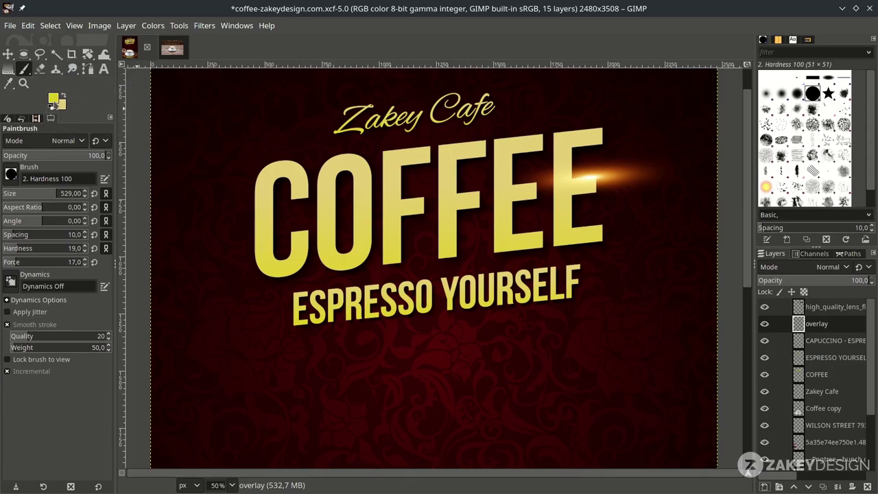
click(53, 100)
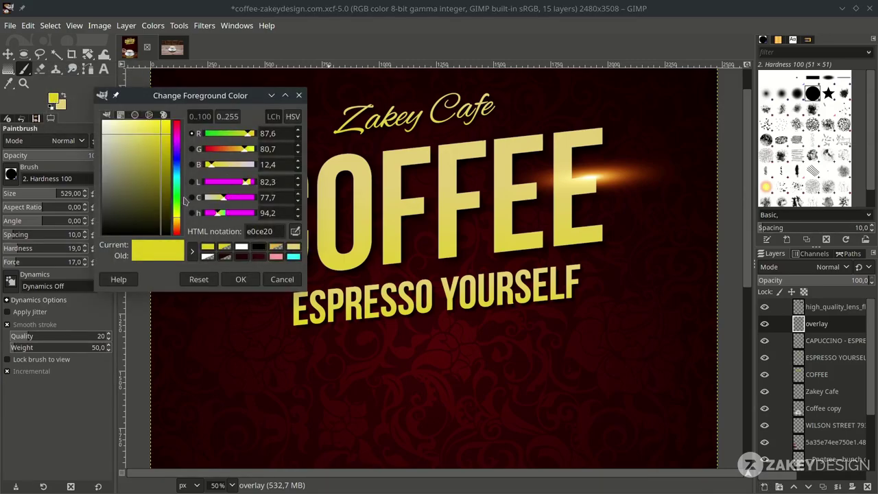
drag(163, 131, 159, 122)
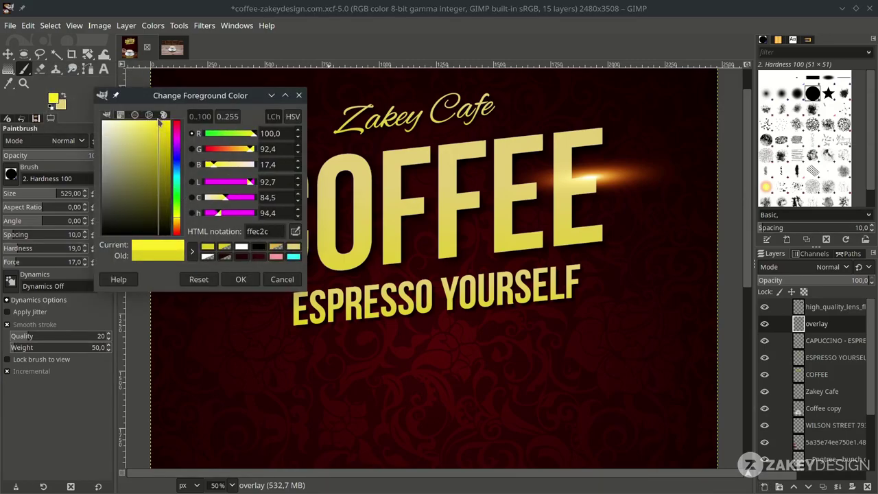
click(241, 279)
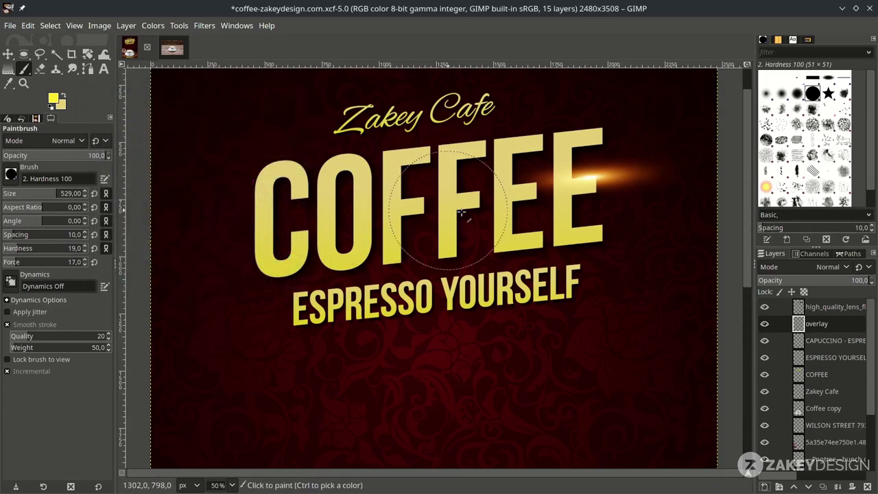
Step: Paint a soft yellow glow over the last E of COFFEE with the 529 px brush and set the layer's mode to Overlay
scroll(577, 186, up, 1)
scroll(577, 186, up, 1)
scroll(596, 203, down, 3)
scroll(589, 176, right, 1)
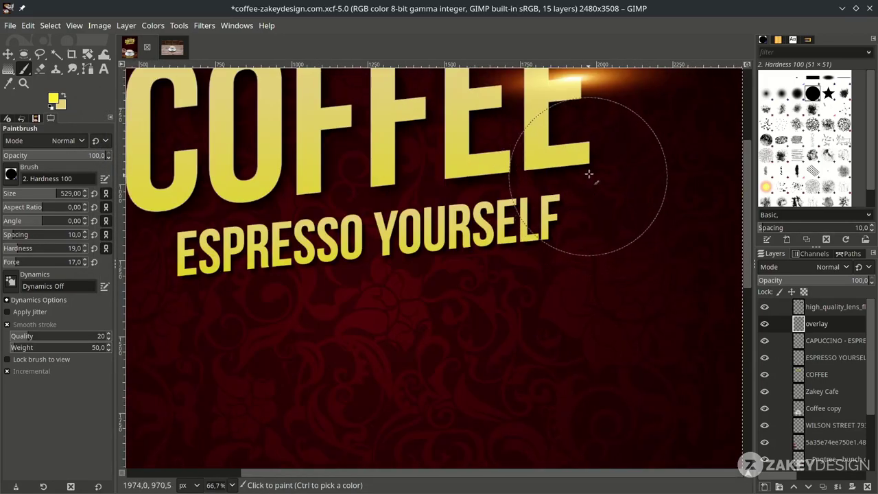
scroll(589, 176, up, 2)
click(574, 180)
drag(555, 181, 544, 194)
click(542, 198)
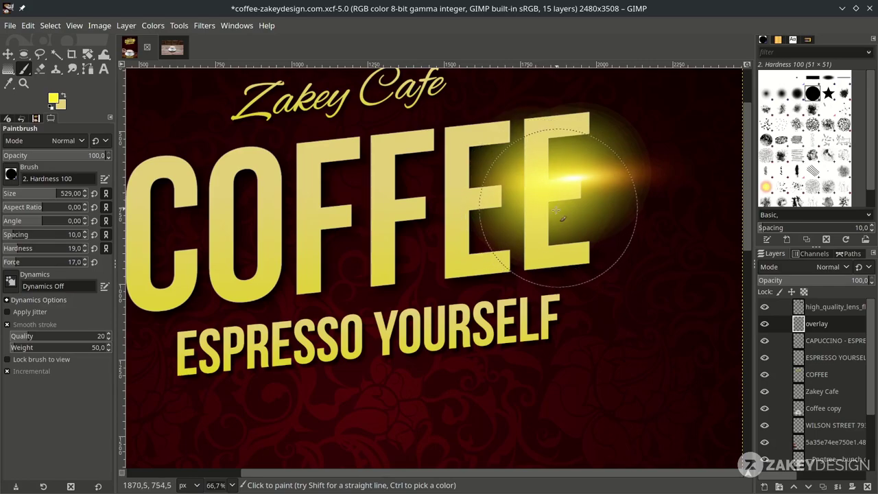
click(806, 271)
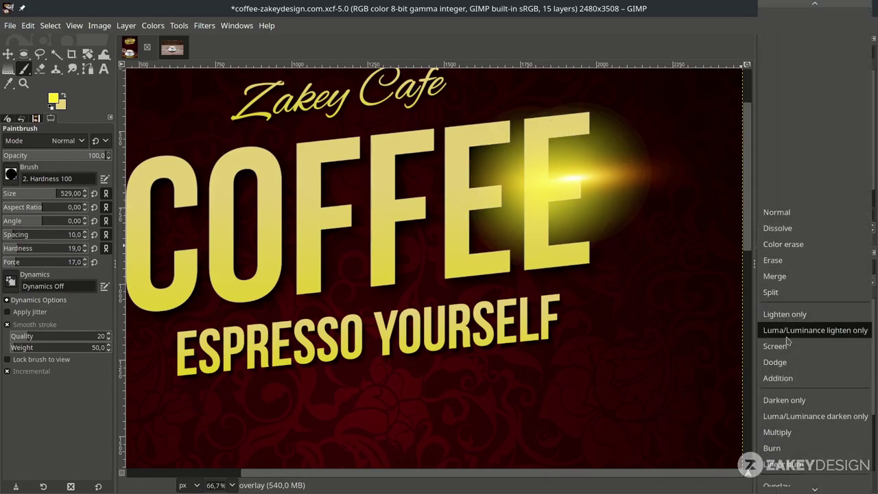
click(777, 479)
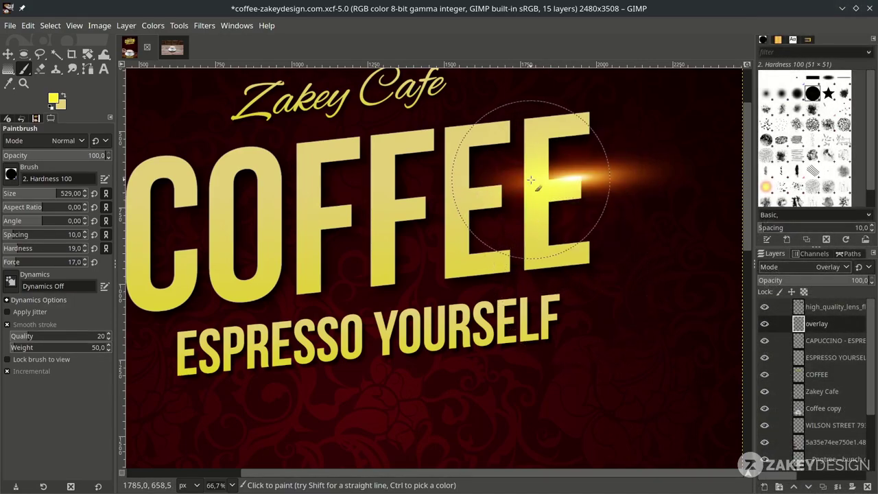
Step: Check the glow on the COFFEE title and save the poster file
scroll(522, 124, up, 3)
scroll(553, 234, down, 3)
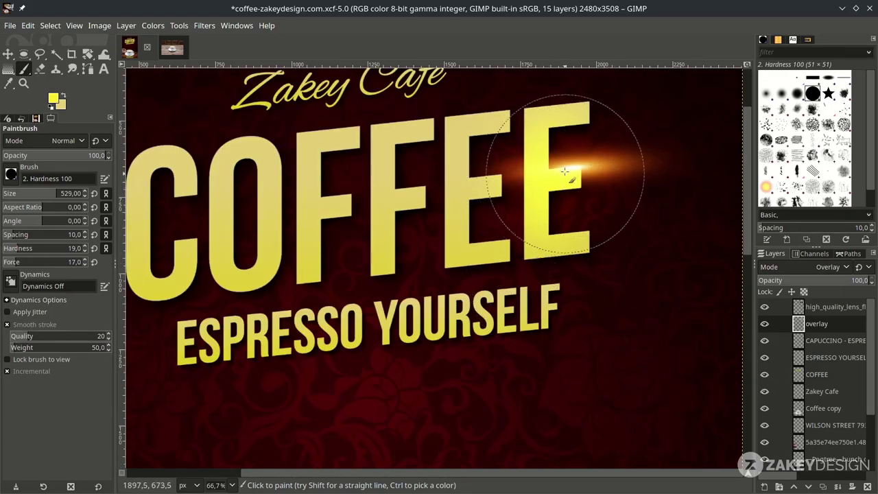
scroll(536, 185, left, 1)
scroll(491, 211, down, 4)
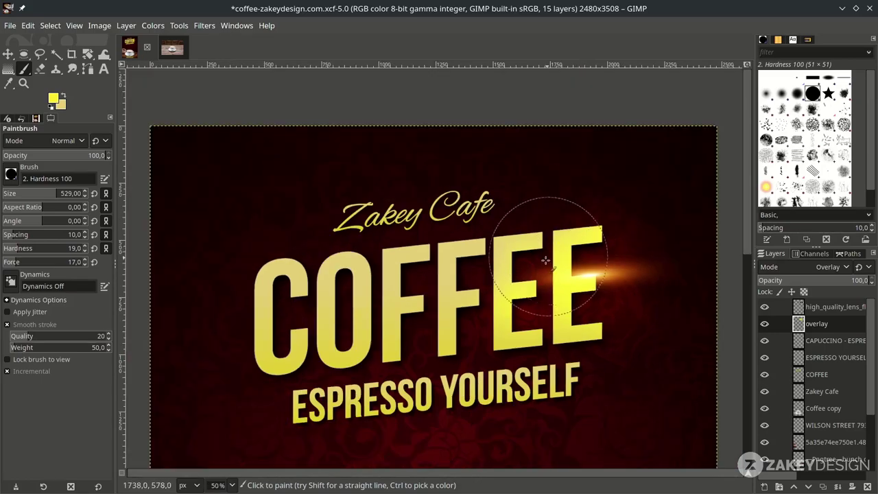
key(ctrl+s)
key(m)
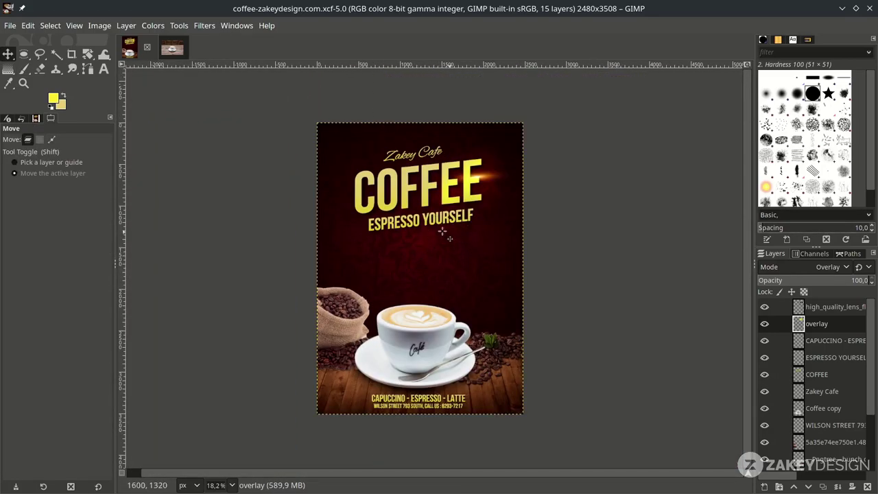
Step: Open pngwing.com(1).png as a new layer in the poster
click(10, 26)
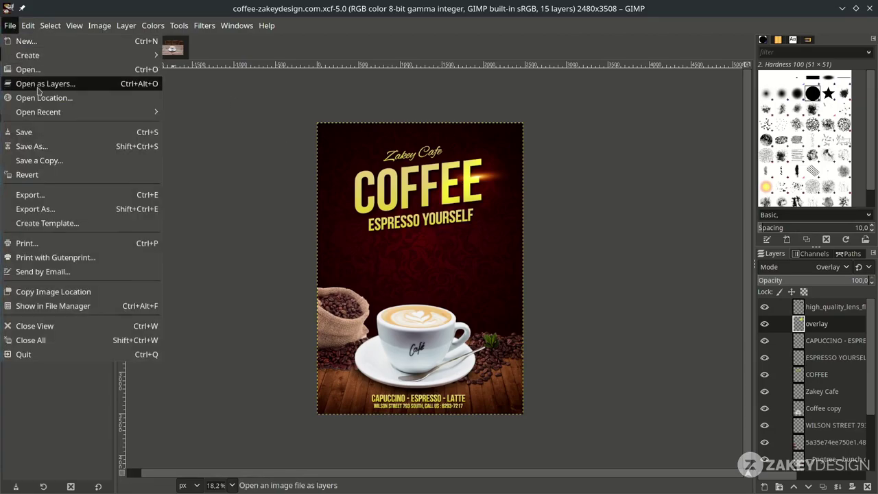
click(42, 83)
click(240, 132)
click(235, 156)
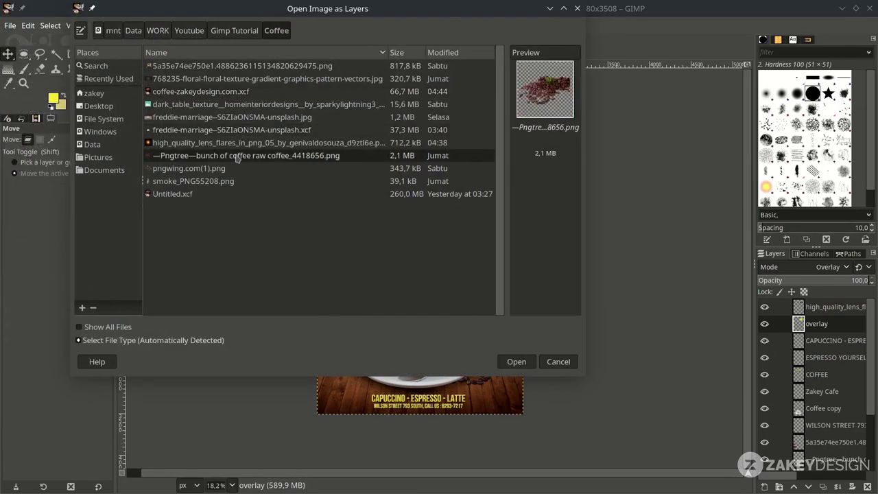
click(233, 170)
double_click(234, 170)
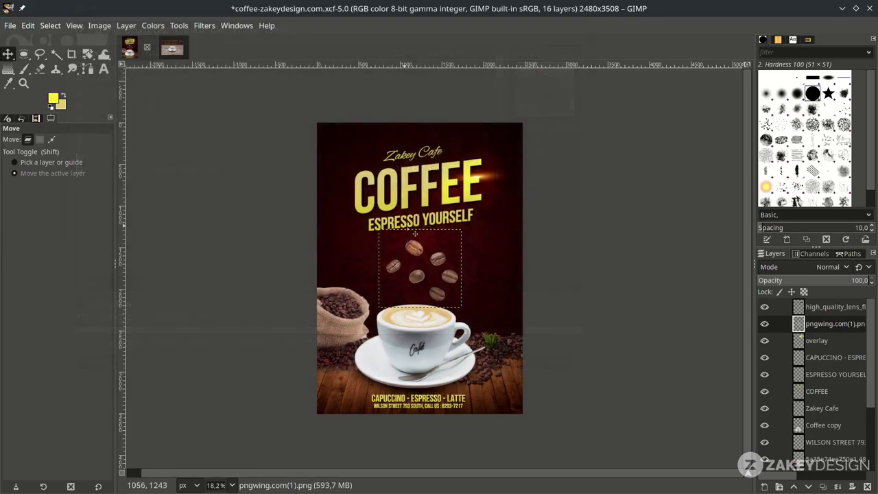
Step: Select the topmost loose bean with a 316 × 306 px rectangle and float it onto its own layer
scroll(415, 278, up, 2)
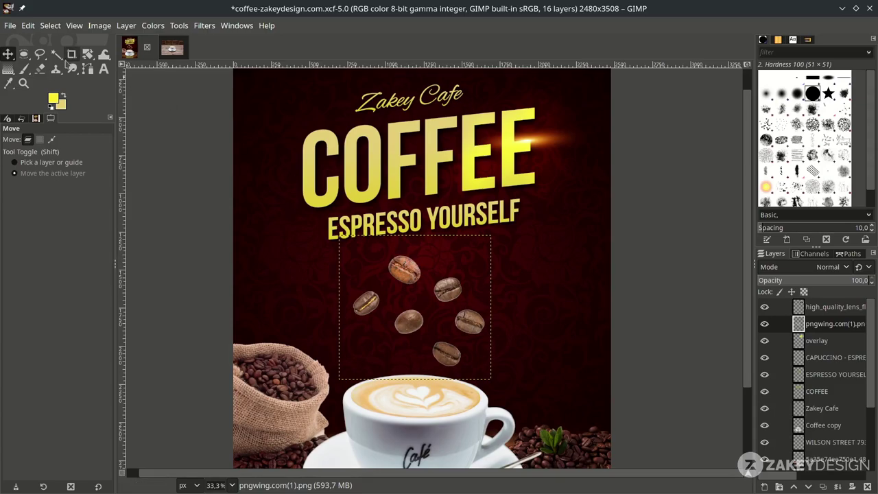
click(23, 54)
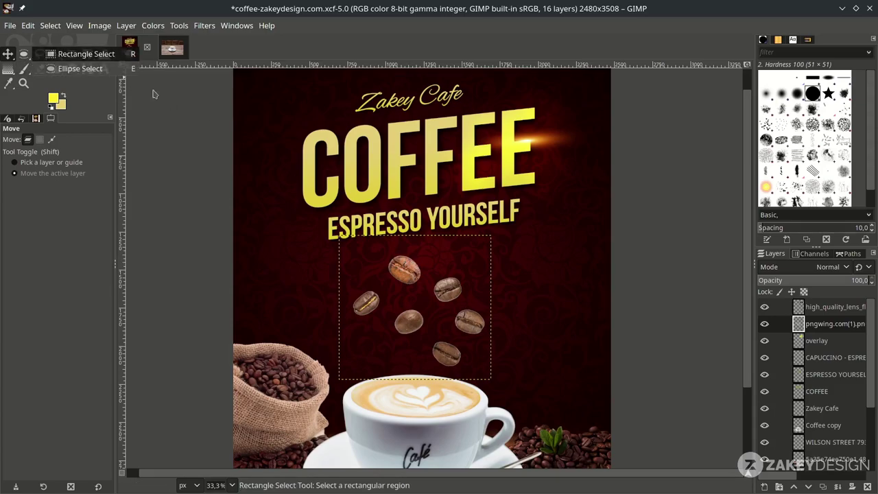
scroll(412, 250, up, 1)
scroll(383, 243, up, 3)
drag(365, 240, 431, 308)
drag(369, 300, 364, 300)
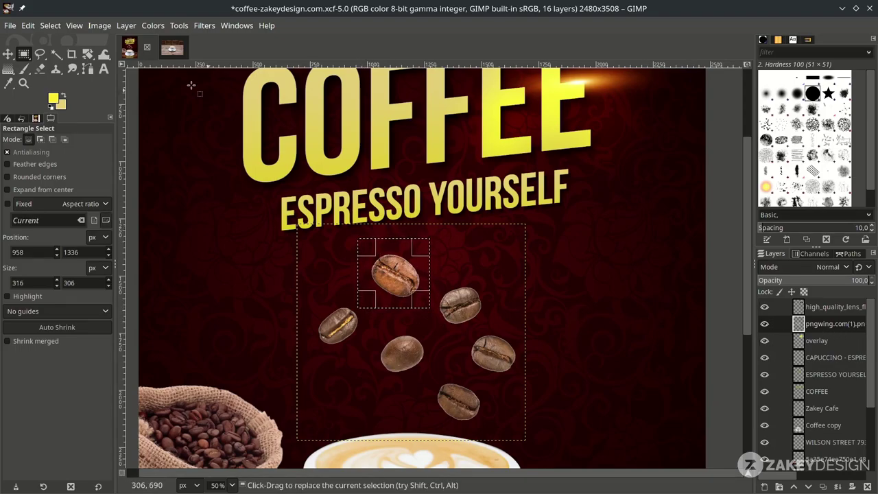
click(50, 26)
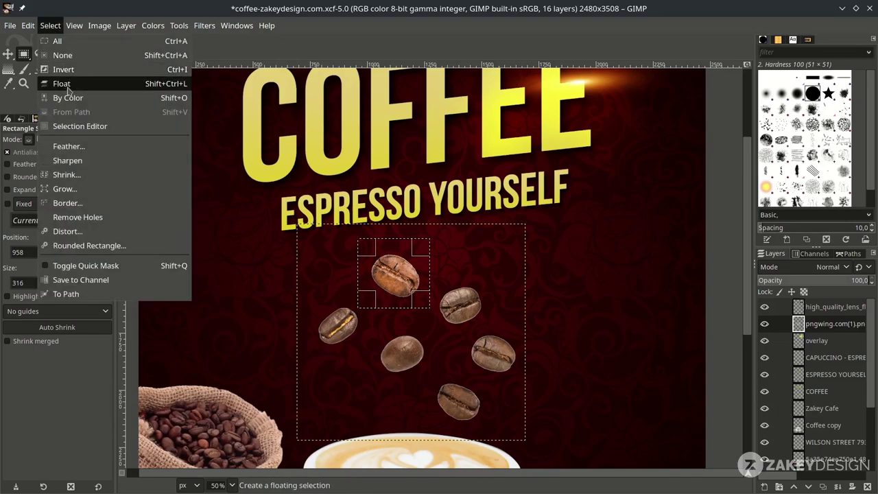
click(68, 87)
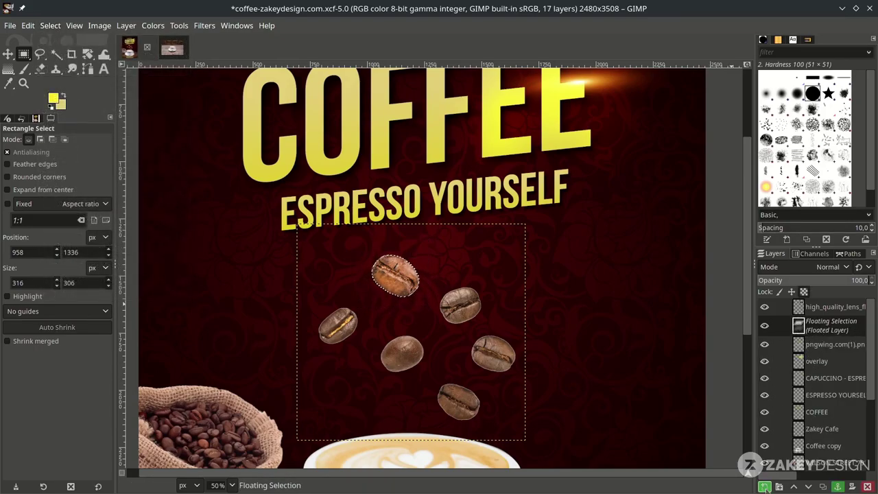
click(764, 486)
Step: Toggle the bean layers' visibility to check that the first bean is separated from the rest
click(765, 324)
click(765, 340)
click(765, 341)
click(765, 340)
click(765, 340)
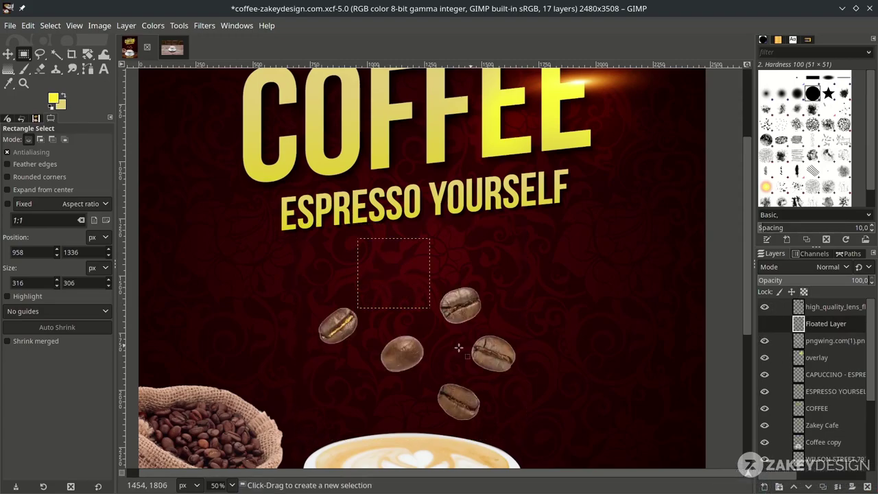
click(765, 323)
click(765, 324)
click(765, 324)
click(765, 325)
click(766, 325)
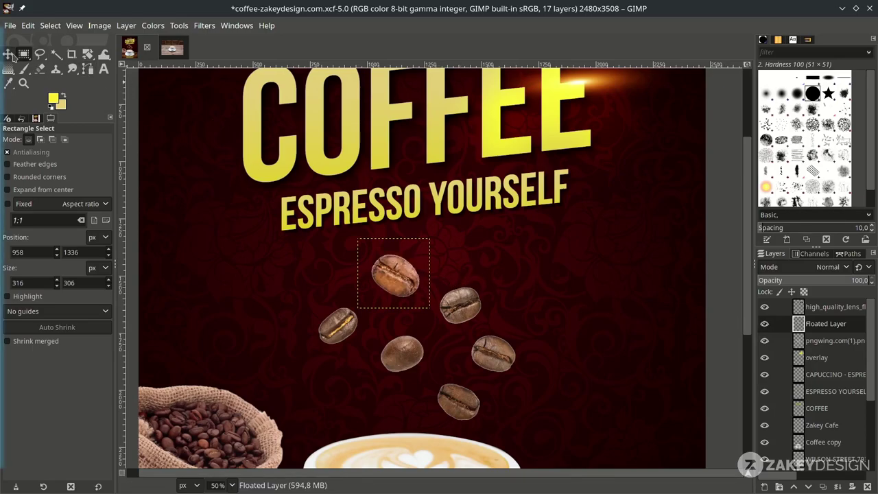
Step: Select the bean just right of the first on the pngwing.com(1).png layer (244 × 254 px) and float it onto its own layer
click(836, 340)
drag(433, 274, 488, 332)
click(50, 26)
click(58, 86)
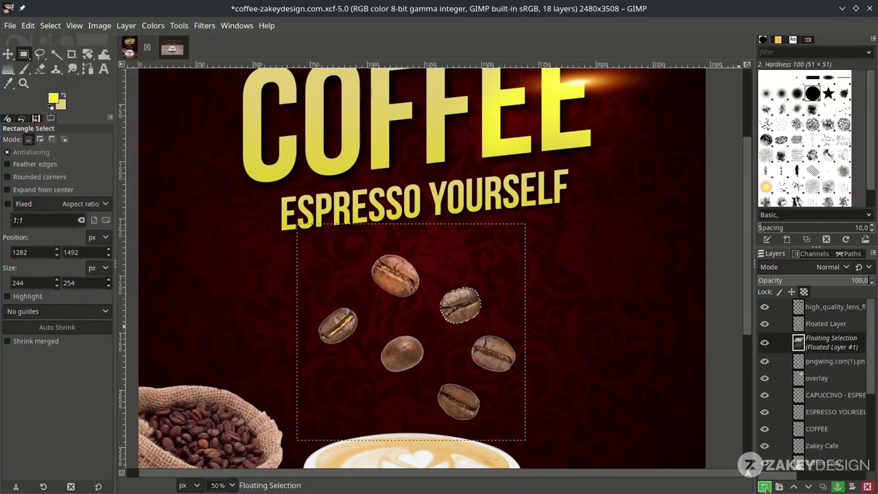
click(764, 487)
Step: Separate the leftmost and lowest beans from the pngwing.com(1).png layer, floating each onto its own new layer
click(835, 358)
drag(308, 298, 369, 358)
key(shift+ctrl+l)
key(shift+ctrl+n)
drag(431, 378, 492, 428)
key(shift+ctrl+l)
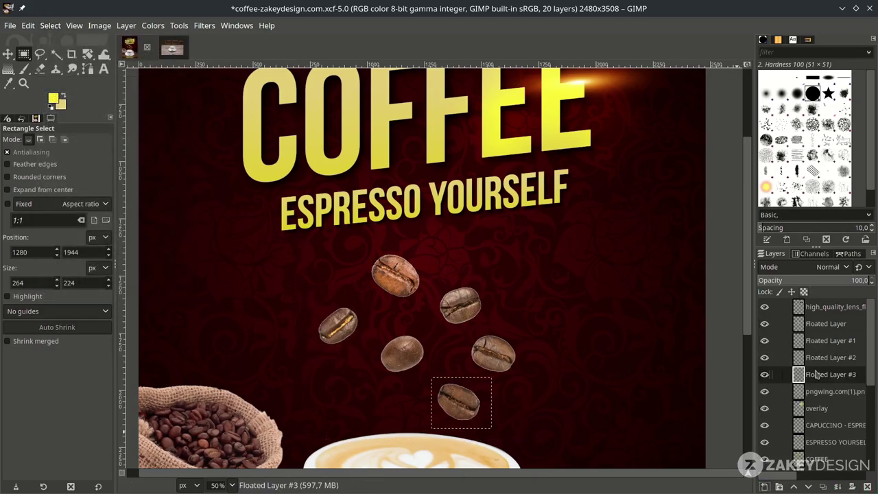
key(shift+ctrl+n)
Step: Delete the leftover pngwing.com(1).png layer and move the first separated bean beside the upper left of COFFEE
click(765, 392)
click(764, 391)
click(764, 391)
click(764, 391)
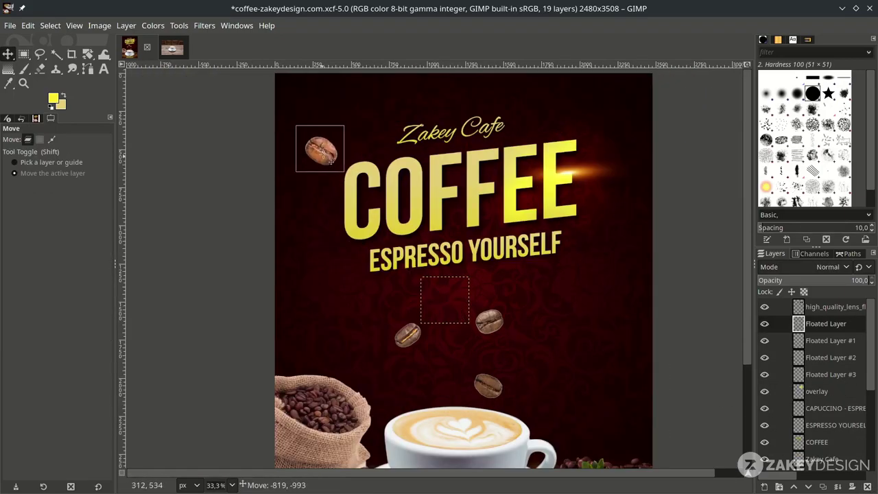
Step: Move the Floated Layer #2 bean to just above the coffee sack
click(830, 357)
drag(405, 335, 348, 349)
click(830, 341)
Step: Move the Floated Layer #3 bean to the end of ESPRESSO YOURSELF and place its layer below that text layer
click(830, 374)
drag(572, 384, 543, 263)
scroll(831, 364, down, 1)
drag(830, 351, 855, 407)
click(837, 348)
Step: Move the Floated Layer #1 bean to the poster's upper-right corner and enlarge it proportionally about its center
scroll(837, 337, up, 1)
click(834, 340)
drag(492, 323, 644, 83)
key(shift+s)
ctrl+shift+click(617, 101)
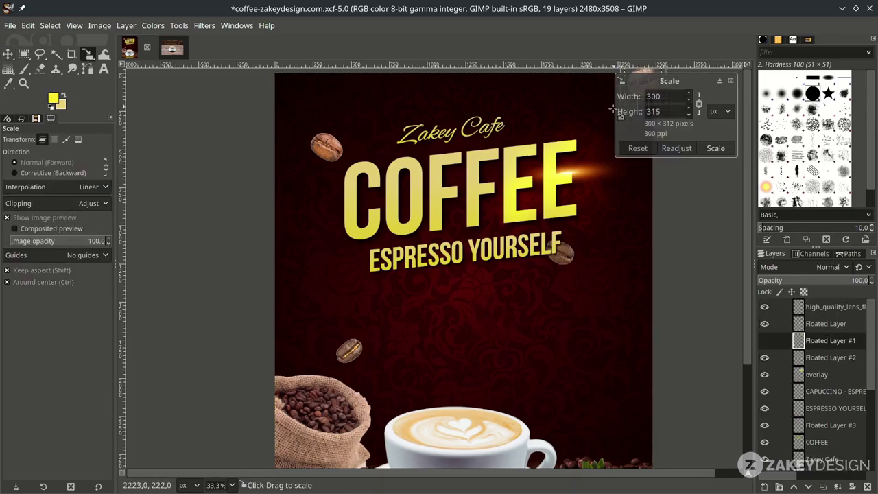
drag(612, 113, 614, 112)
key(Return)
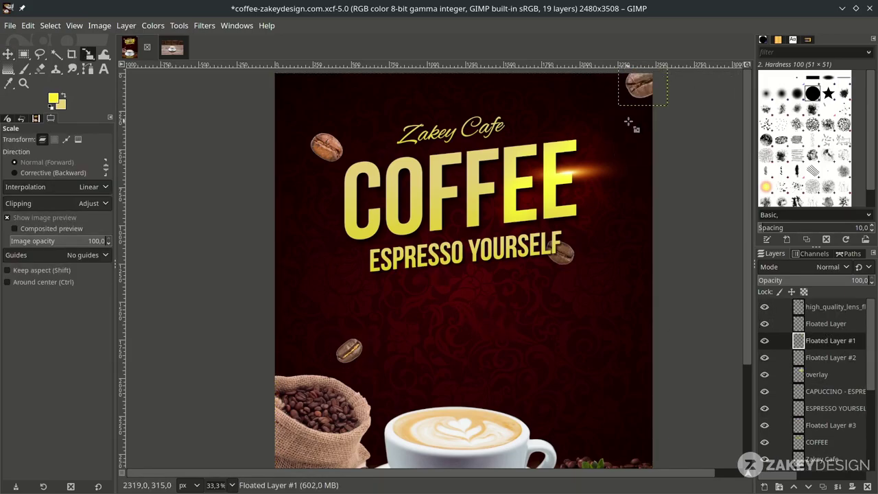
Step: Darken the upper-right corner bean with Curves, mapping value input 113 to output 79
key(m)
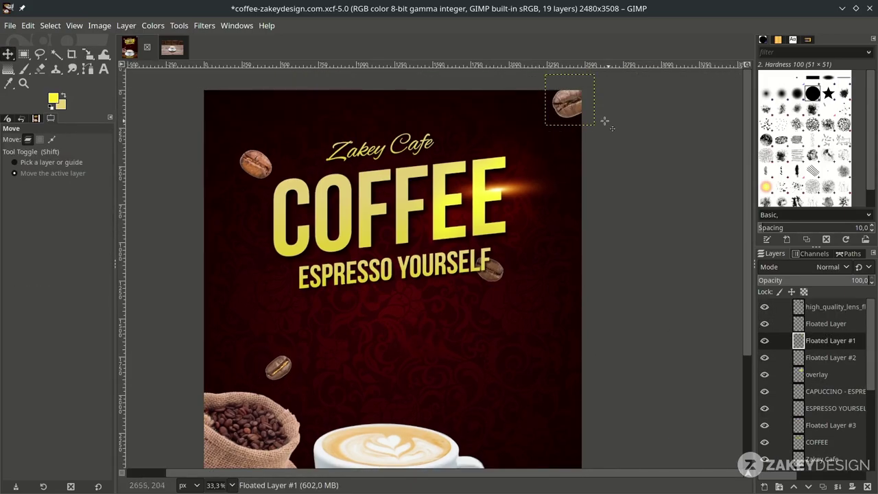
click(155, 27)
click(164, 166)
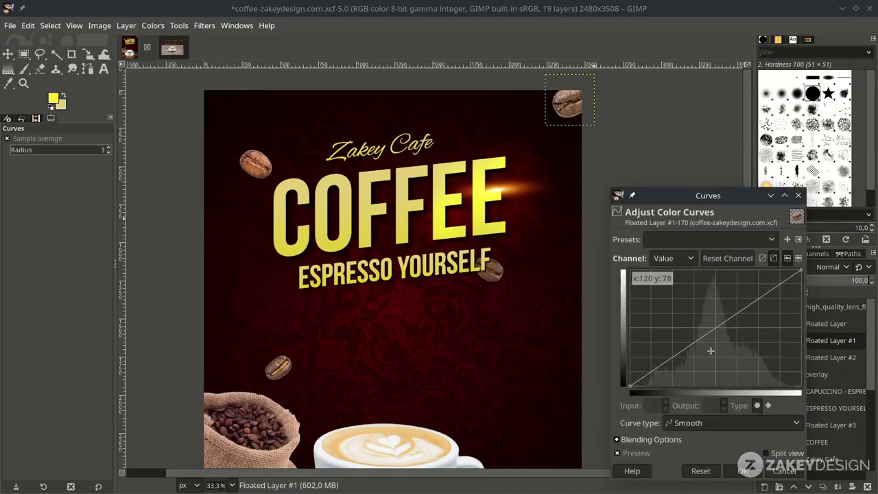
drag(711, 351, 706, 352)
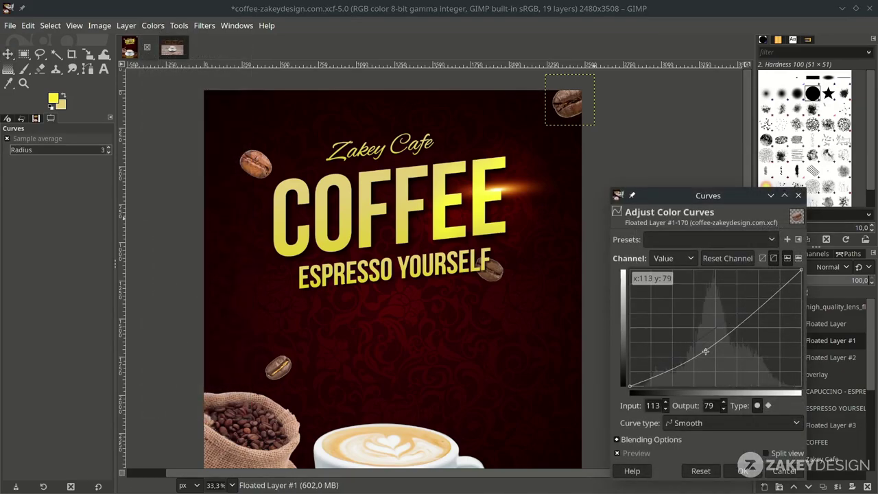
click(744, 470)
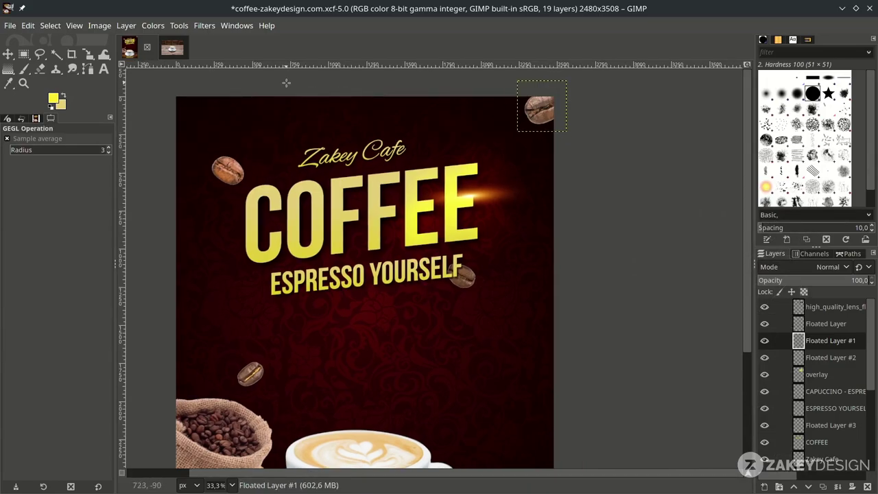
Step: Apply a Linear Motion Blur about 21 px long at a slight negative angle to the upper-right corner bean
click(206, 28)
mouse_move(317, 103)
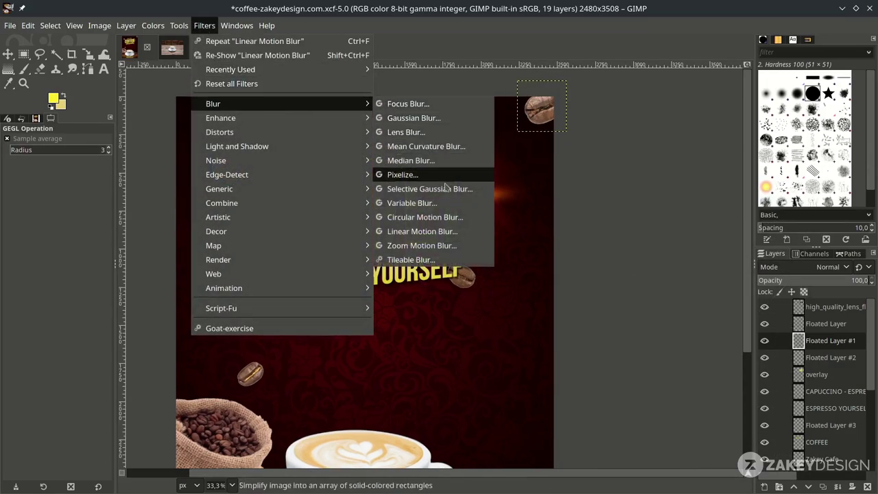
click(422, 231)
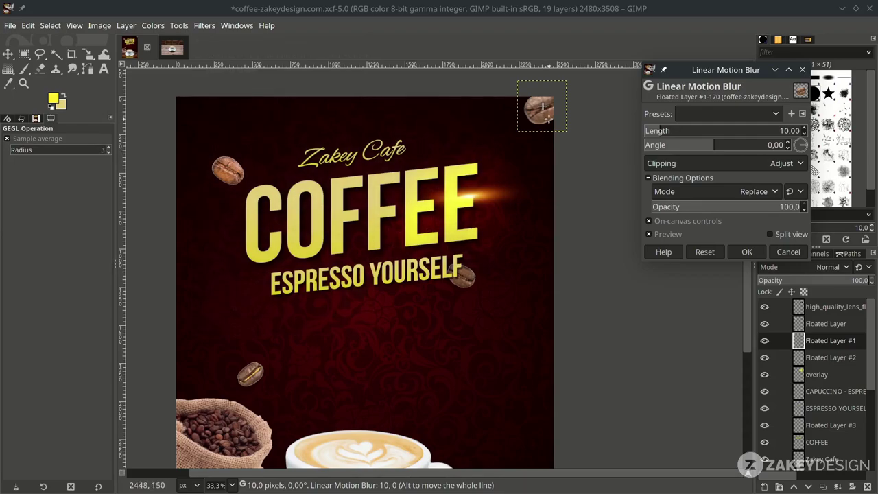
scroll(537, 110, up, 2)
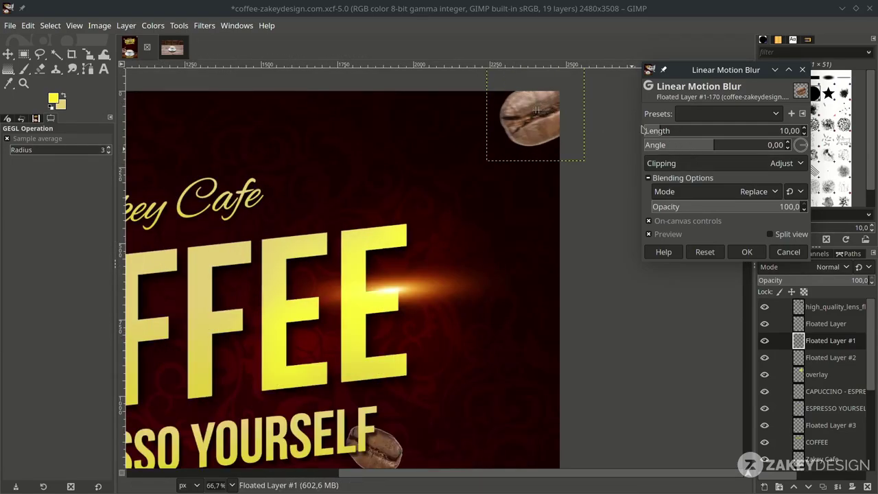
drag(678, 136, 704, 145)
click(671, 129)
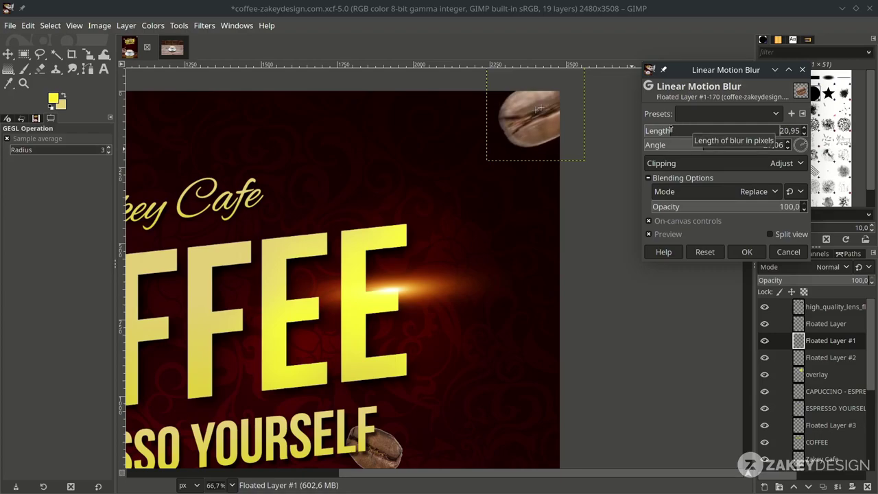
click(747, 252)
key(minus)
key(minus)
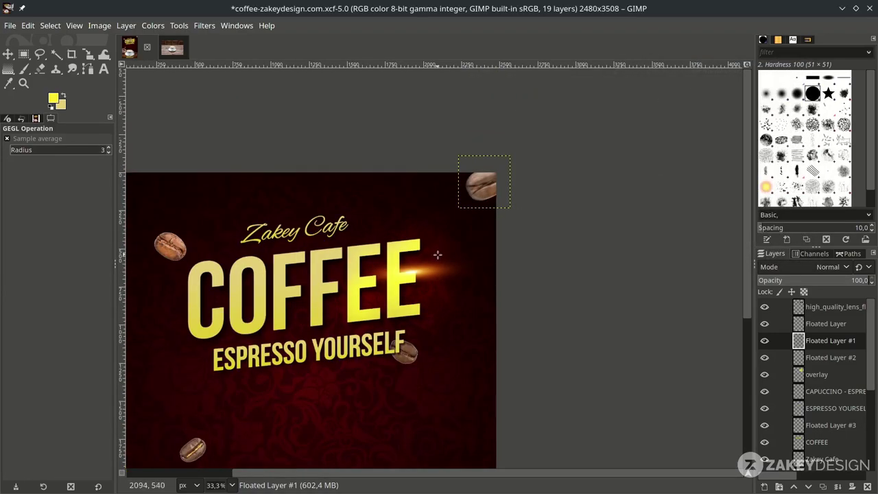
click(197, 175)
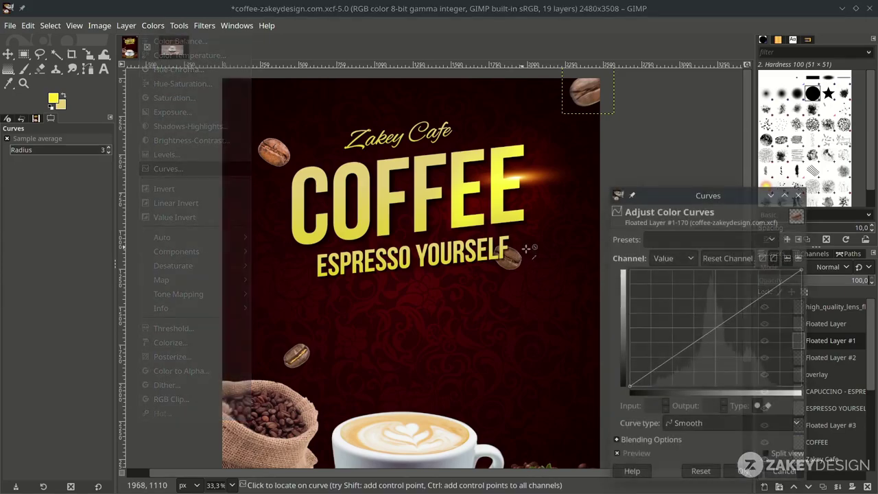
click(743, 471)
click(829, 357)
click(823, 324)
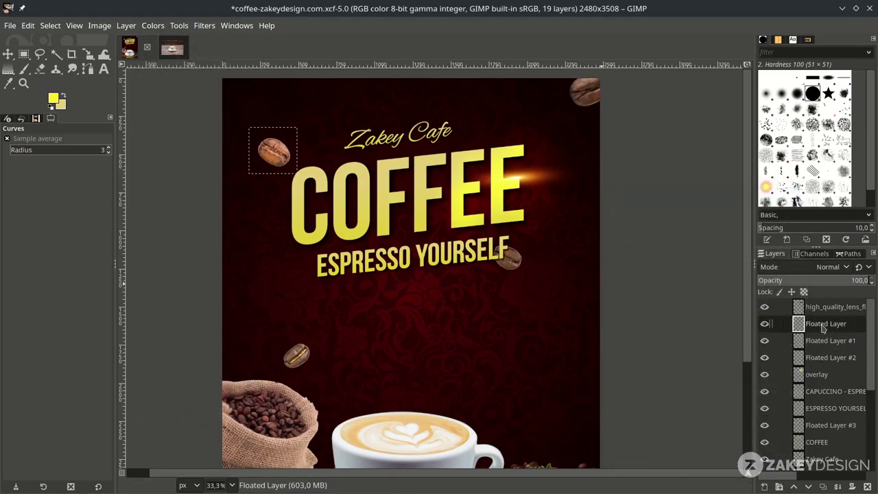
key(Page_Down)
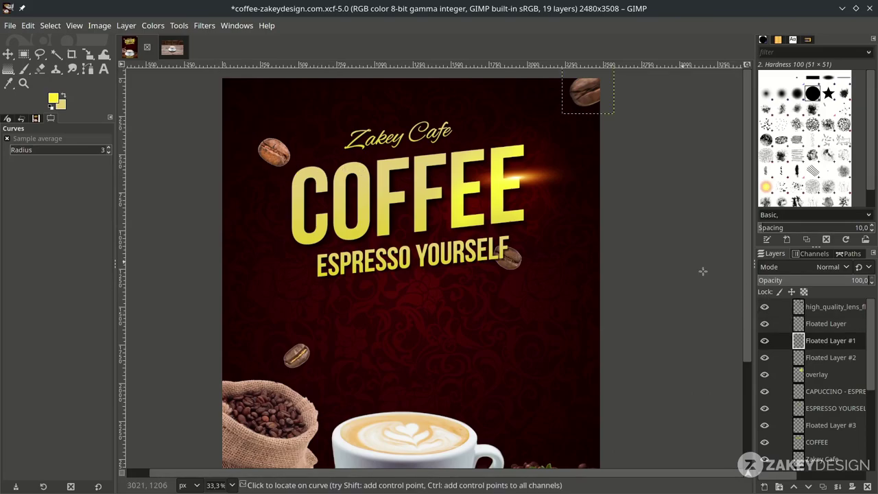
Step: Darken the bean left of COFFEE with Curves (input 124, output 94) and apply a 42.45 px Linear Motion Blur at 43.09°
click(823, 323)
key(shift+ctrl+f)
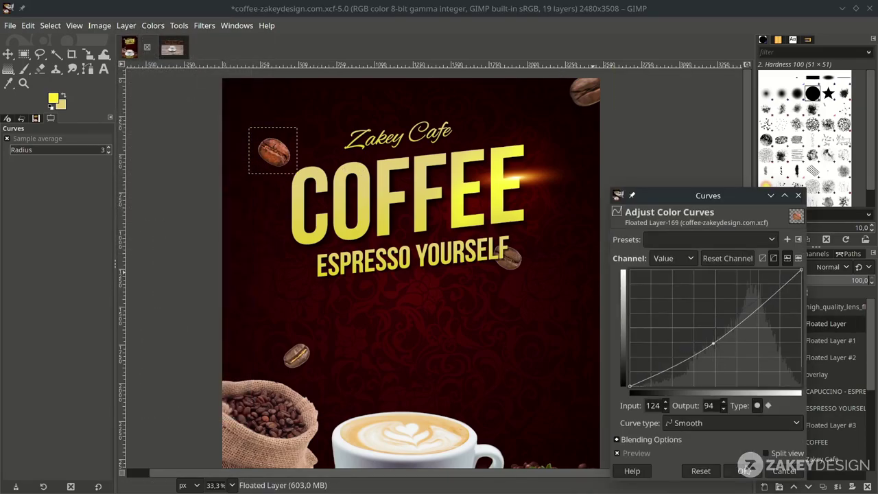
click(204, 25)
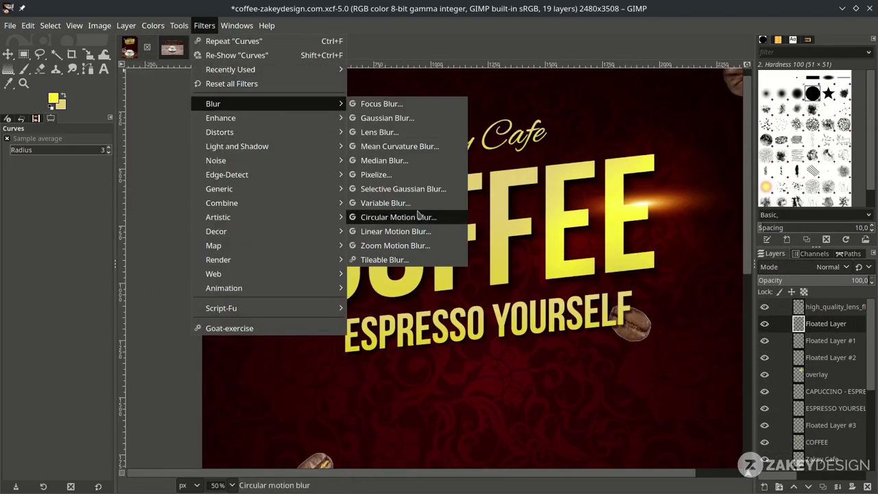
click(404, 231)
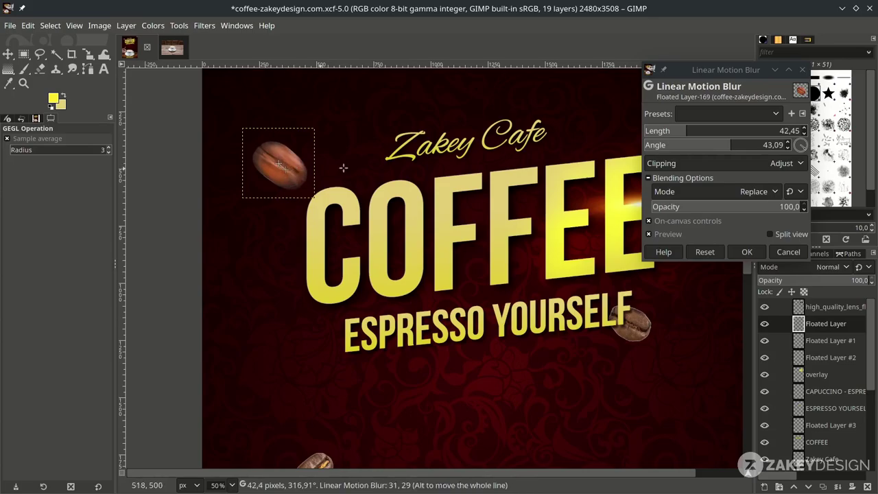
Step: Darken the bean above the sack with Curves, and apply Linear Motion Blur to it and to the bean beside YOURSELF
click(153, 26)
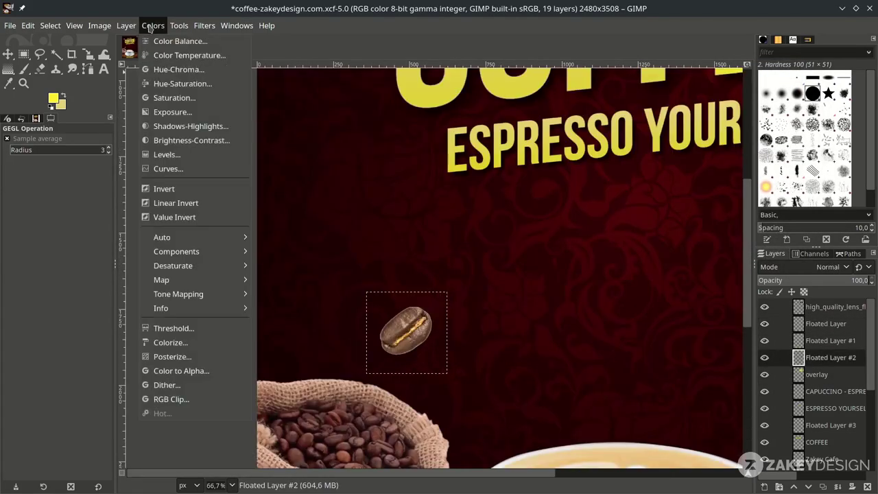
click(168, 168)
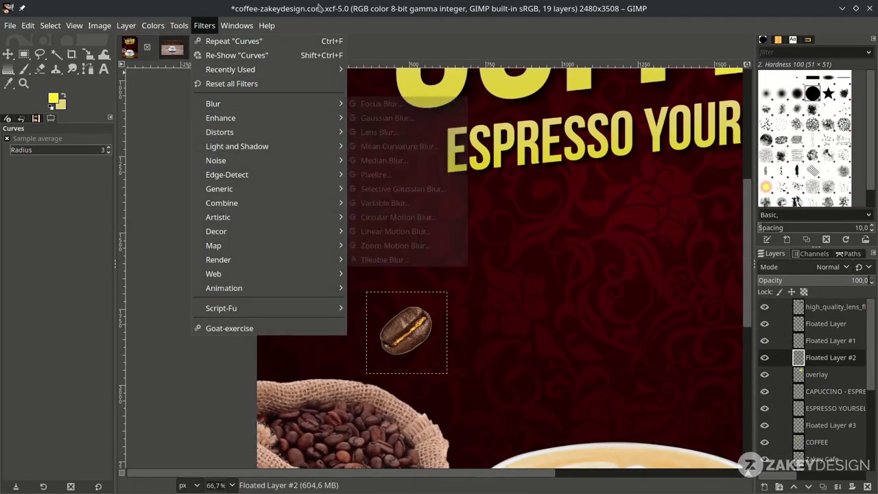
mouse_move(213, 104)
click(411, 232)
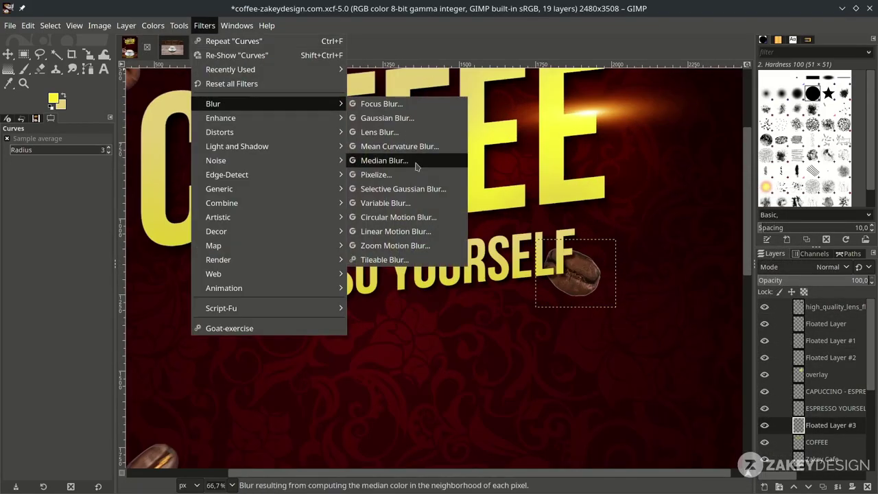
click(401, 234)
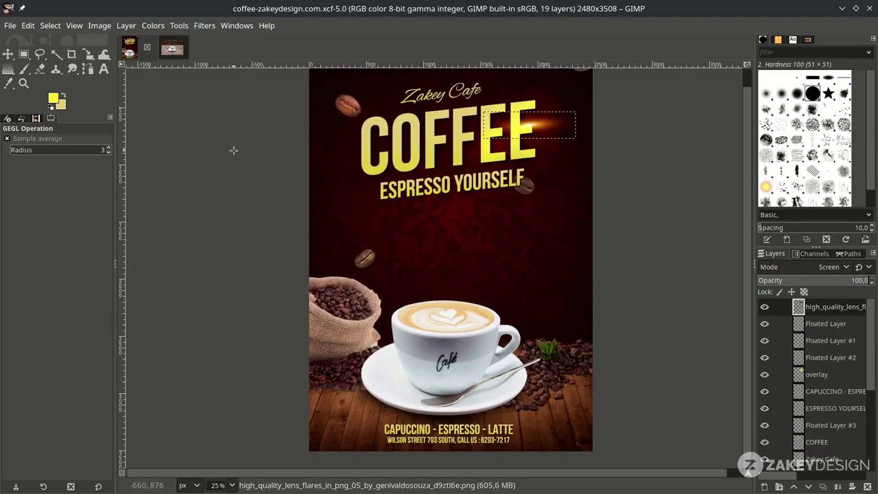
Step: Add smoke_PNG55208.png to the poster as a new layer
click(10, 26)
click(34, 82)
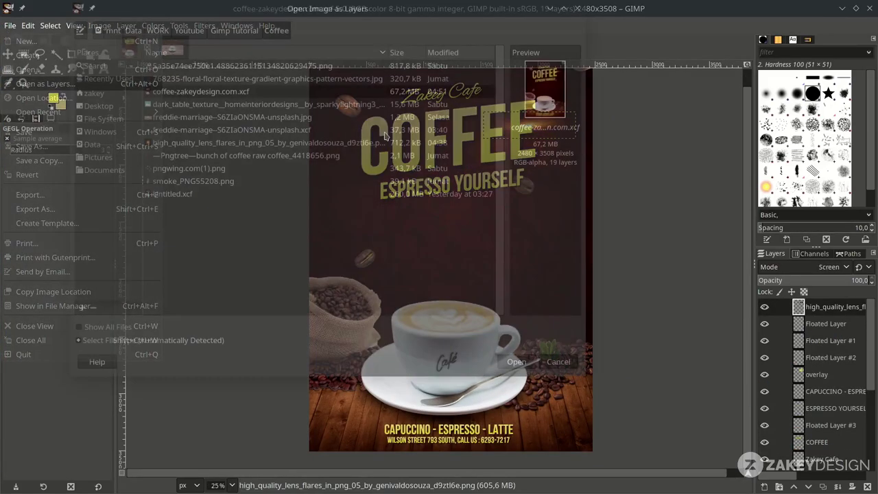
click(210, 180)
click(517, 361)
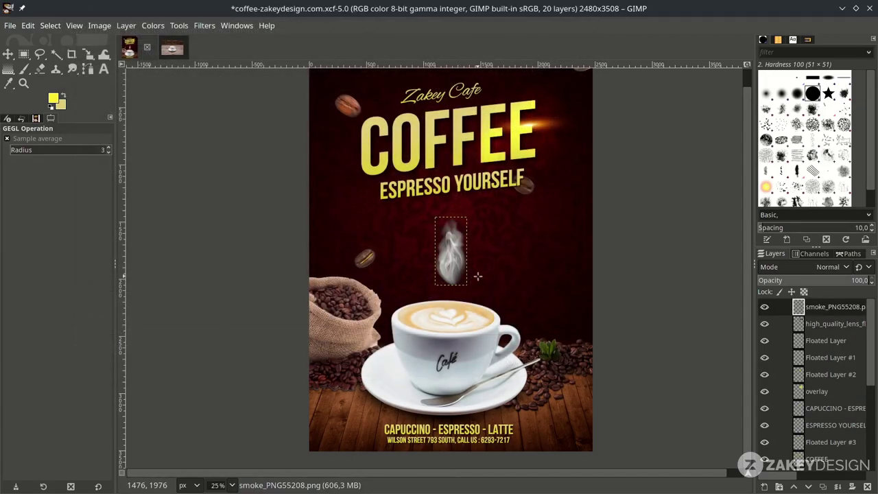
Step: Enlarge the smoke proportionally about its center to roughly twice its size and place it rising from the coffee cup
key(shift+s)
drag(465, 276, 526, 352)
key(Return)
key(m)
drag(462, 263, 459, 255)
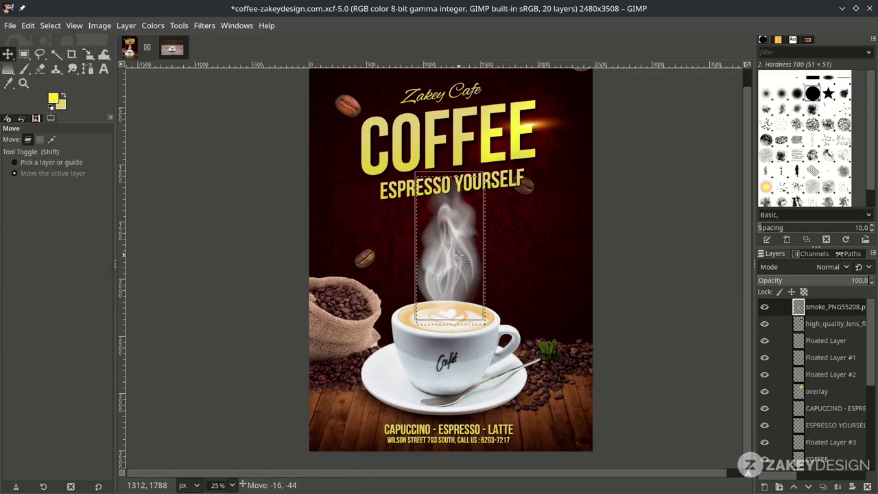
Step: Lower the smoke layer's opacity to 26.7 and fine-tune its position above the cup
drag(839, 280, 794, 274)
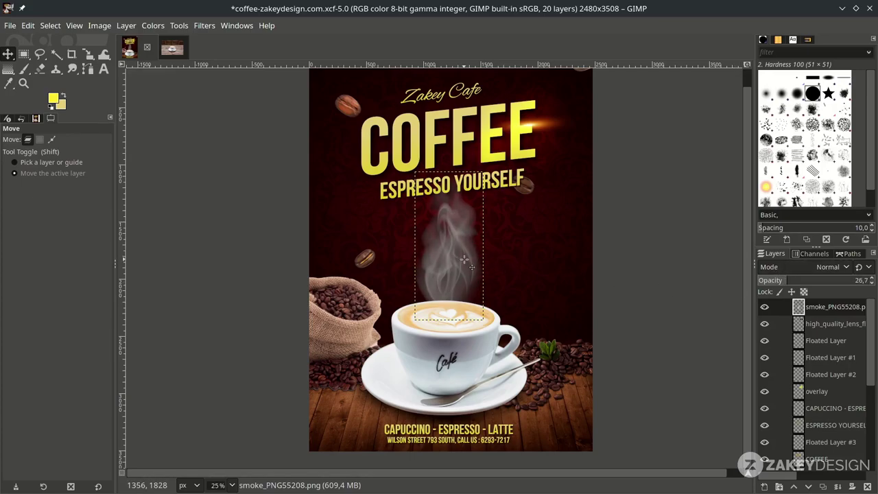
drag(436, 254, 436, 255)
Step: Make the Background layer active and save the finished poster to coffee-zakeydesign.com.xcf
shift+click(365, 259)
scroll(507, 339, down, 1)
scroll(827, 439, down, 6)
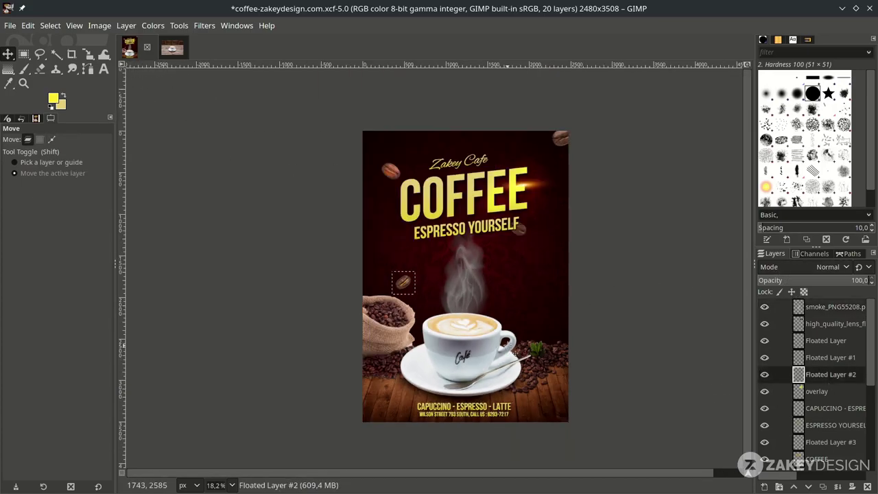
click(828, 462)
key(ctrl+s)
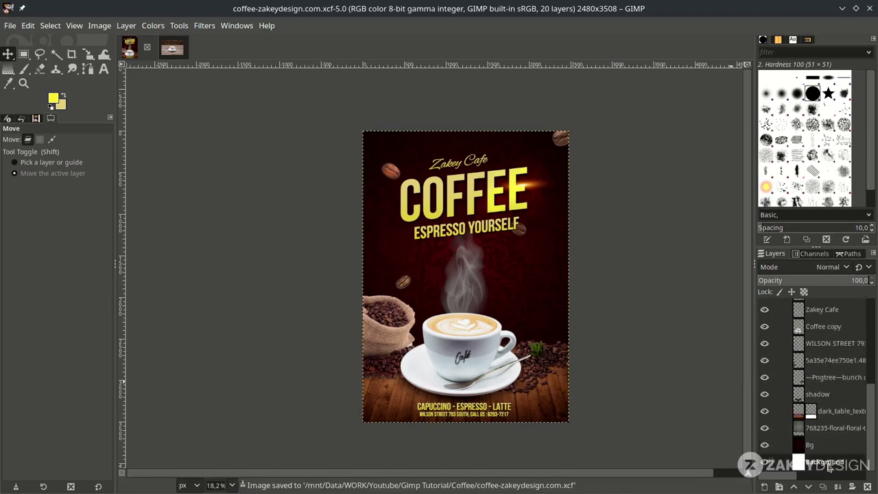